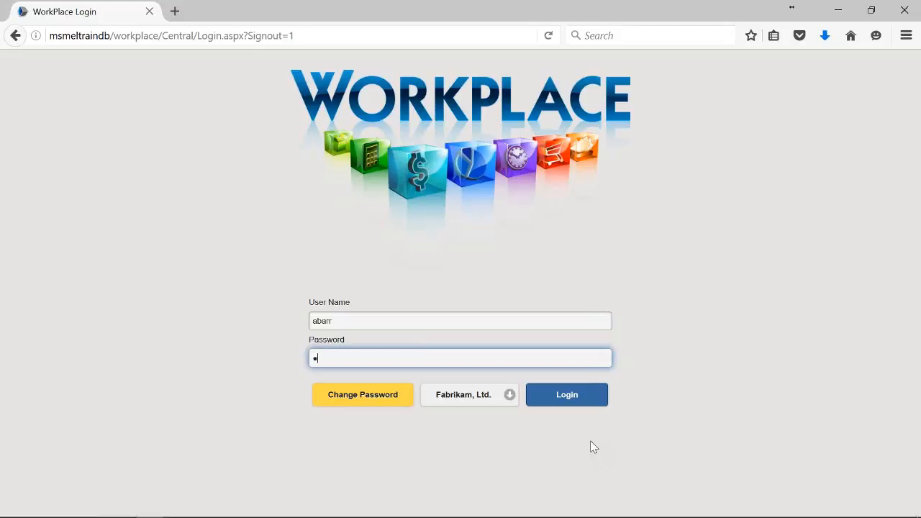
Log in to WorkPlace and go from User Preferences to the Requisition / Check Request page.
left_click(581, 398)
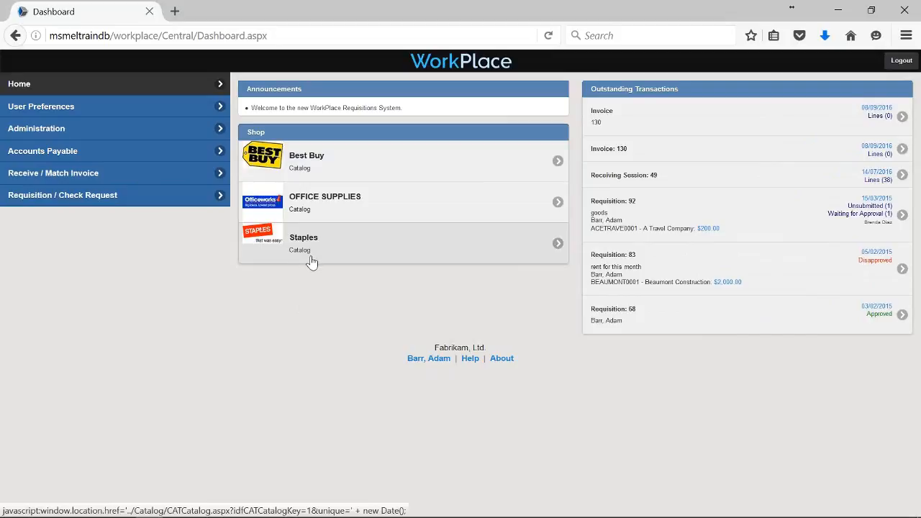
left_click(133, 117)
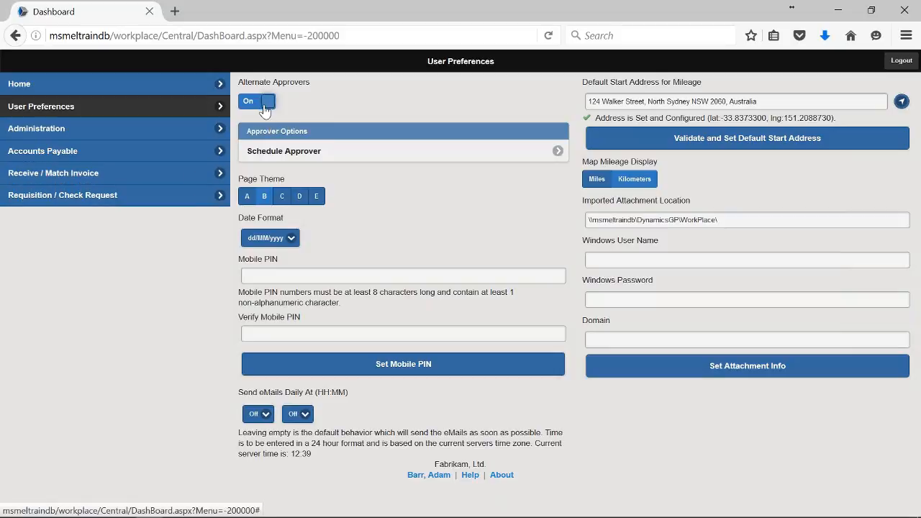
left_click(119, 205)
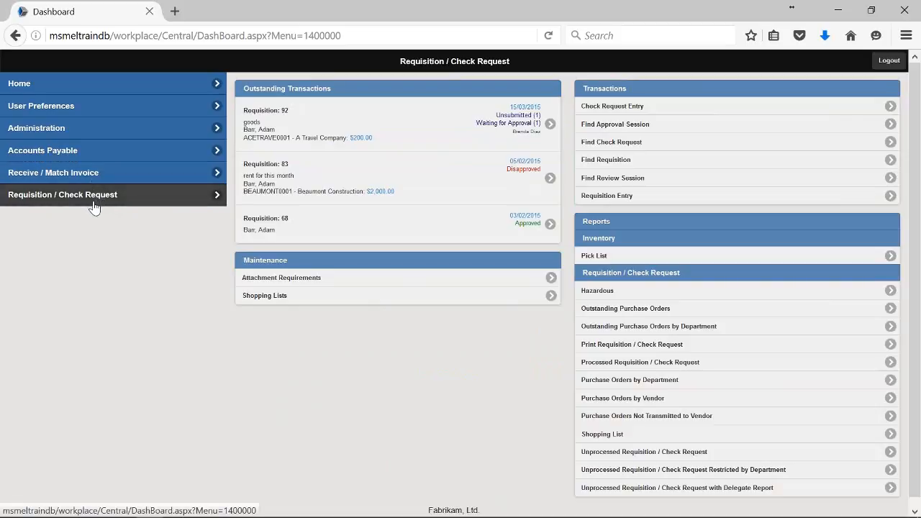
Start a blank Requisition Entry form from the Transactions panel.
left_click(93, 206)
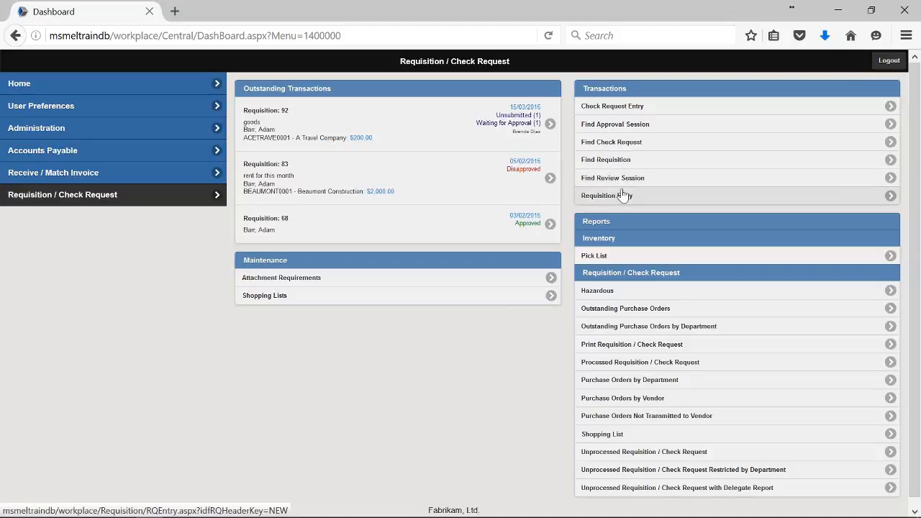
left_click(624, 197)
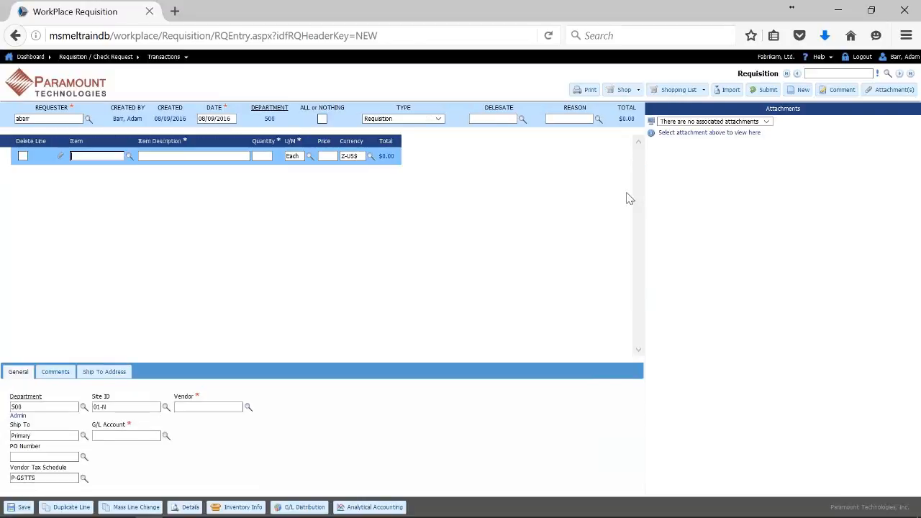
Bring up the item lookup list for the requisition's first line.
left_click(51, 120)
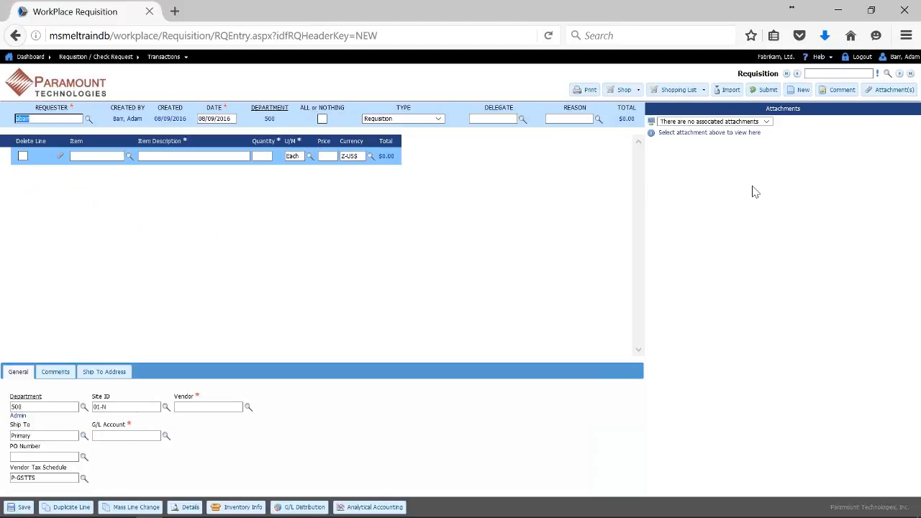
left_click(100, 156)
left_click(129, 158)
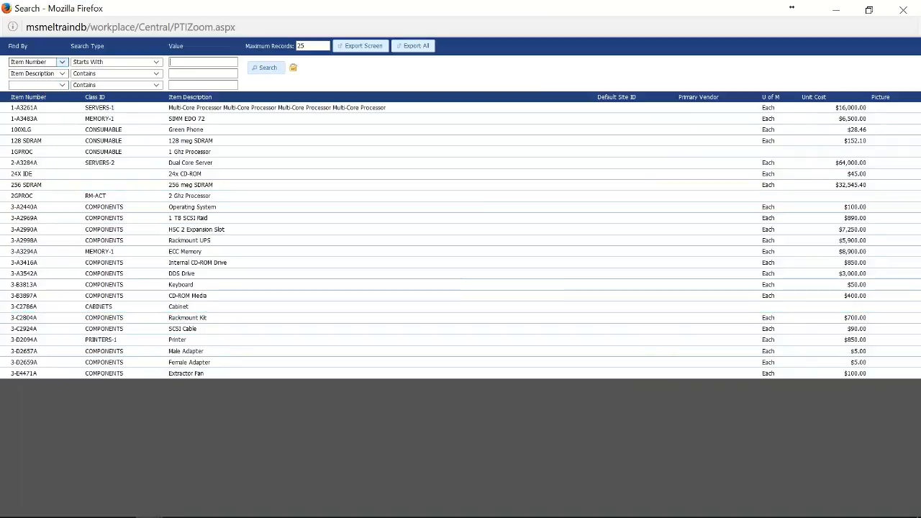
Search items with Starts With matching and add 100XLG Green Phone at 28.46 to line 1.
left_click(64, 62)
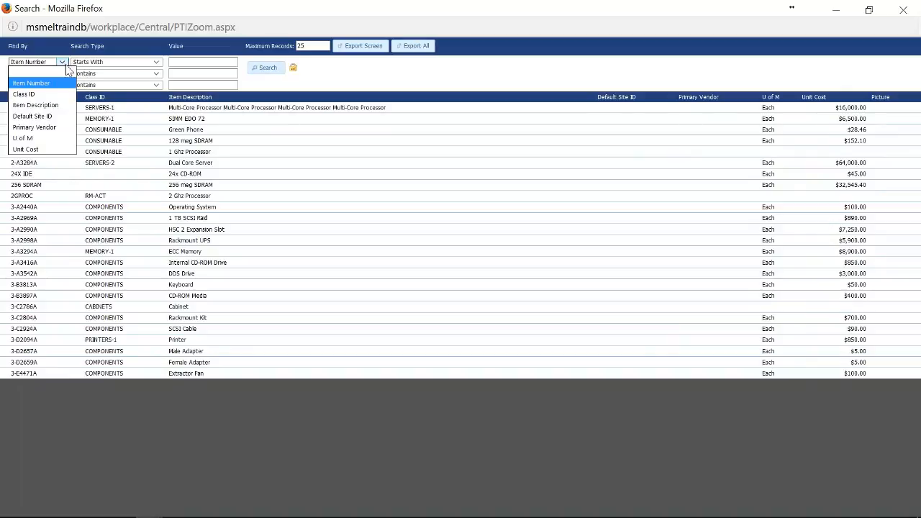
left_click(153, 65)
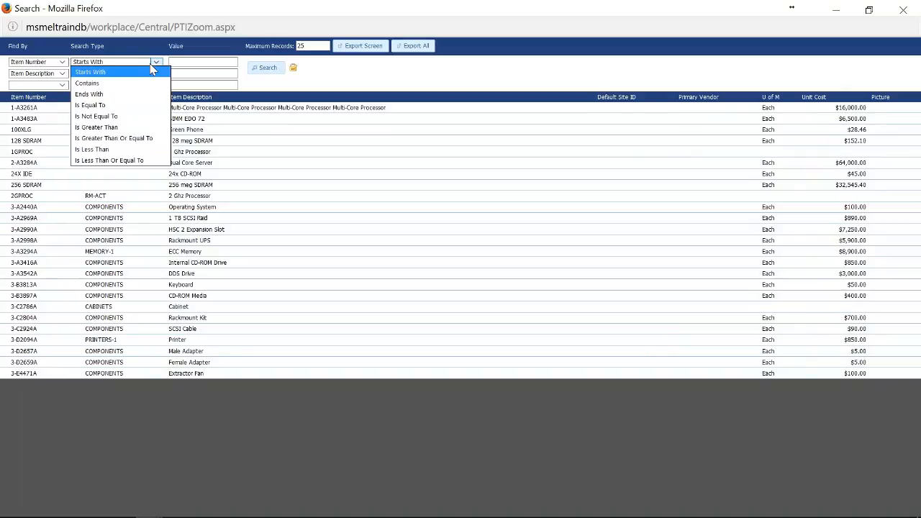
left_click(335, 85)
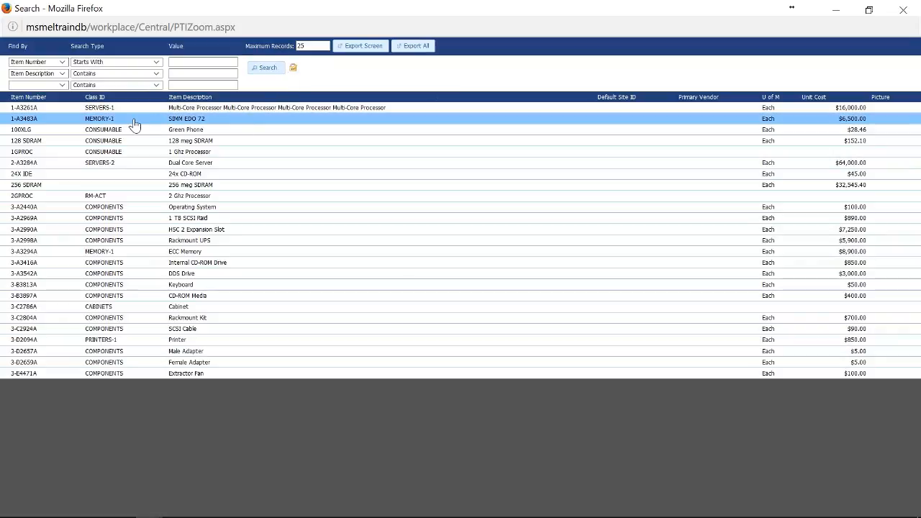
left_click(29, 130)
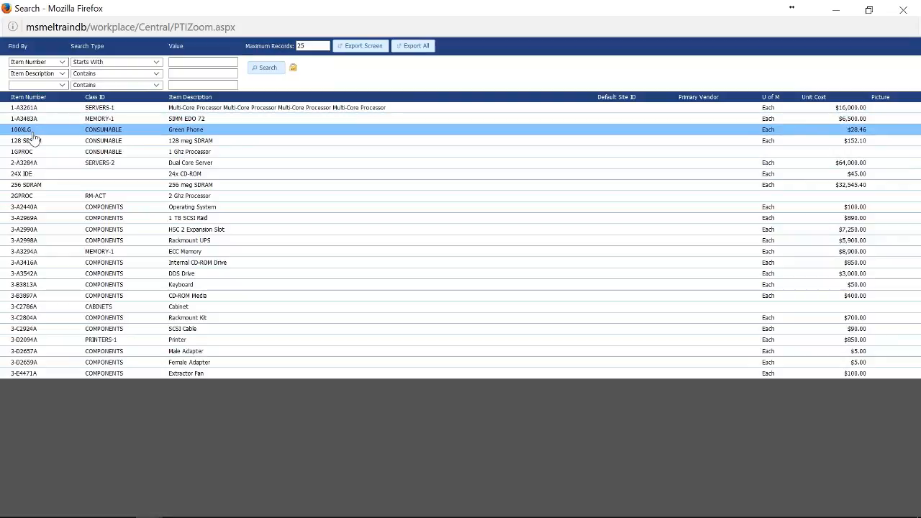
double_click(32, 132)
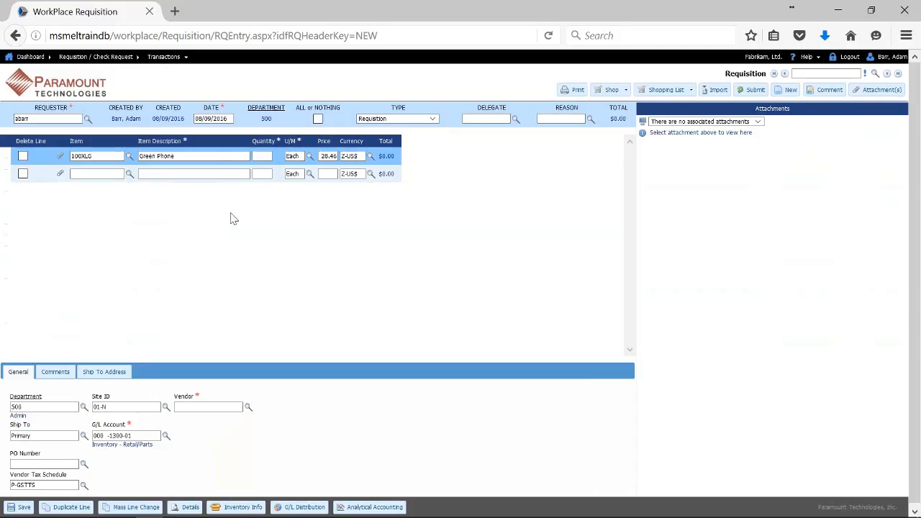
Enter quantity 1 on the Green Phone line and commit it.
left_click(188, 156)
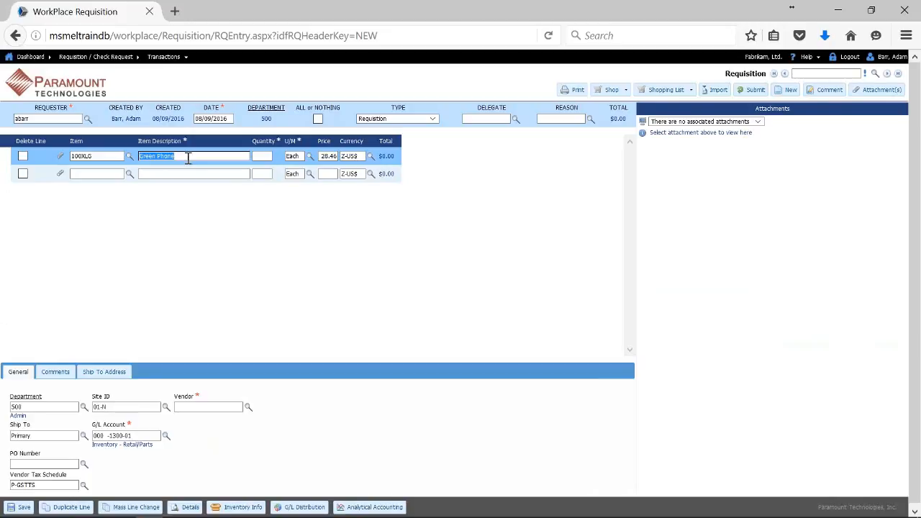
left_click(108, 156)
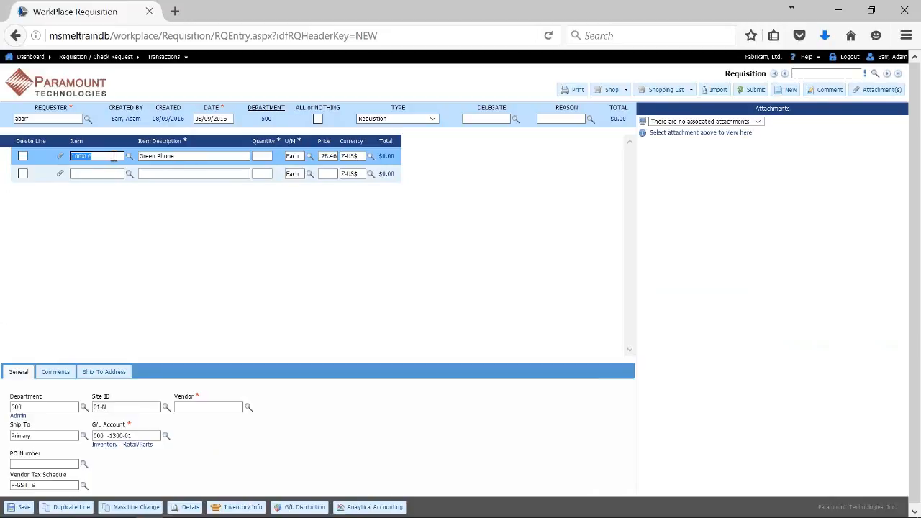
left_click(165, 159)
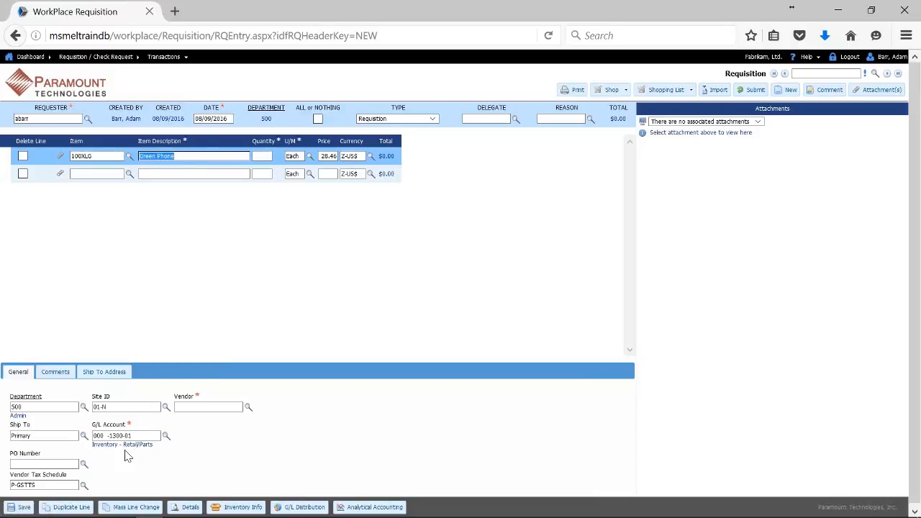
left_click(262, 155)
type("1")
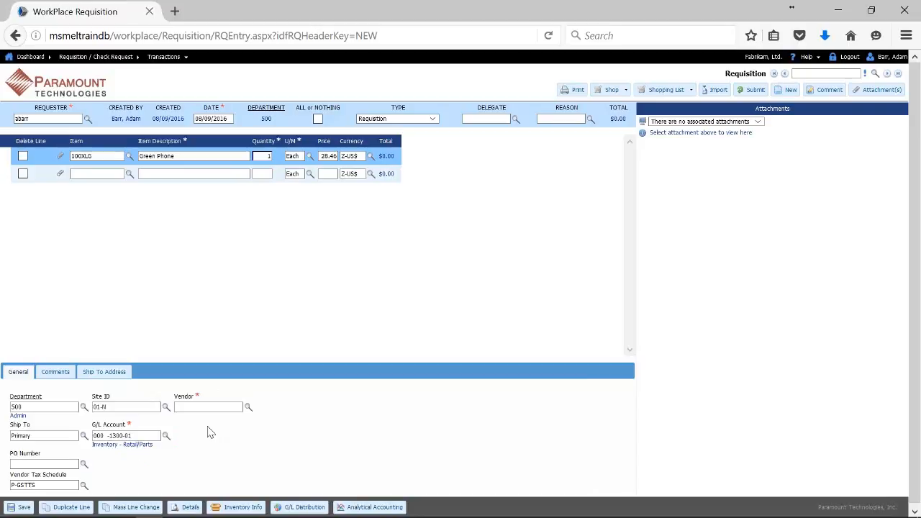
left_click(192, 407)
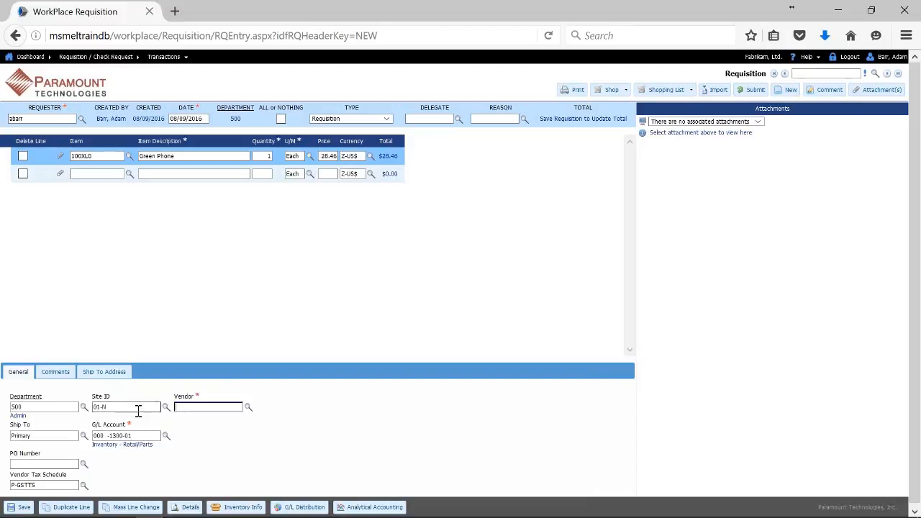
Pick A Travel Company from the vendor lookup for the Green Phone line.
left_click(248, 408)
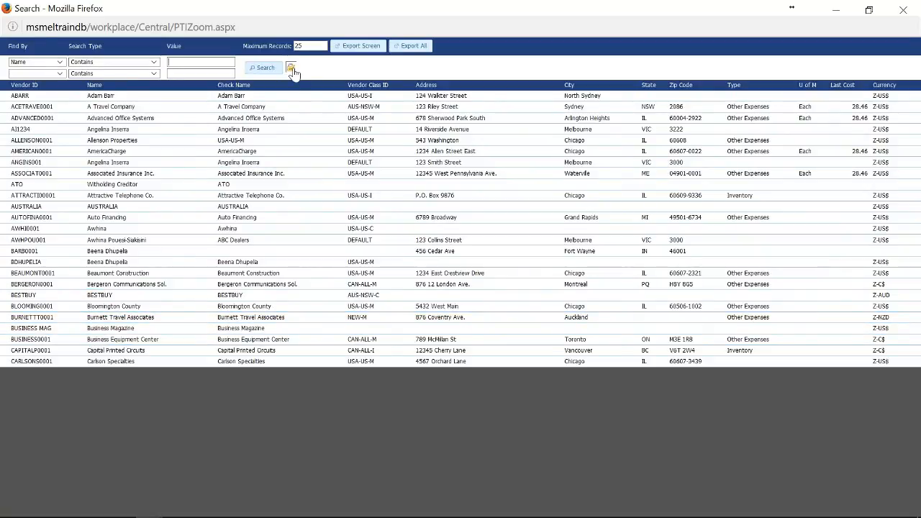
left_click(153, 111)
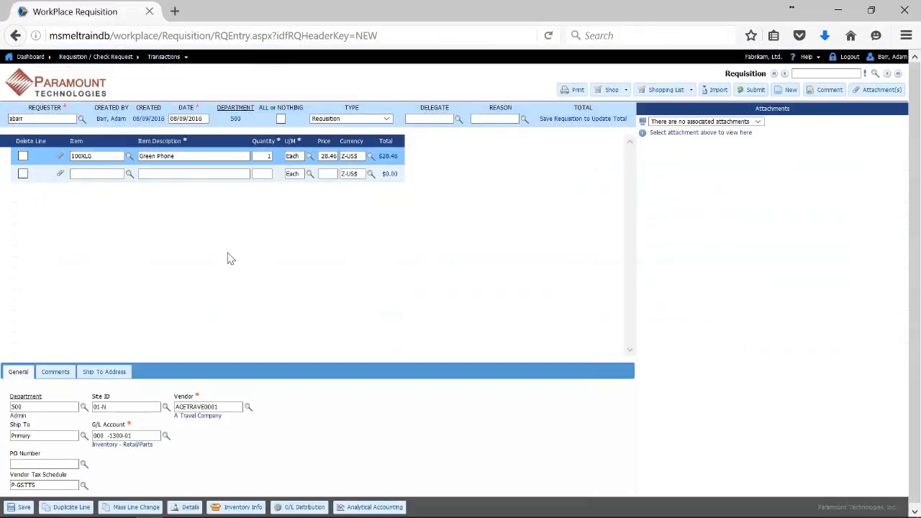
Save requisition 309 with its $28.46 total and check the available shopping lists.
left_click(22, 506)
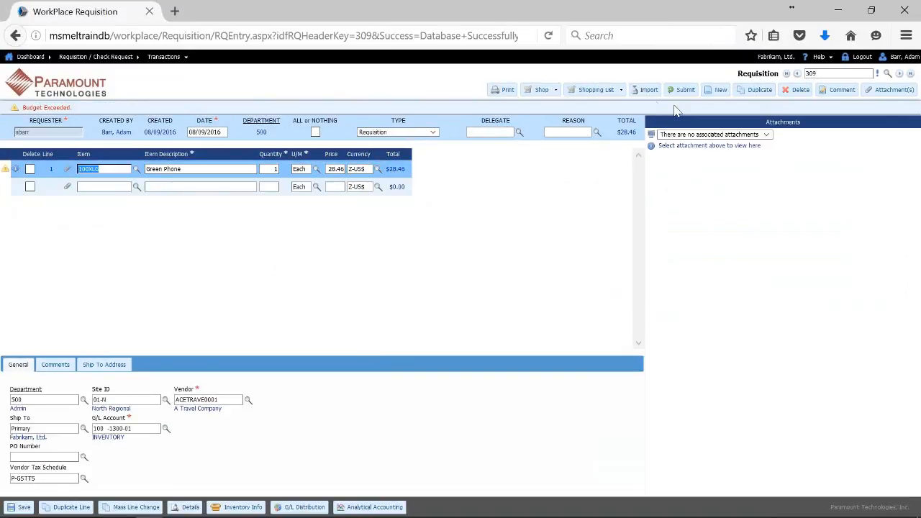
left_click(620, 90)
left_click(190, 507)
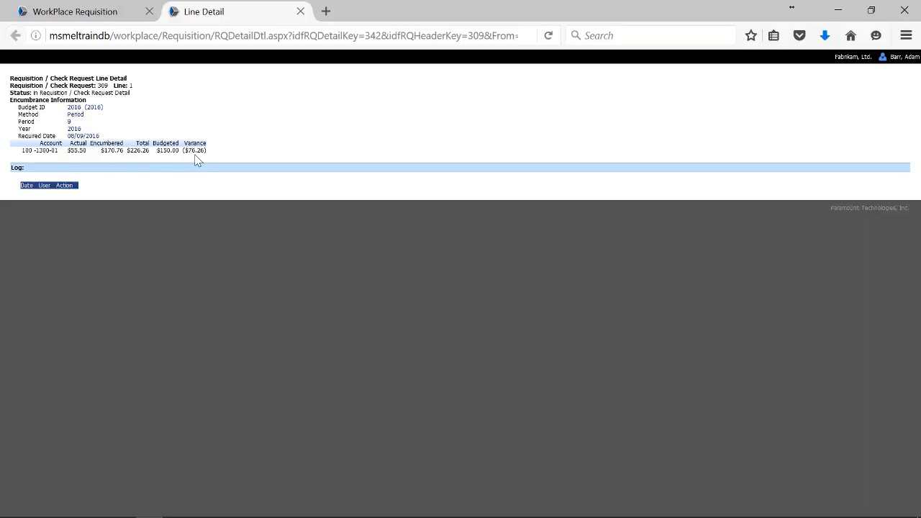
left_click(301, 12)
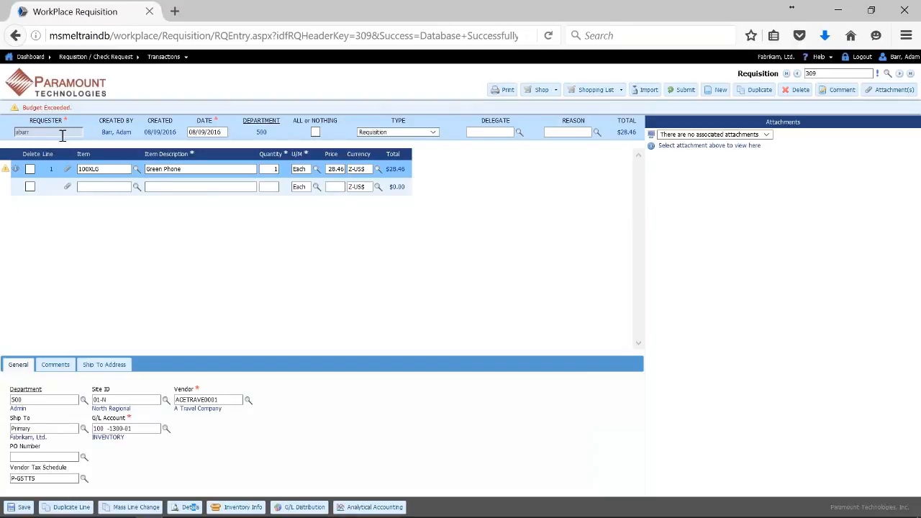
Open the Attachment(s) window from the paperclip on the Green Phone line.
left_click(182, 171)
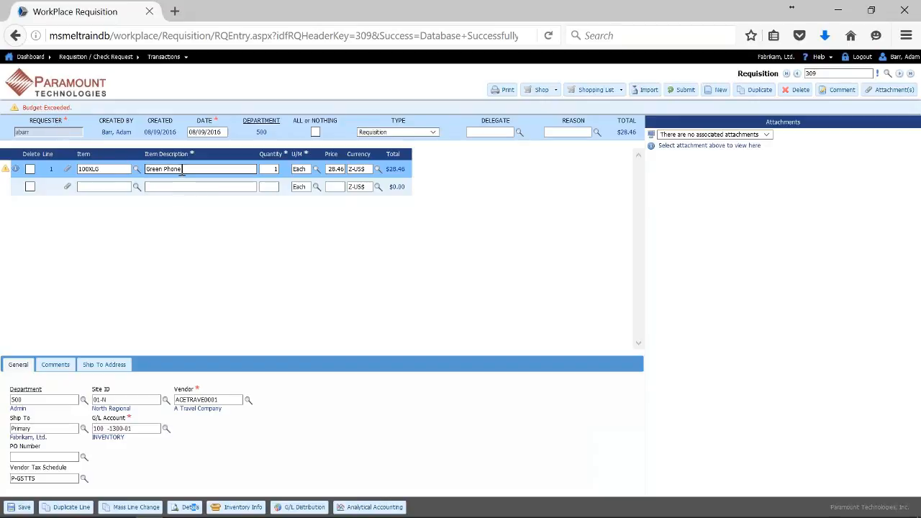
left_click(112, 170)
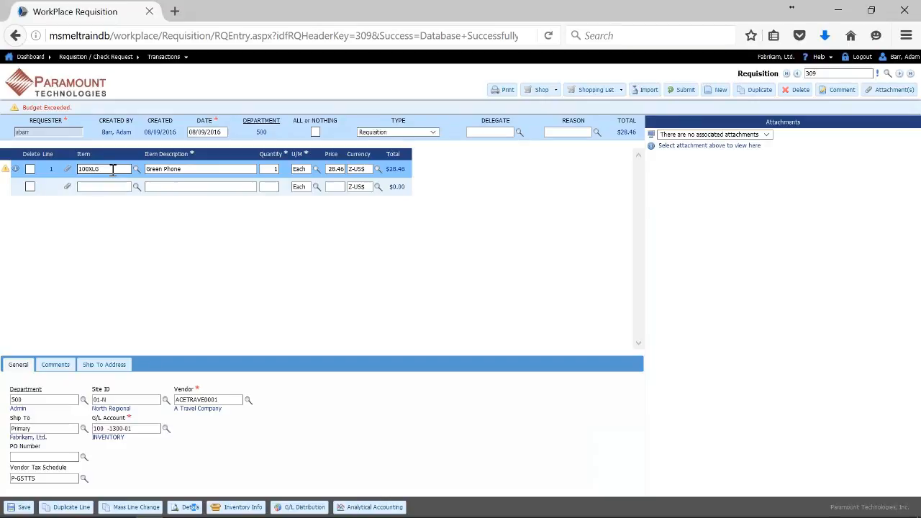
key("Tab")
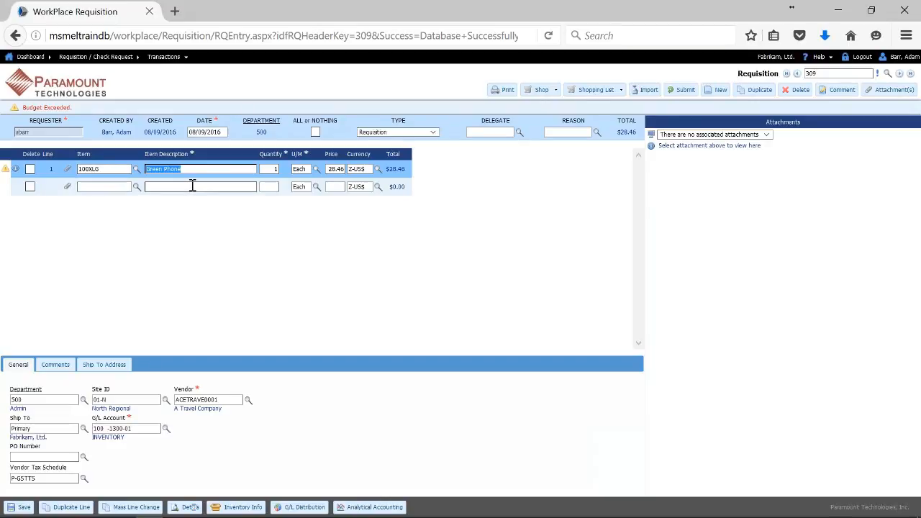
left_click(70, 171)
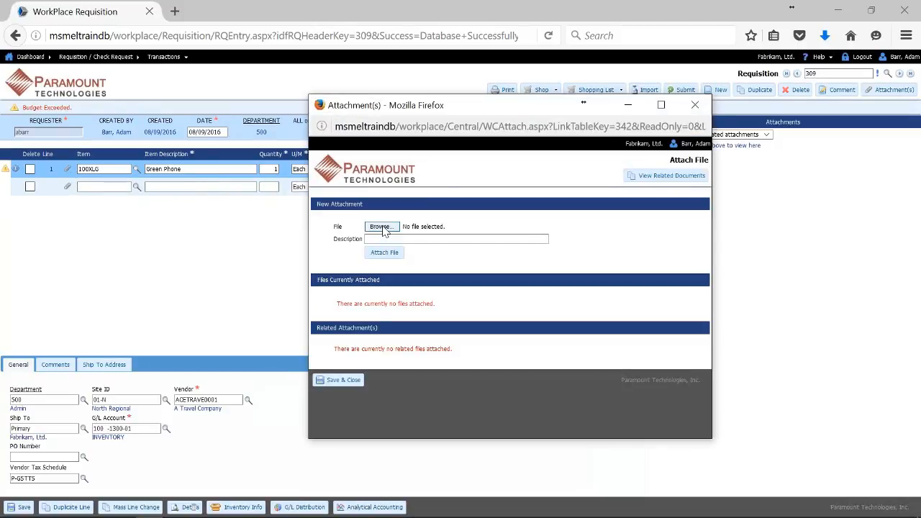
Attach PIMS Sample Invoice.pdf to the Green Phone line as a PO attachment and save it.
left_click(382, 227)
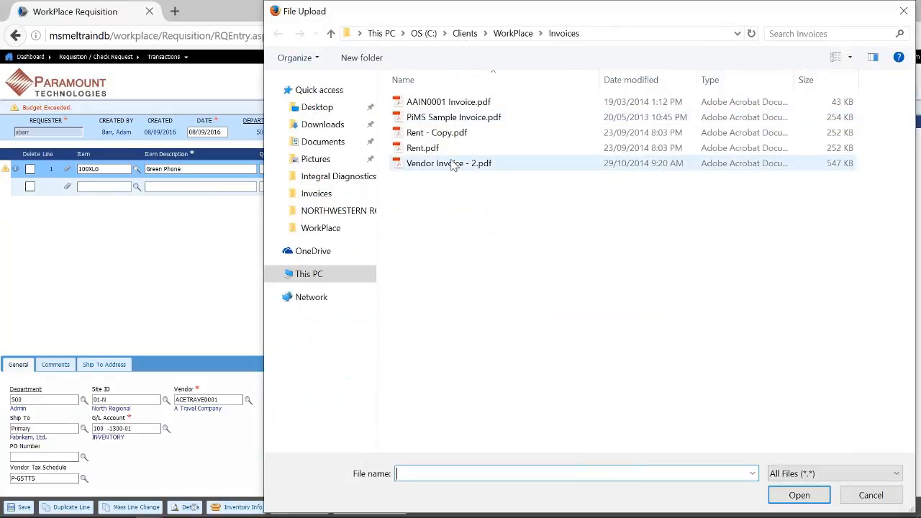
left_click(453, 117)
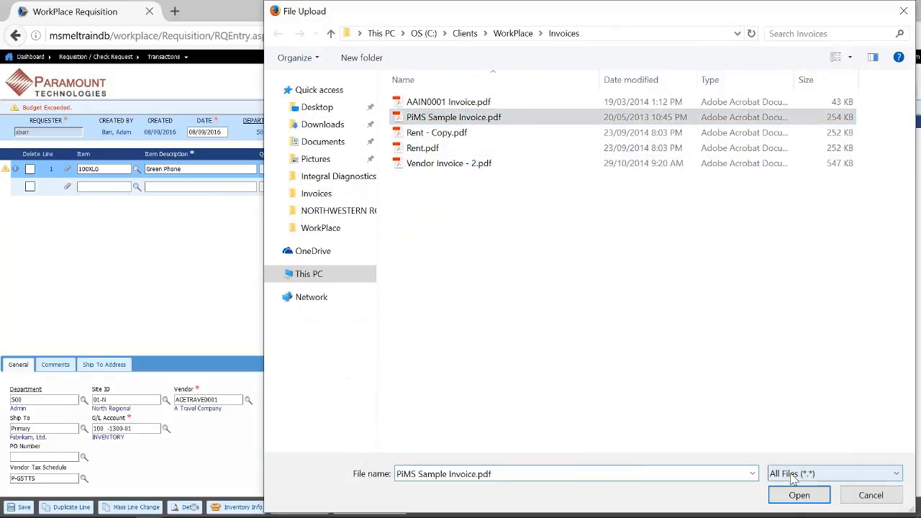
left_click(793, 502)
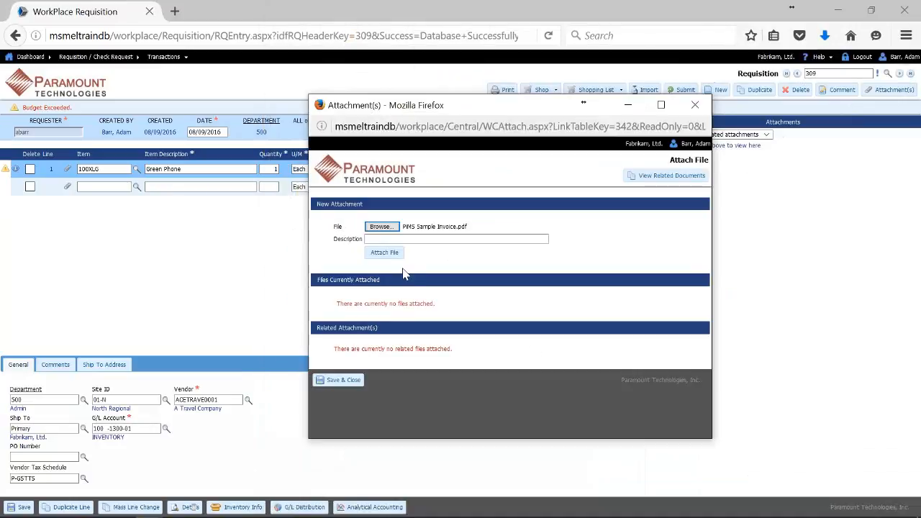
left_click(386, 255)
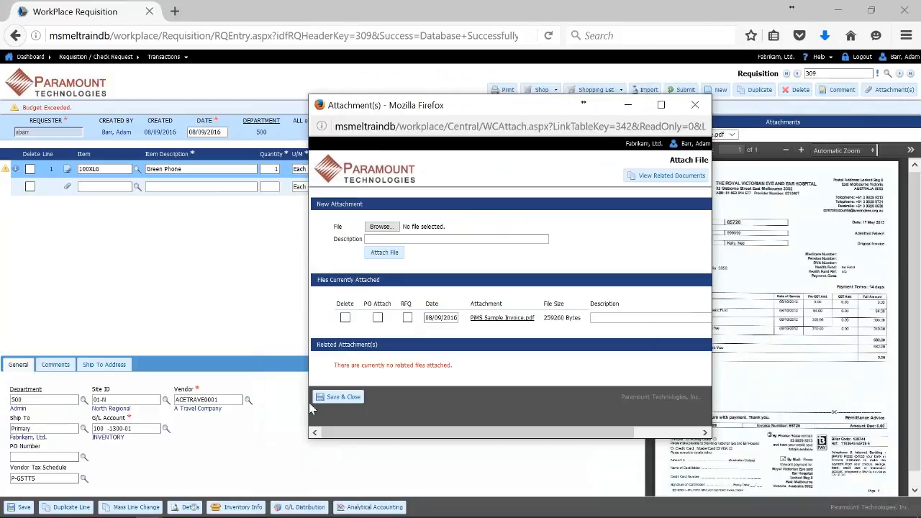
left_click(377, 318)
left_click(348, 399)
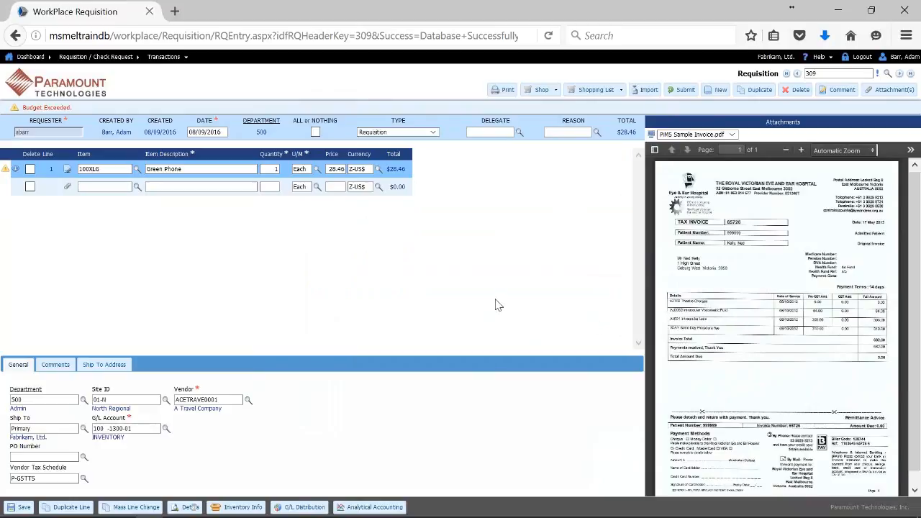
Make the empty second requisition line current, then return to the WorkPlace requisition window.
left_click(189, 169)
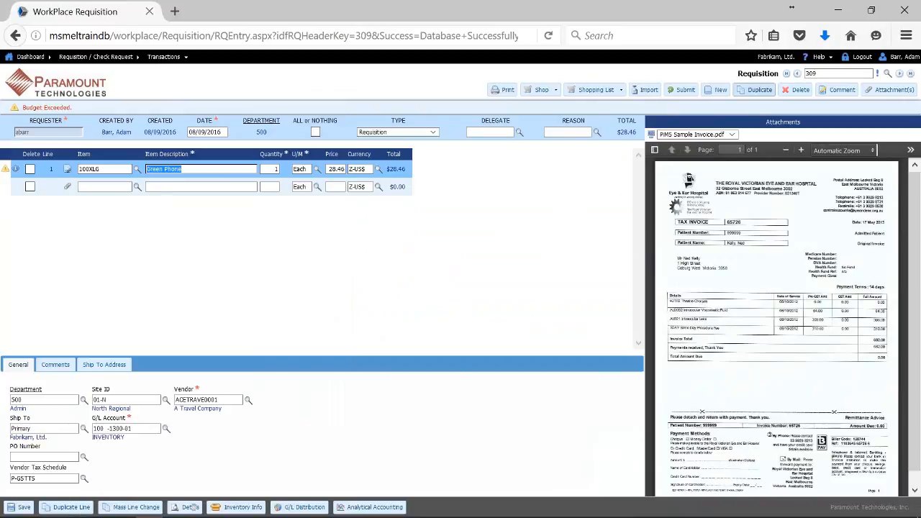
left_click(216, 187)
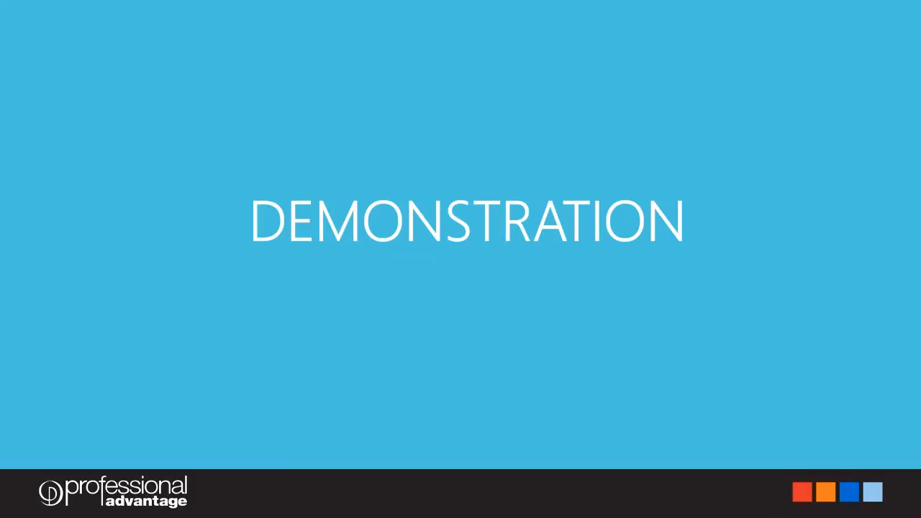
key("alt+Tab")
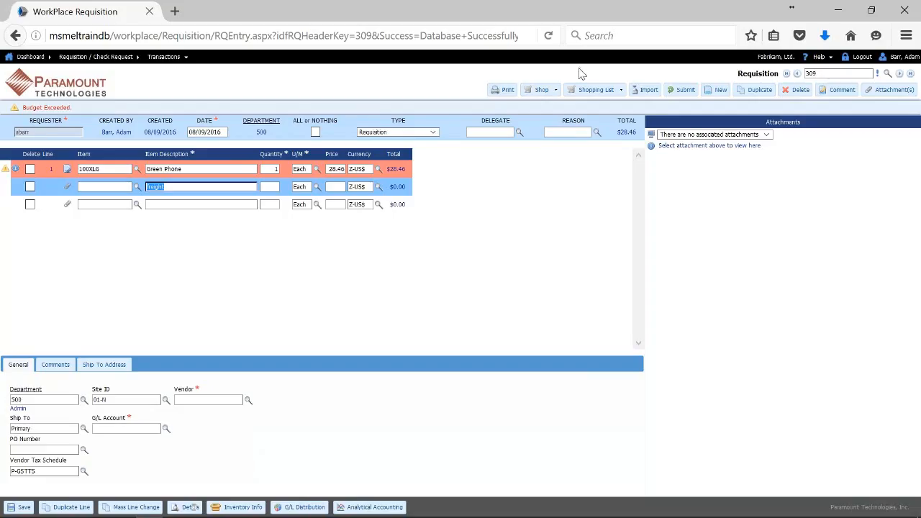
Enter quantity 1 and price 2 on the freight line for a $2.00 line total.
left_click(277, 187)
type("1")
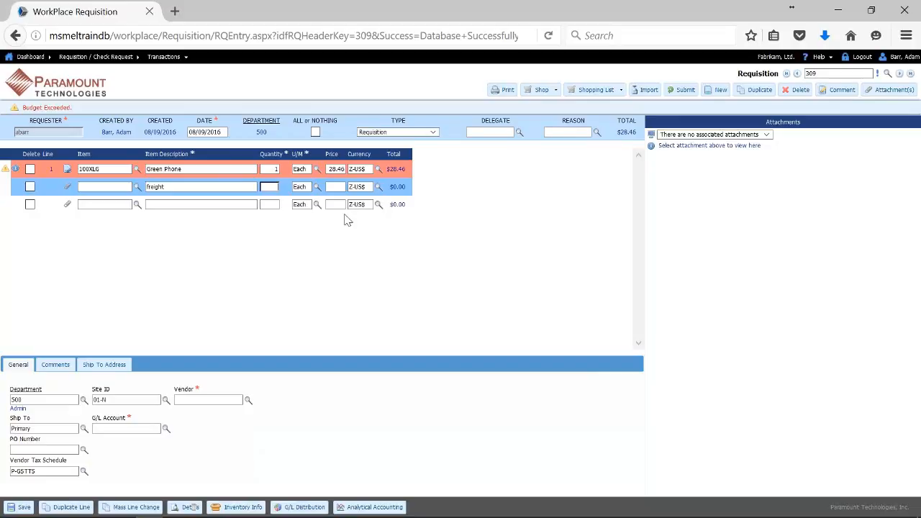
left_click(338, 187)
key("Tab")
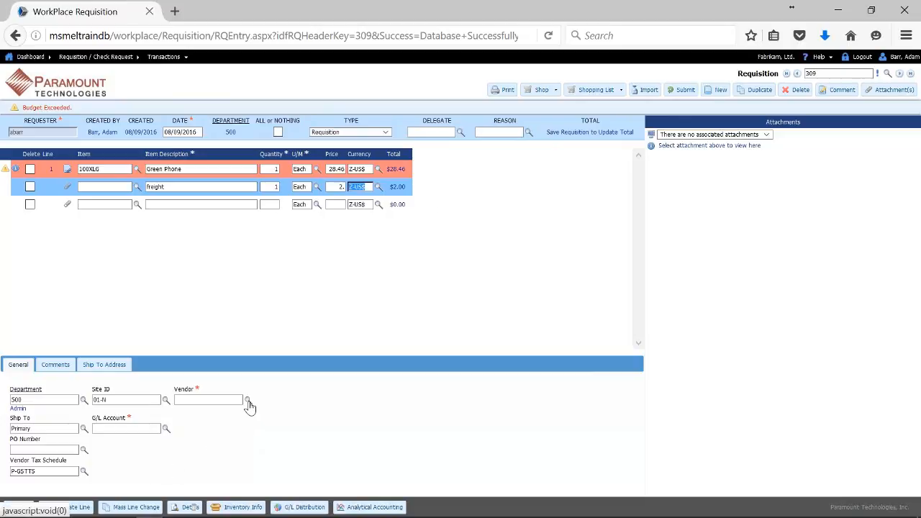
left_click(187, 169)
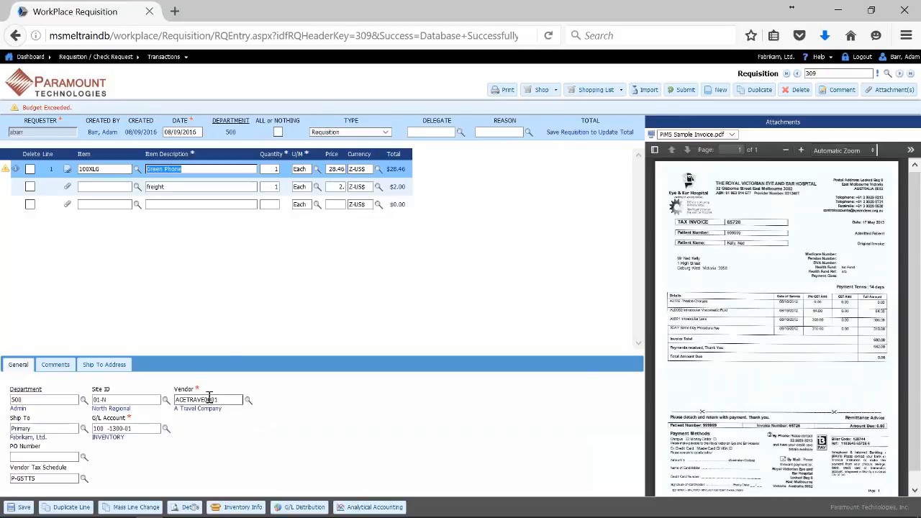
left_click(169, 187)
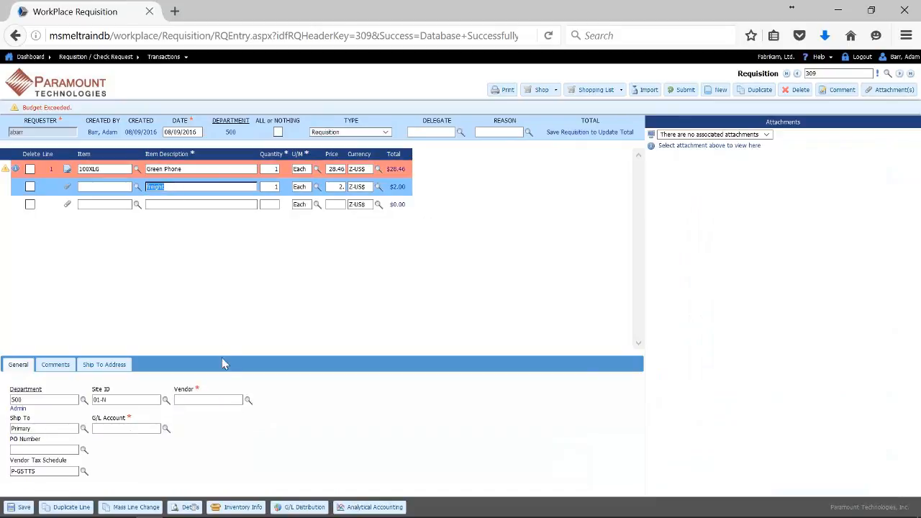
Set the freight line's vendor to AmericaCharge (AMERICAN0001).
left_click(247, 401)
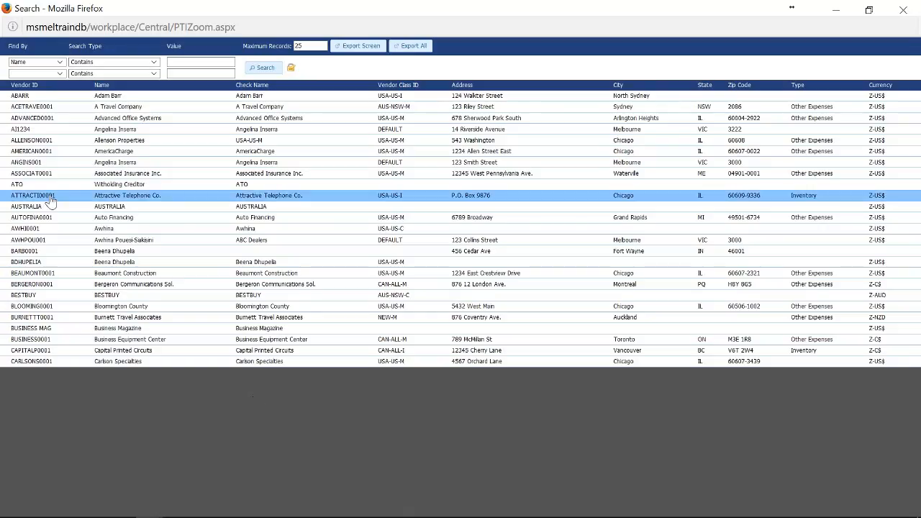
left_click(98, 155)
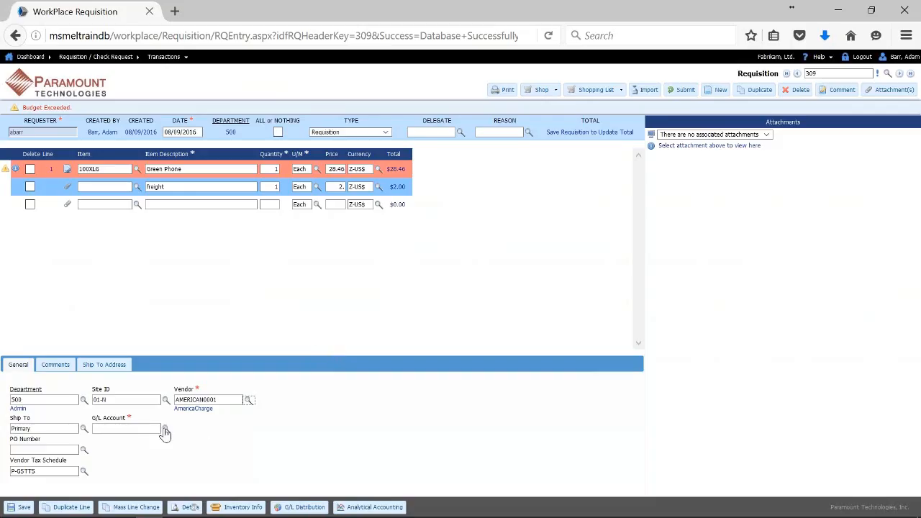
left_click(98, 186)
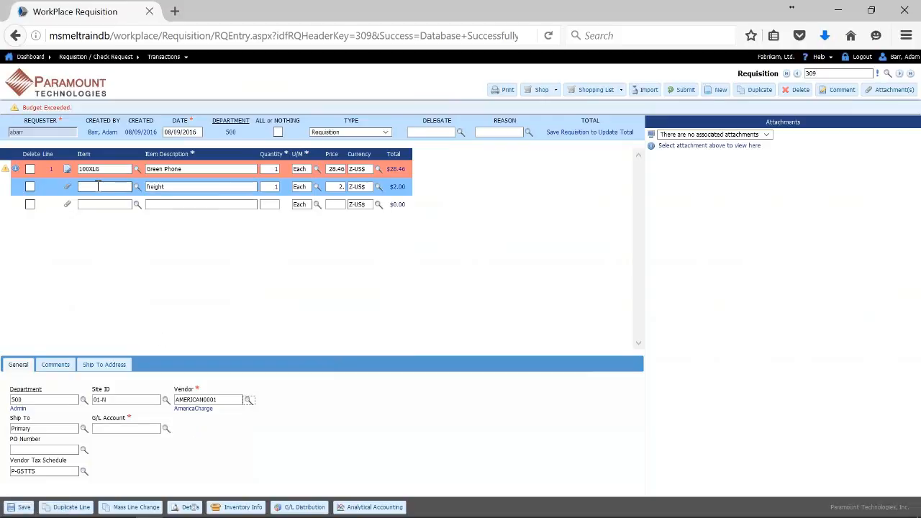
Assign the freight line G/L account 000-4710-00 Freight and Handling.
left_click(166, 429)
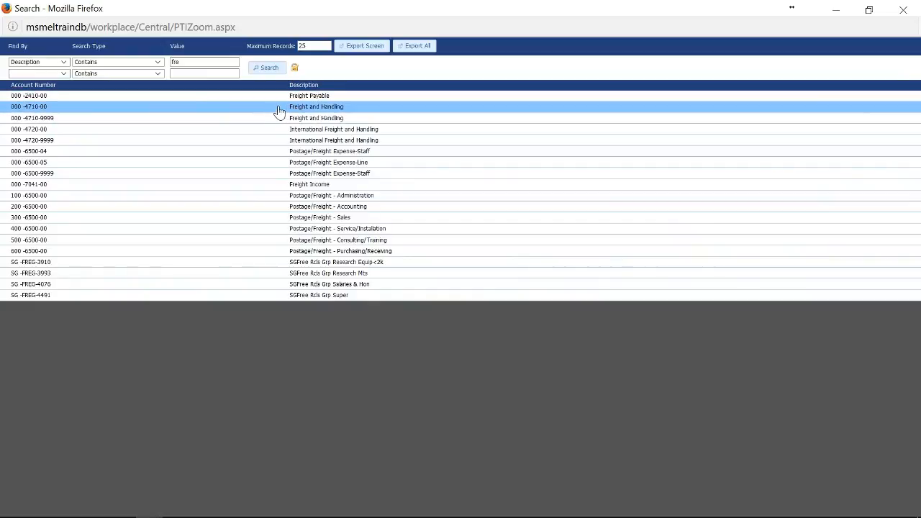
left_click(65, 63)
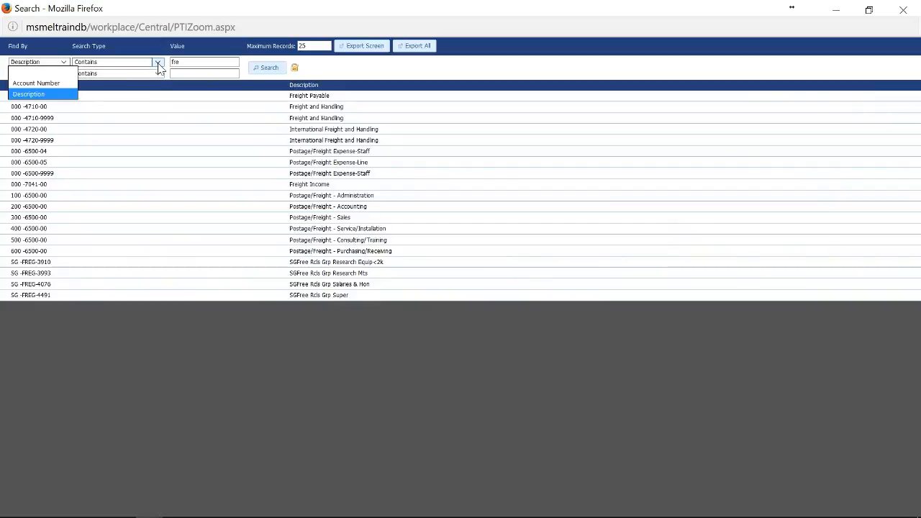
left_click(159, 65)
left_click(158, 64)
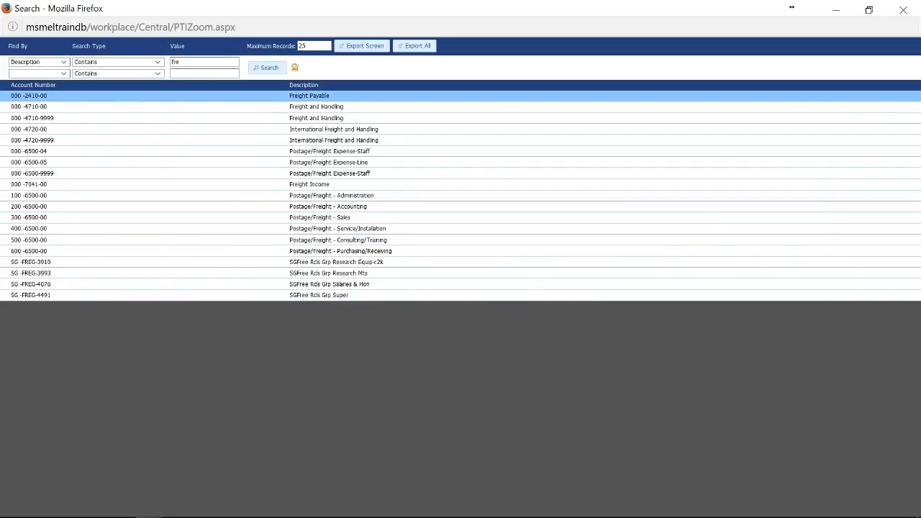
left_click(290, 108)
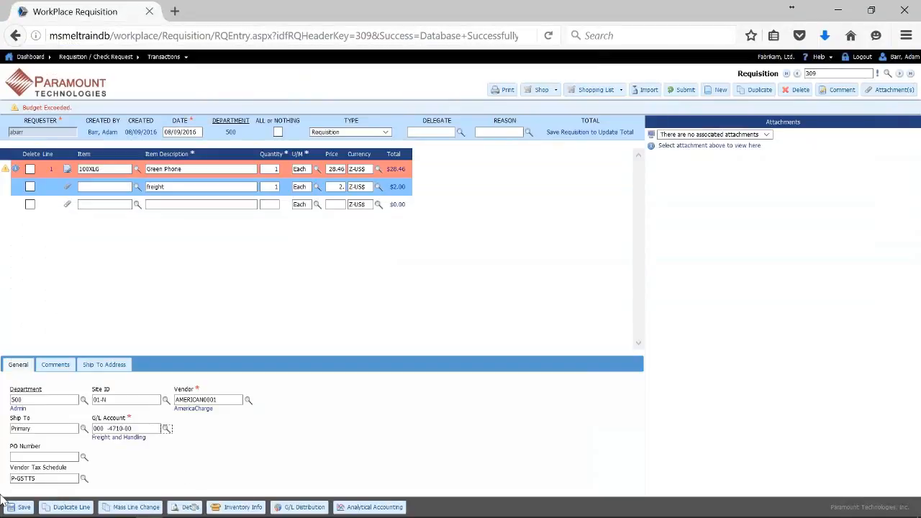
Save requisition 309 at a $30.46 total.
left_click(22, 507)
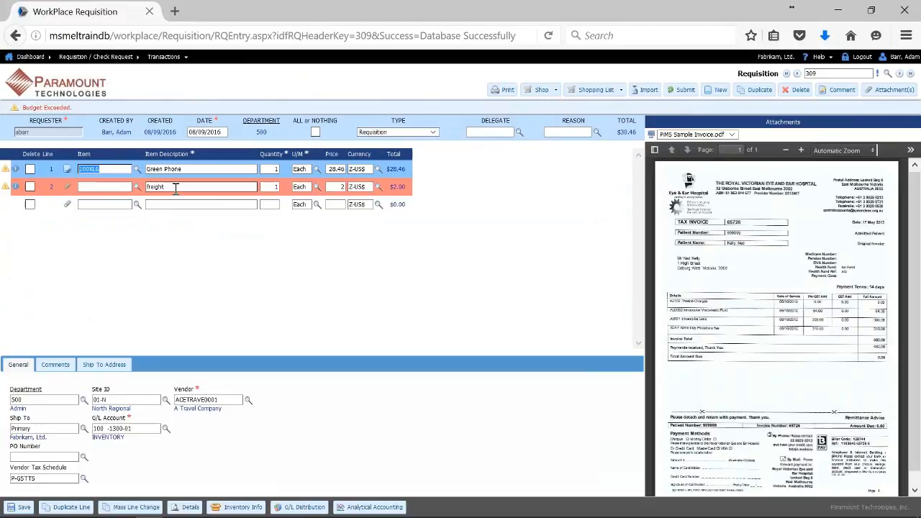
left_click(174, 187)
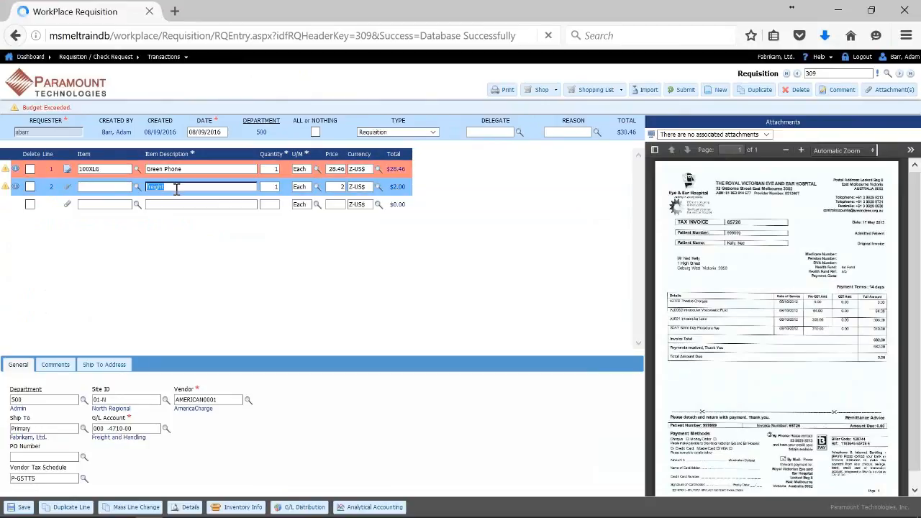
left_click(543, 92)
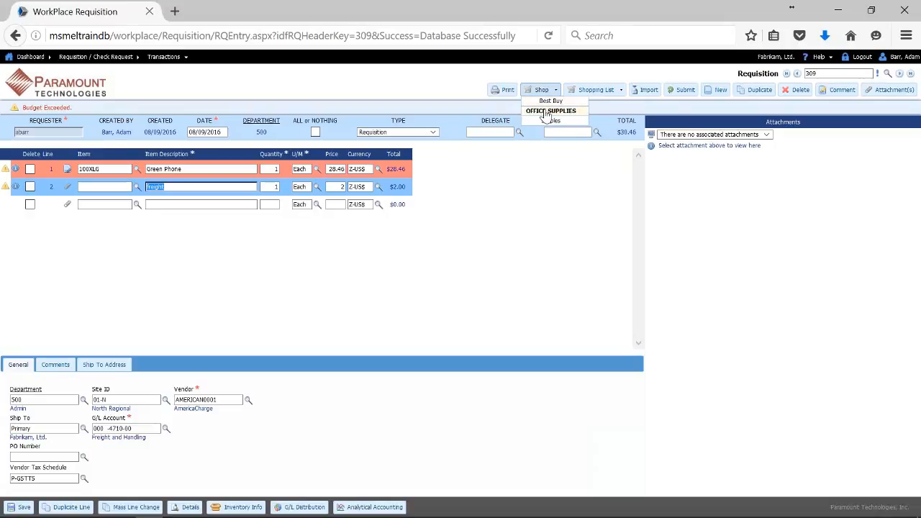
Add the $8.45 Mousepad from the Office Supplies catalog as requisition line 3.
left_click(546, 112)
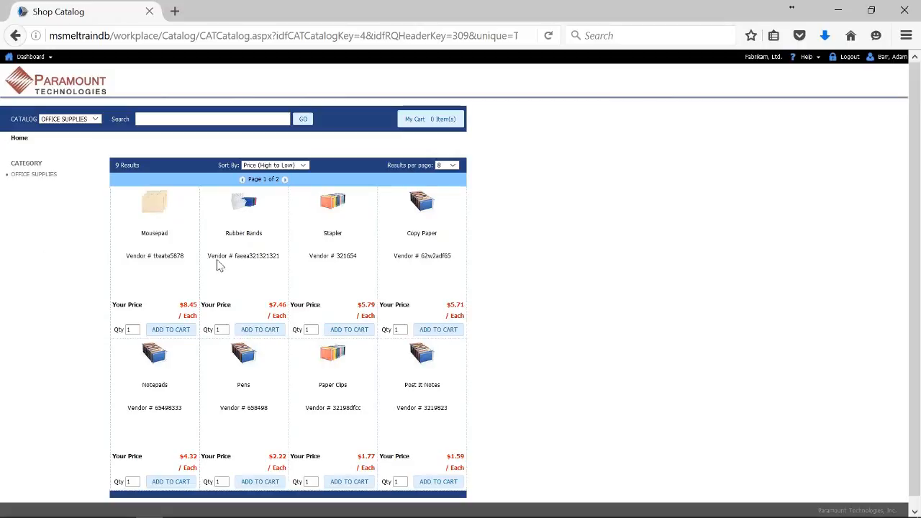
left_click(189, 331)
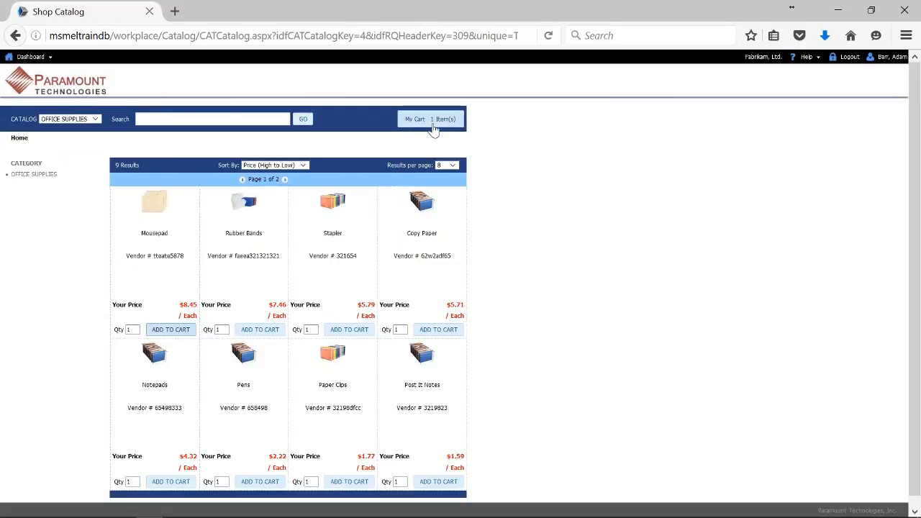
left_click(432, 126)
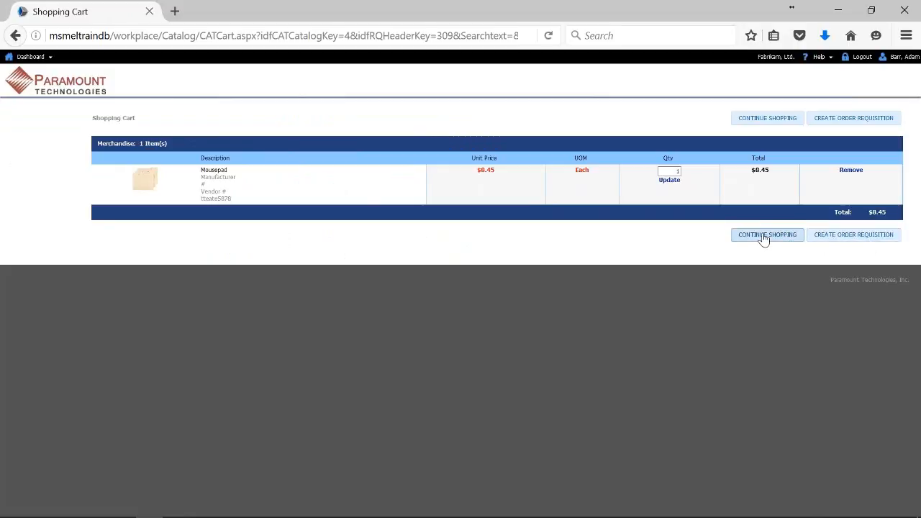
left_click(838, 246)
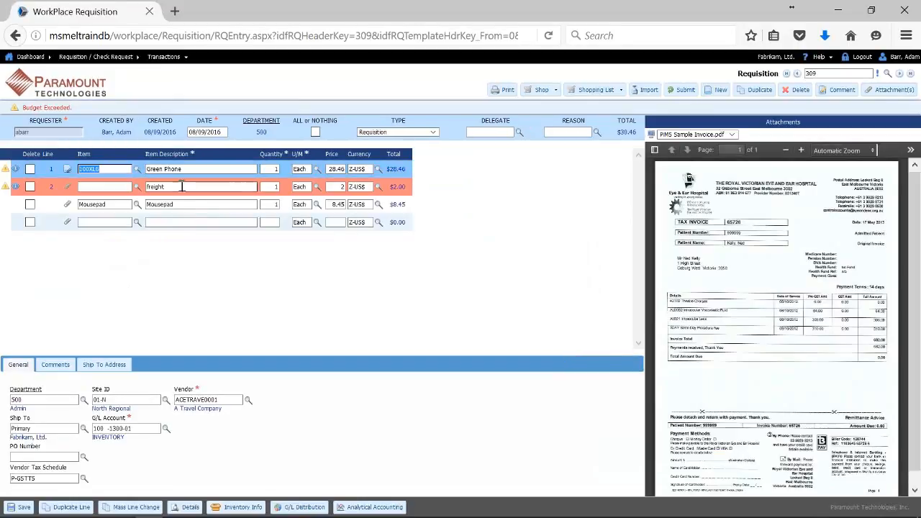
Give the Mousepad line department 500 Admin, account 000-7041-00 Freight Income and vendor Attractive Telephone Co.
left_click(181, 206)
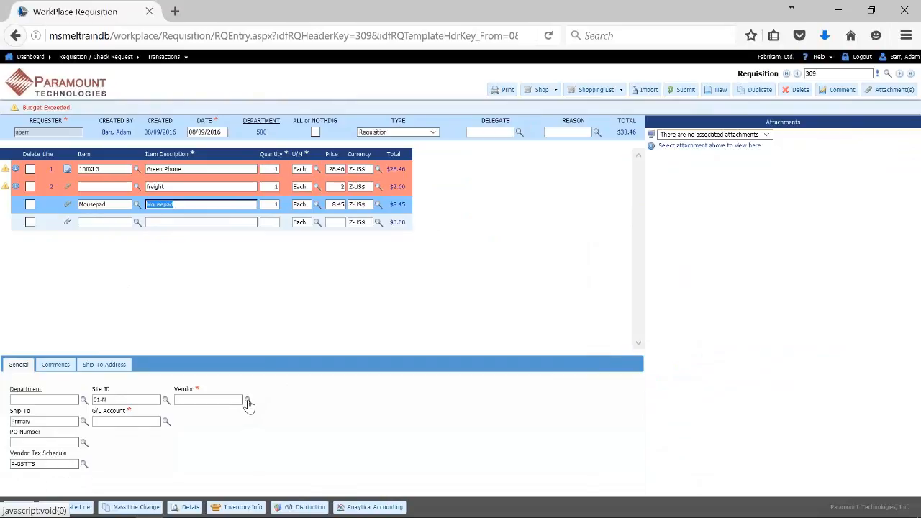
left_click(83, 401)
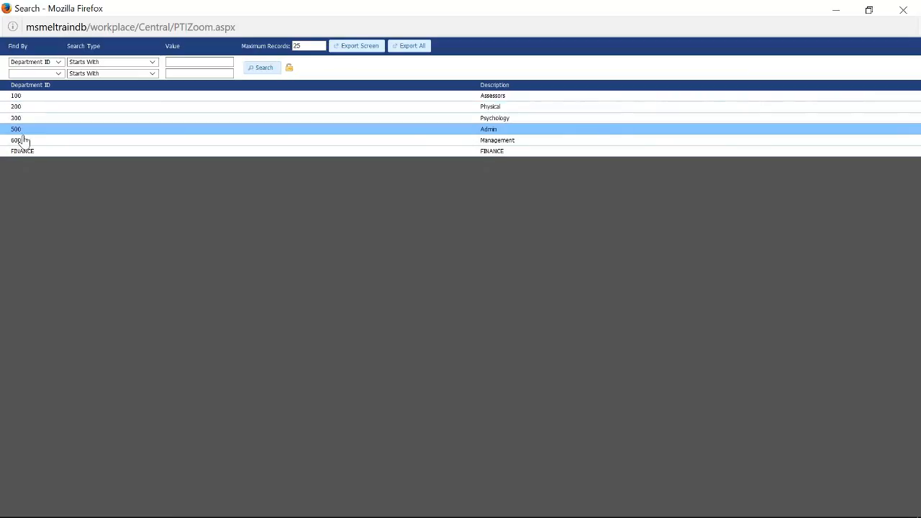
left_click(20, 131)
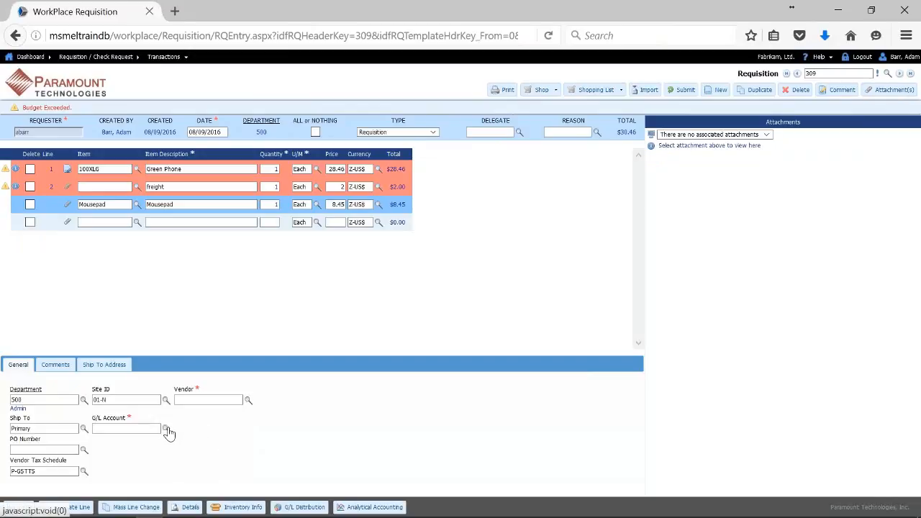
left_click(166, 429)
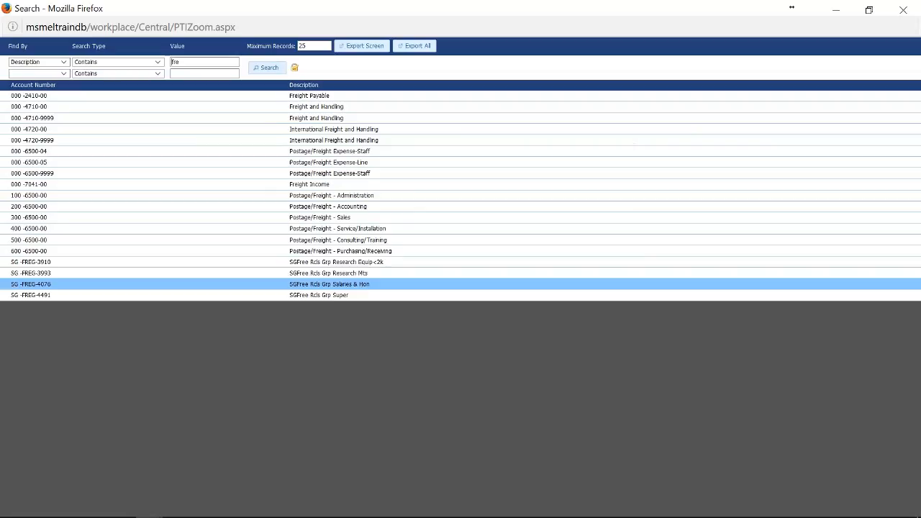
left_click(62, 188)
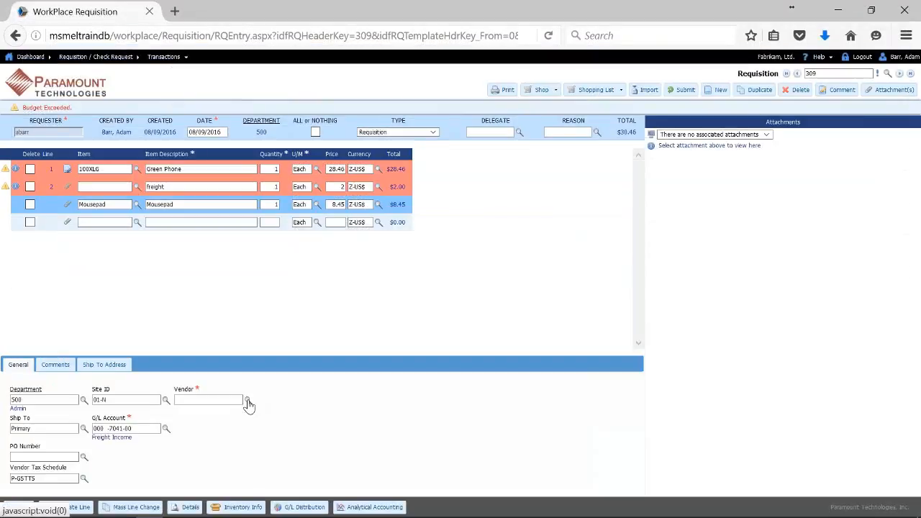
left_click(246, 401)
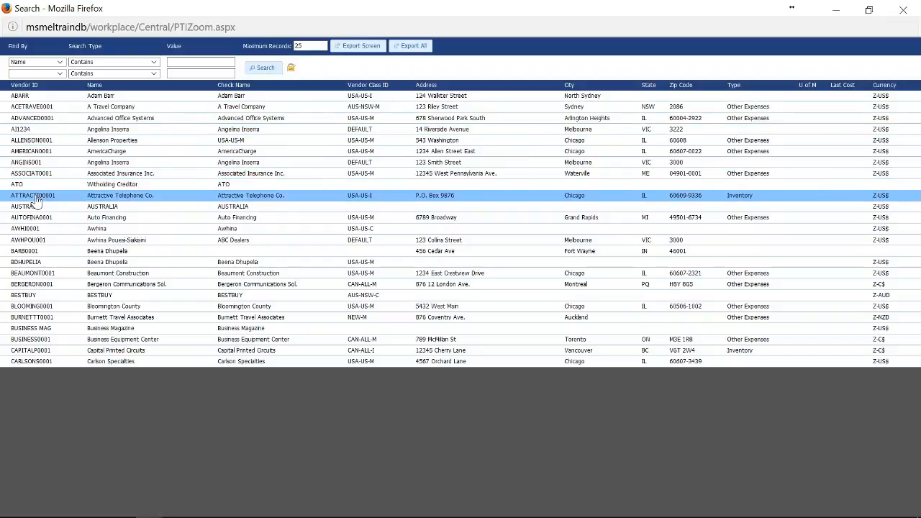
left_click(37, 201)
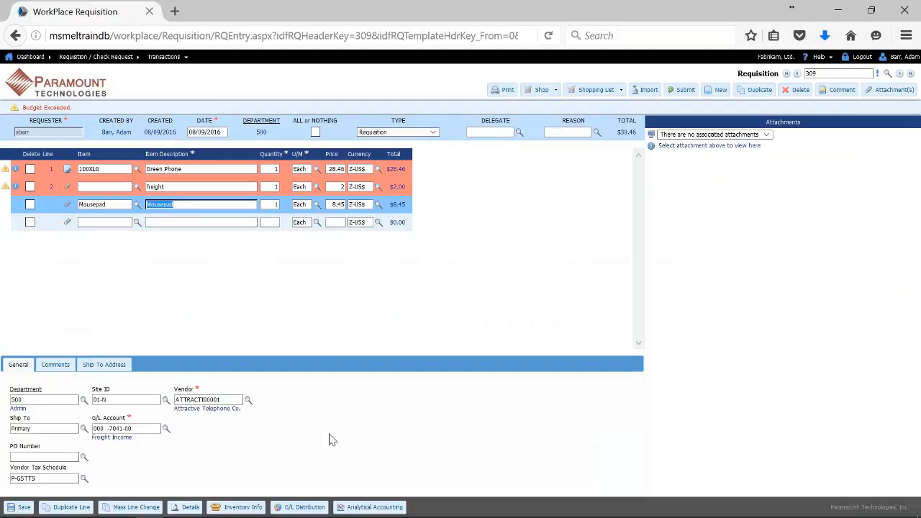
Save requisition 309 with the Mousepad line at $38.91 and review all three lines.
left_click(24, 507)
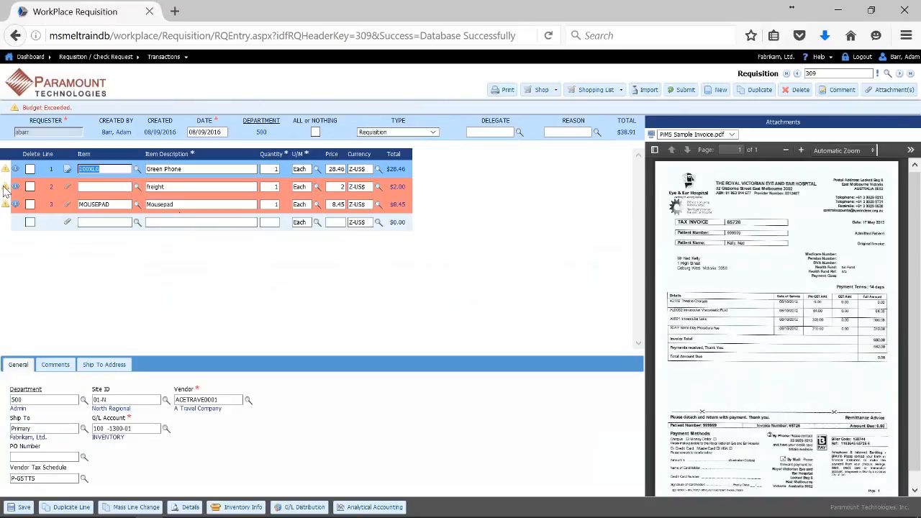
left_click(106, 169)
left_click(108, 187)
left_click(109, 201)
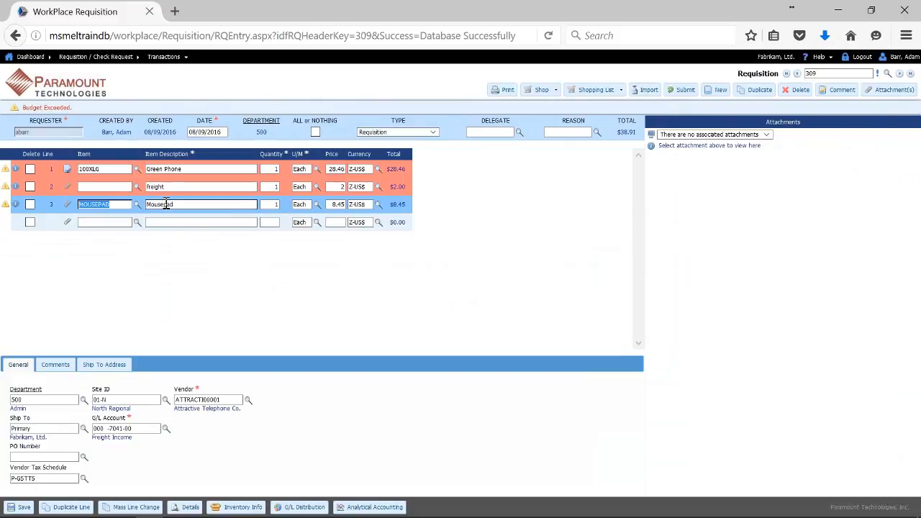
left_click(166, 205)
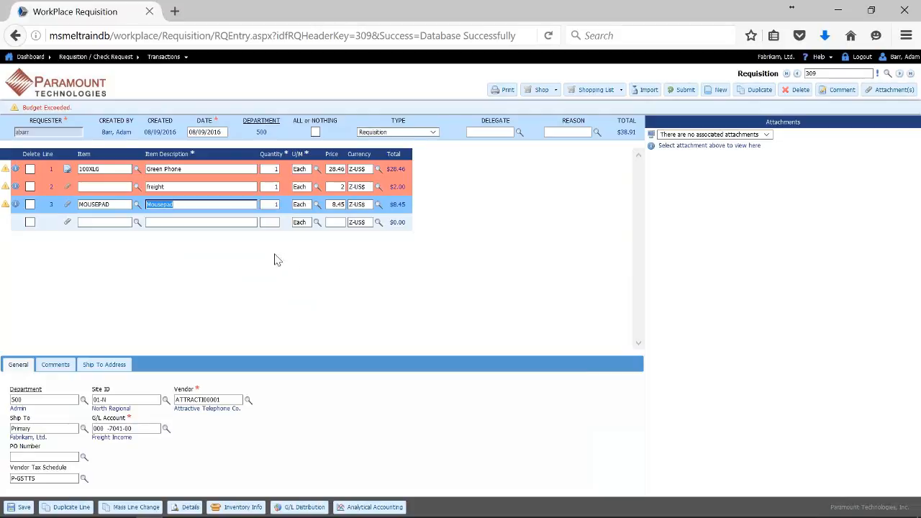
Change the Mousepad line's quantity to 120, making its line total $1,014.00.
left_click(271, 204)
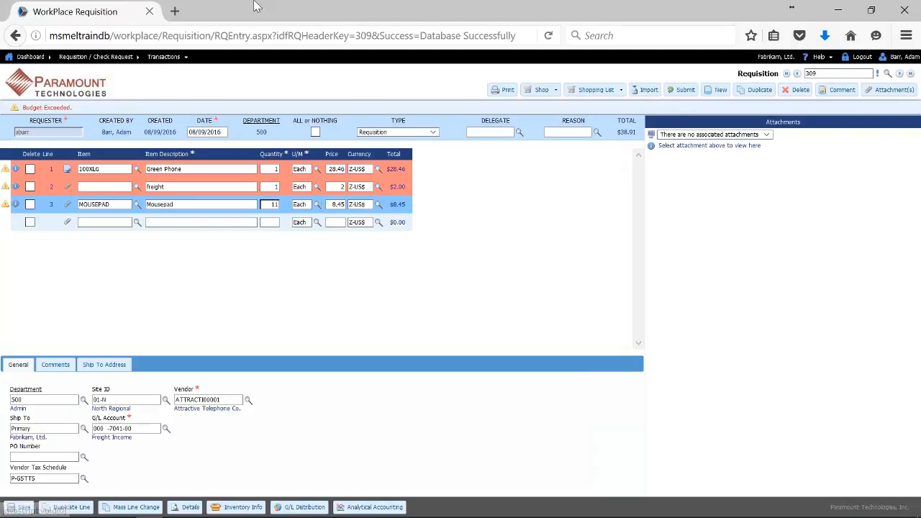
type("100")
key("Tab")
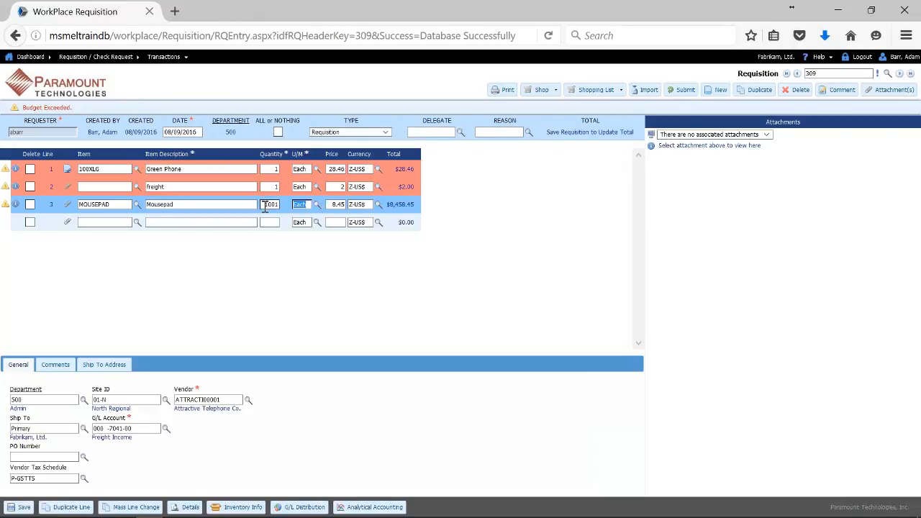
double_click(264, 204)
type("100")
key("Tab")
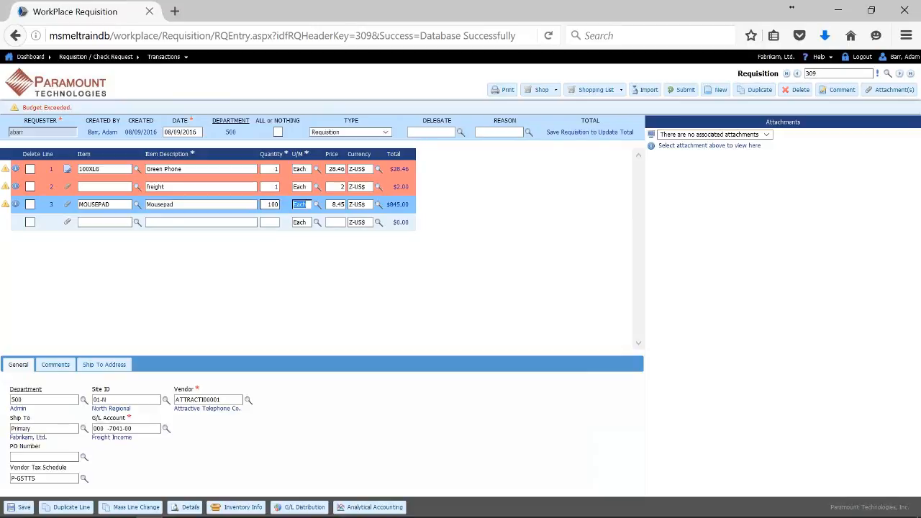
left_click(271, 204)
key("Tab")
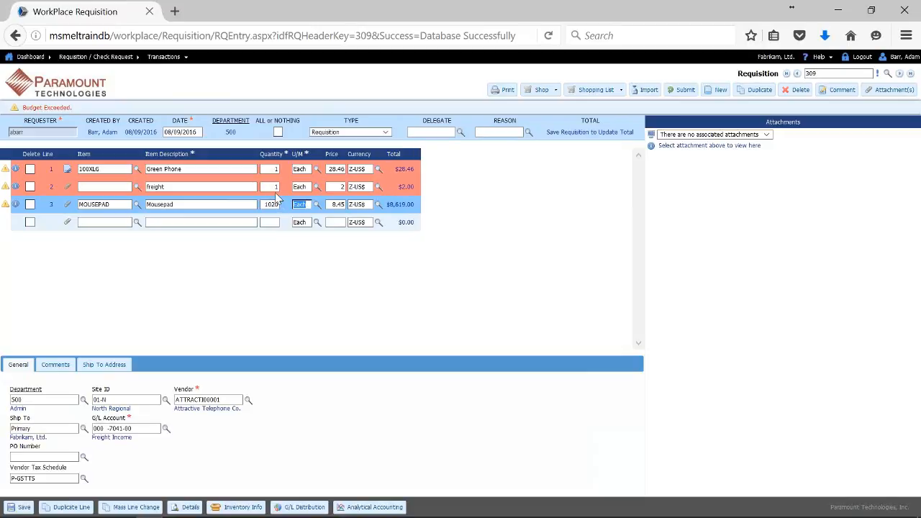
left_click(279, 205)
type("1")
key("Tab")
Submit requisition 309 for approval, accepting the Budget Exceeded warning.
left_click(680, 94)
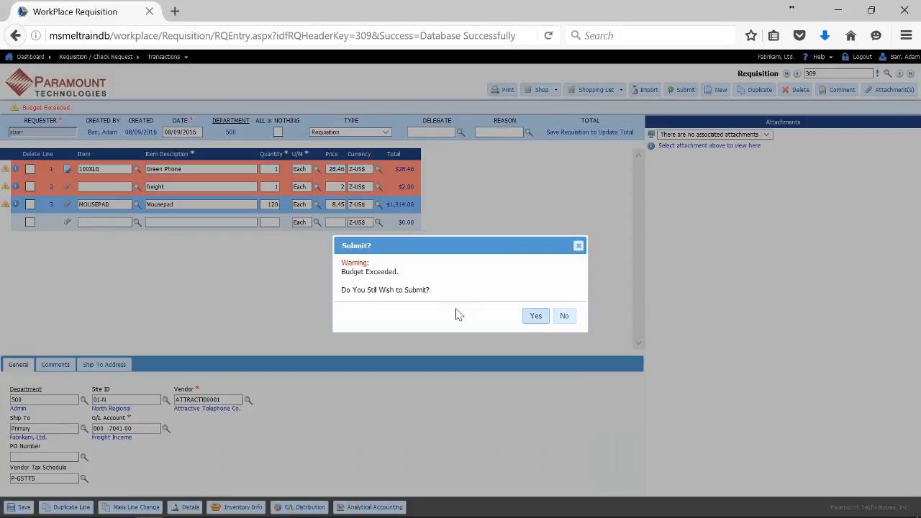
left_click(536, 316)
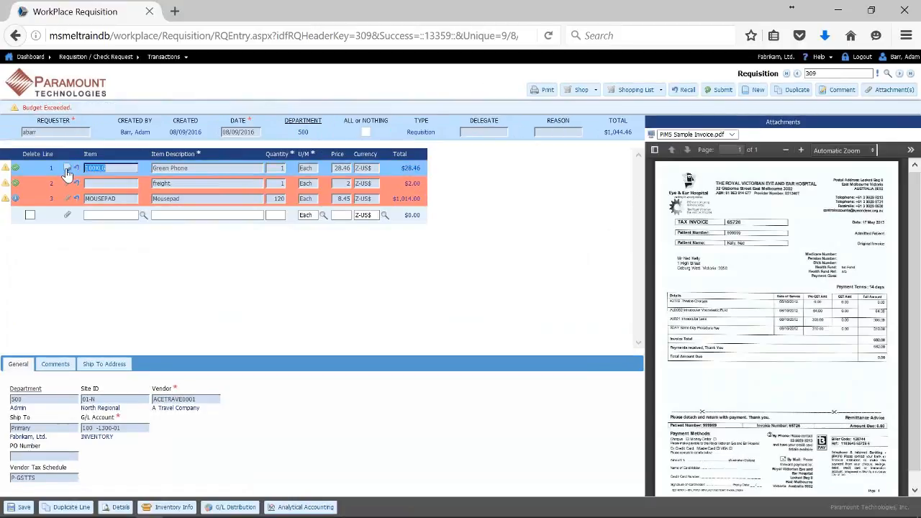
left_click(196, 201)
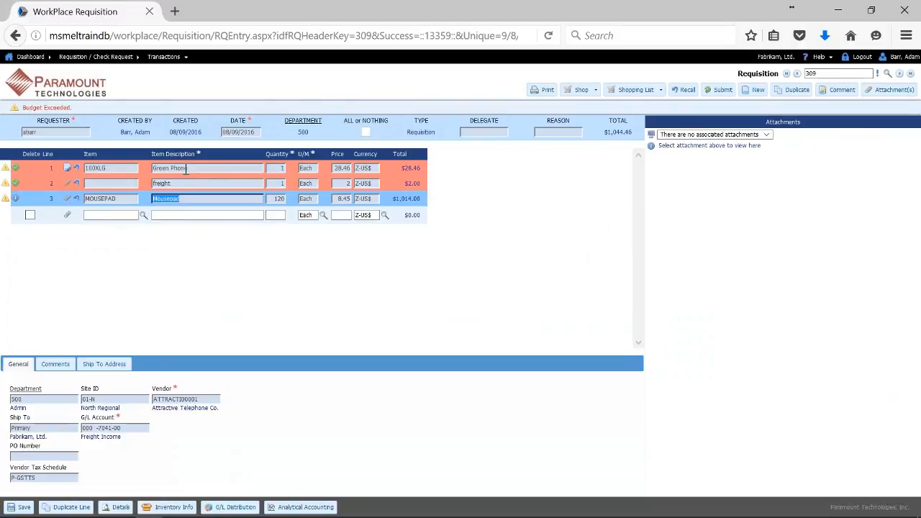
Open the Line Detail for Mousepad line 3 to see its approval routing.
left_click(185, 169)
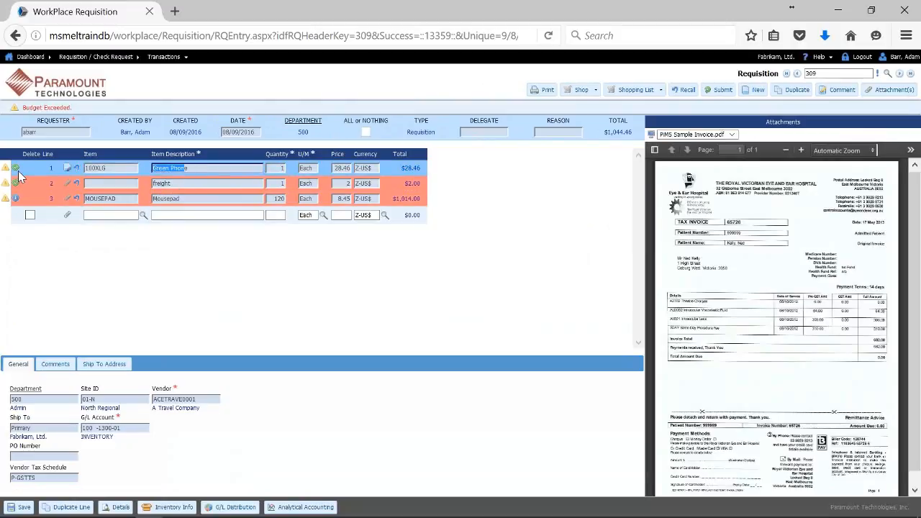
mouse_move(19, 177)
left_click(187, 198)
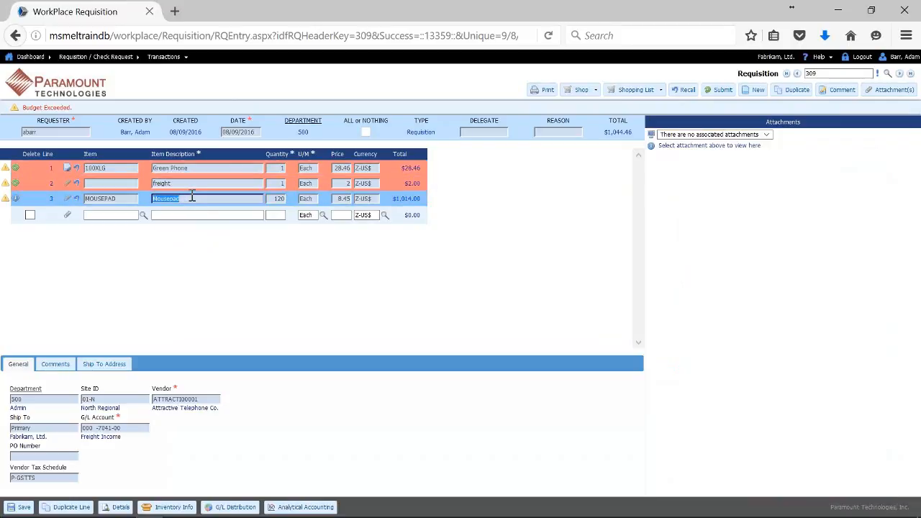
left_click(124, 509)
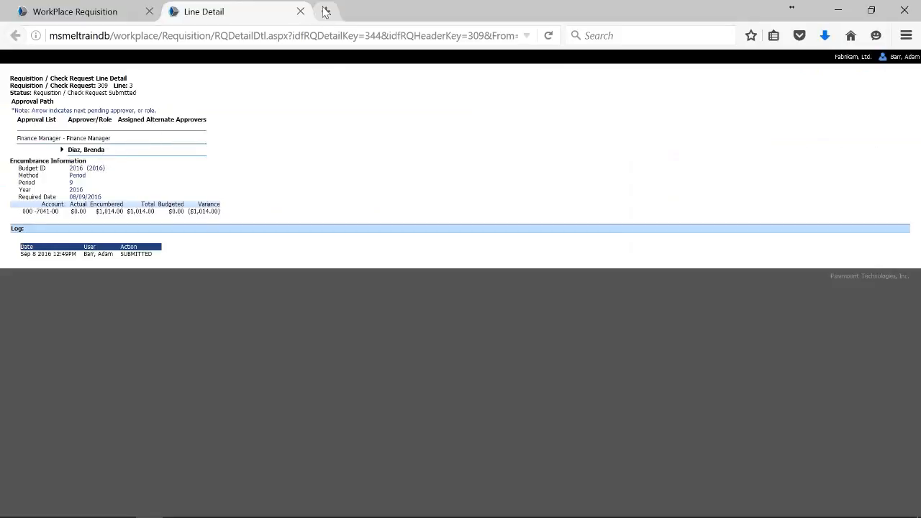
Close the Mousepad Line Detail and return to the Dashboard listing requisition 309 as outstanding.
left_click(300, 12)
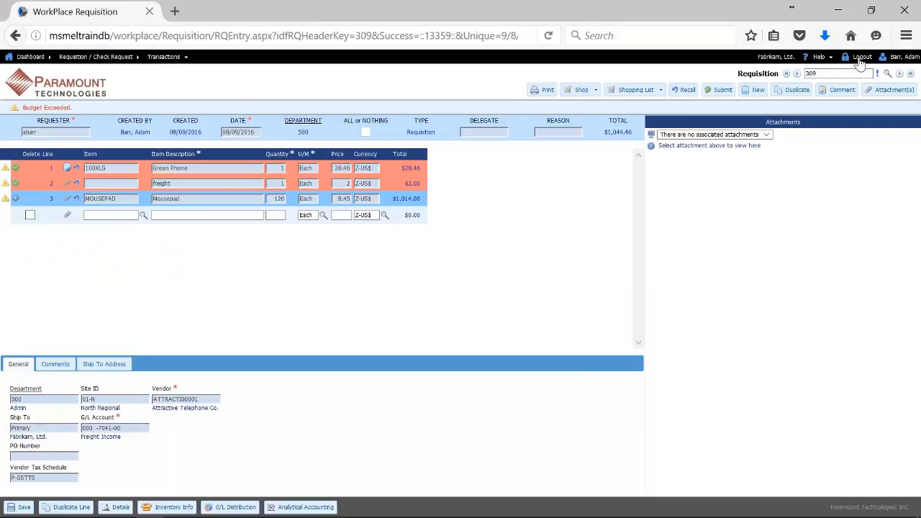
left_click(74, 85)
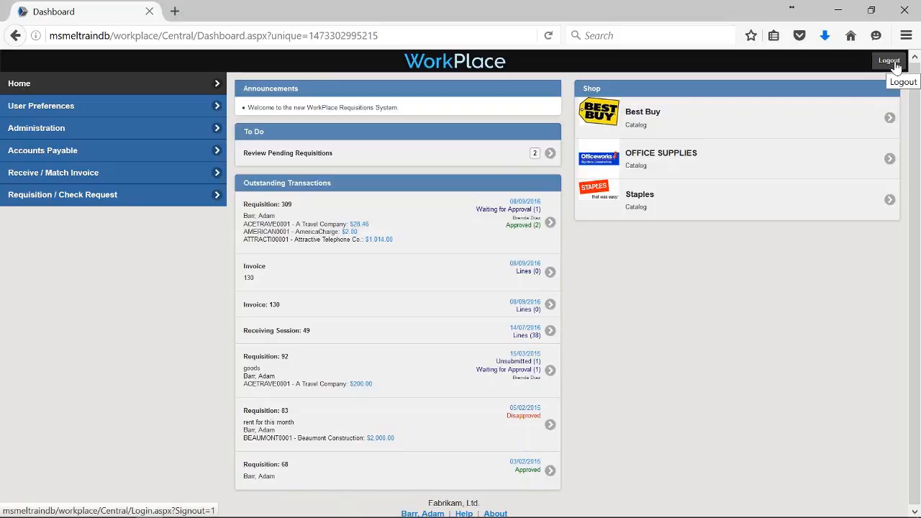
Log out and sign back in with the finance manager approver's user name and password.
left_click(894, 65)
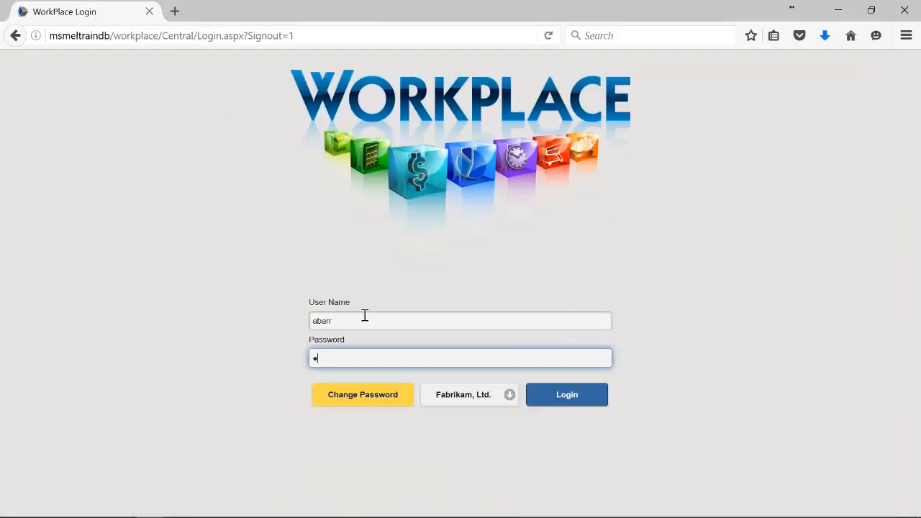
left_click_drag(365, 315, 312, 316)
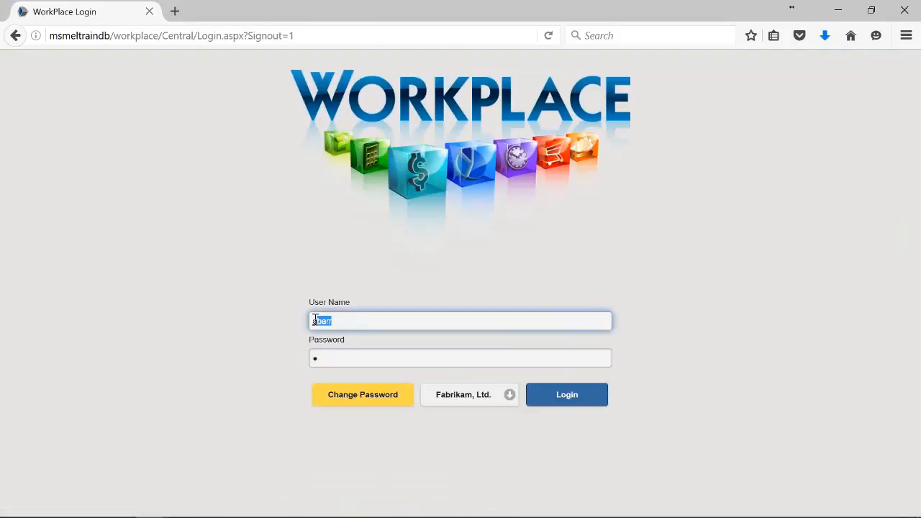
type("brenda")
key("Tab")
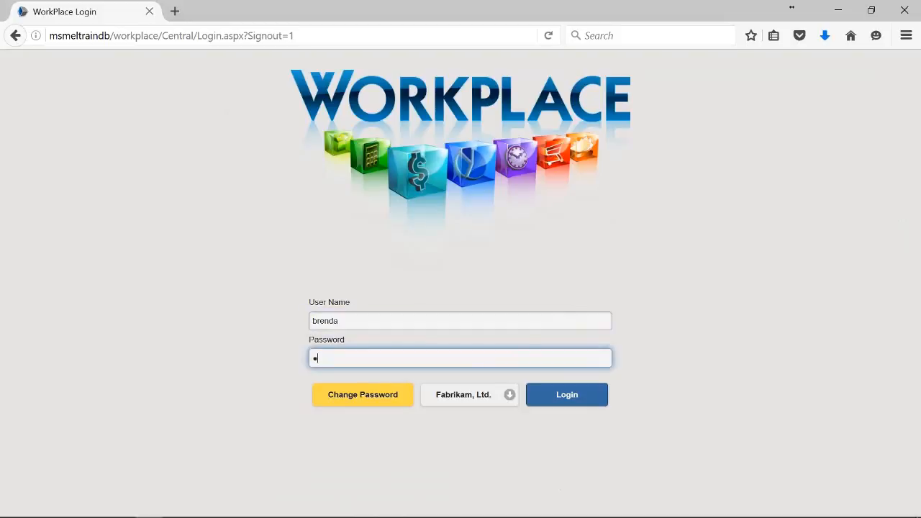
left_click(554, 400)
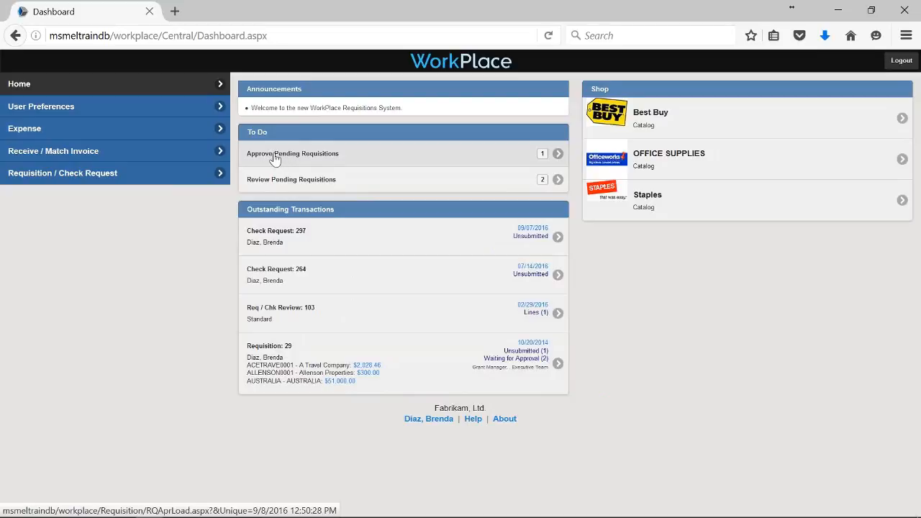
Load pending requisitions with blank filters, showing requisition 309 at $1,044.46 for approval.
left_click(404, 166)
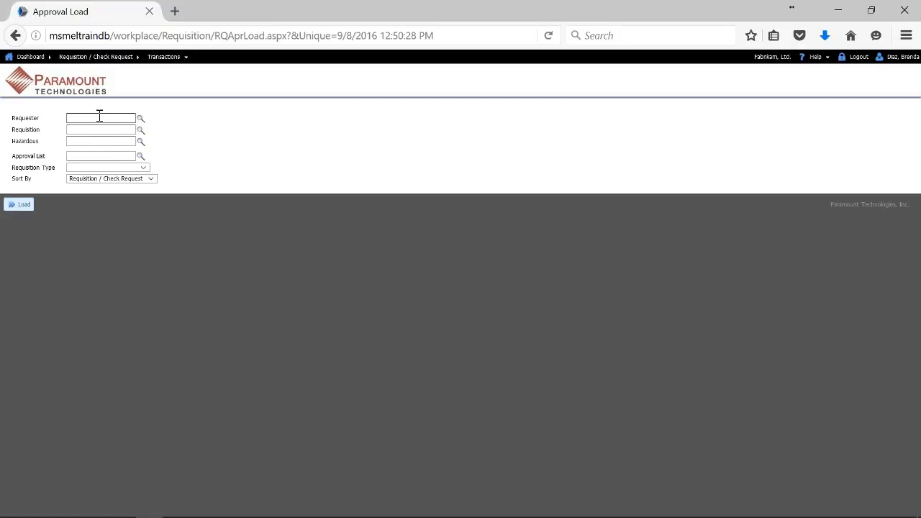
left_click(19, 207)
left_click(89, 129)
left_click(125, 121)
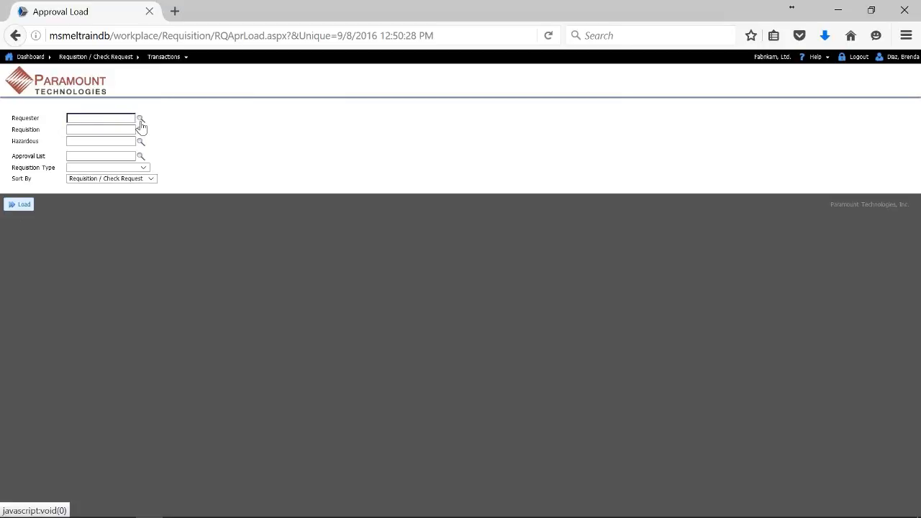
left_click(26, 208)
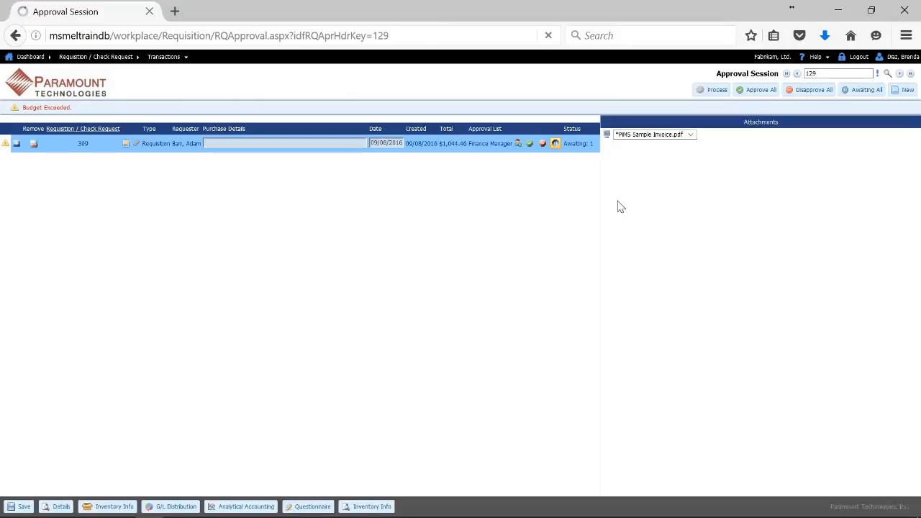
Review requisition 309's Green Phone, freight and Mousepad lines, then approve the Mousepad line and process.
left_click(16, 143)
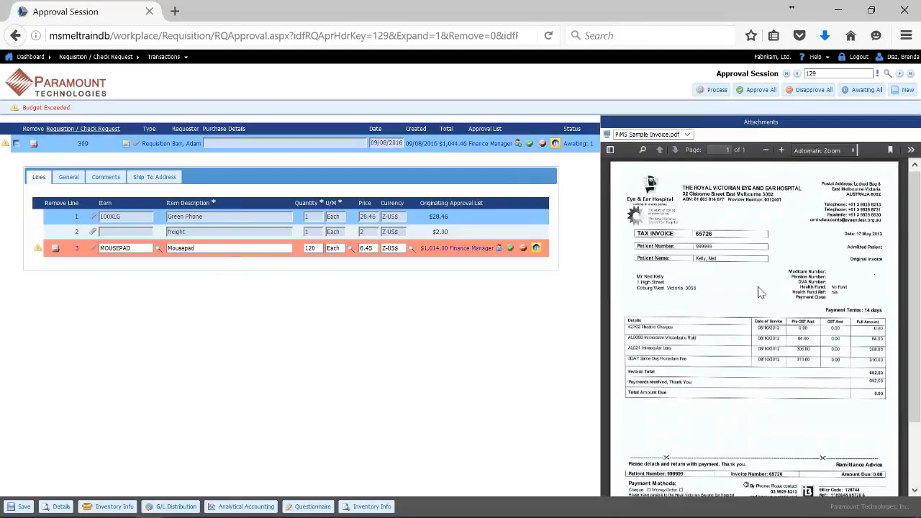
left_click(210, 218)
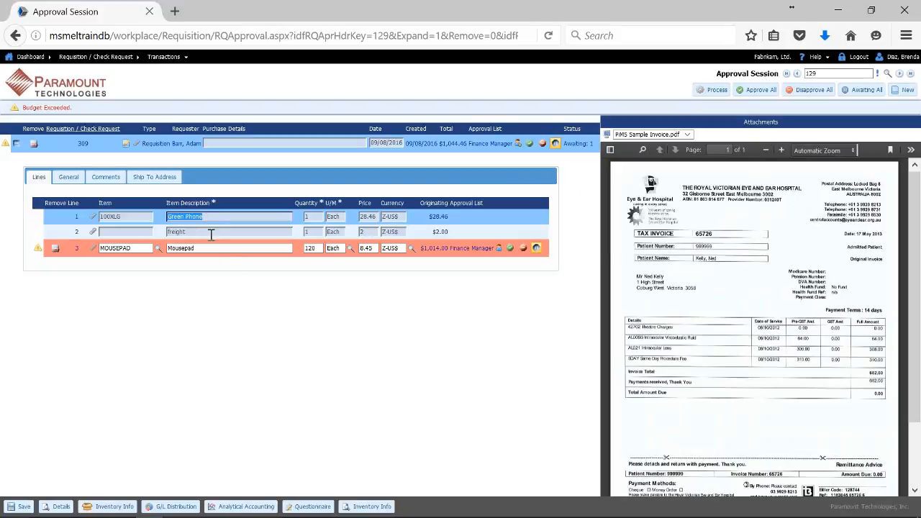
left_click(200, 234)
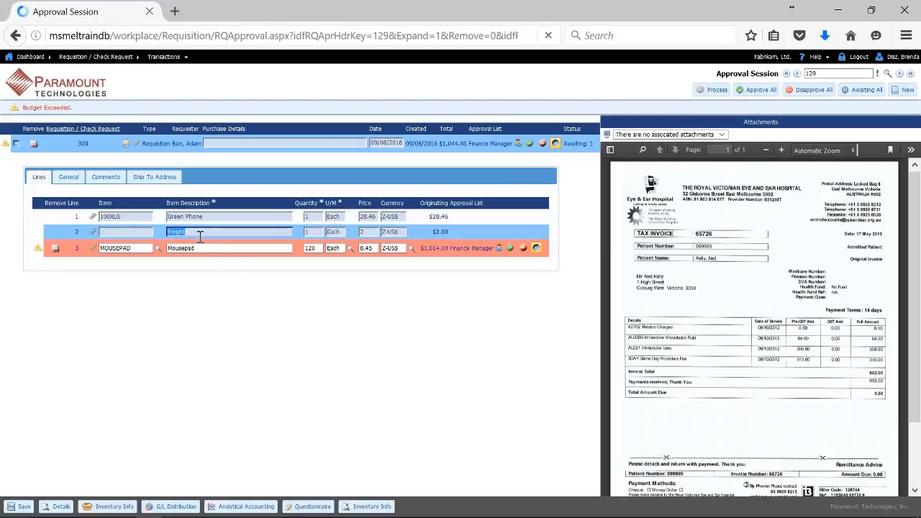
left_click(218, 218)
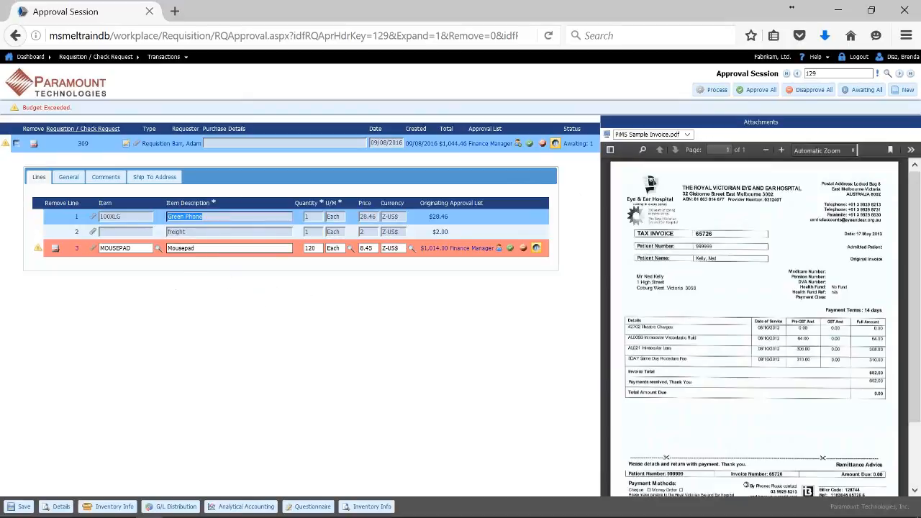
left_click(200, 250)
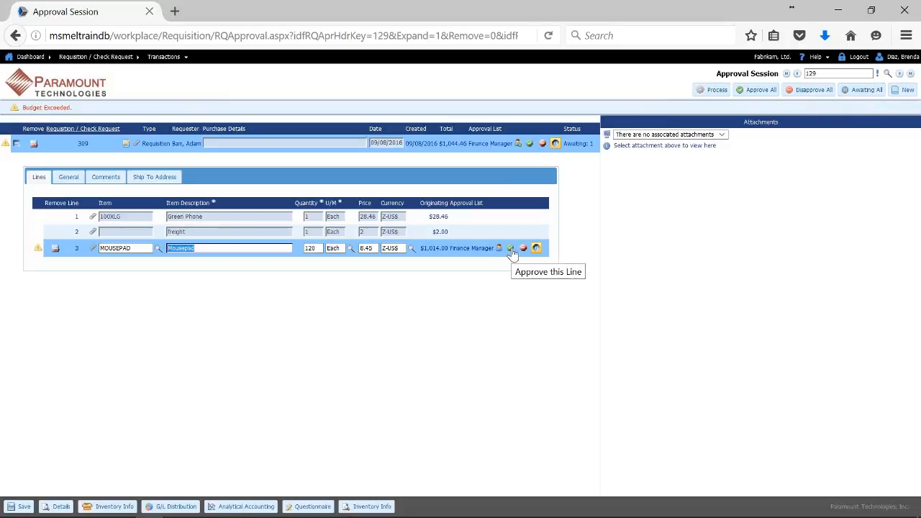
left_click(753, 95)
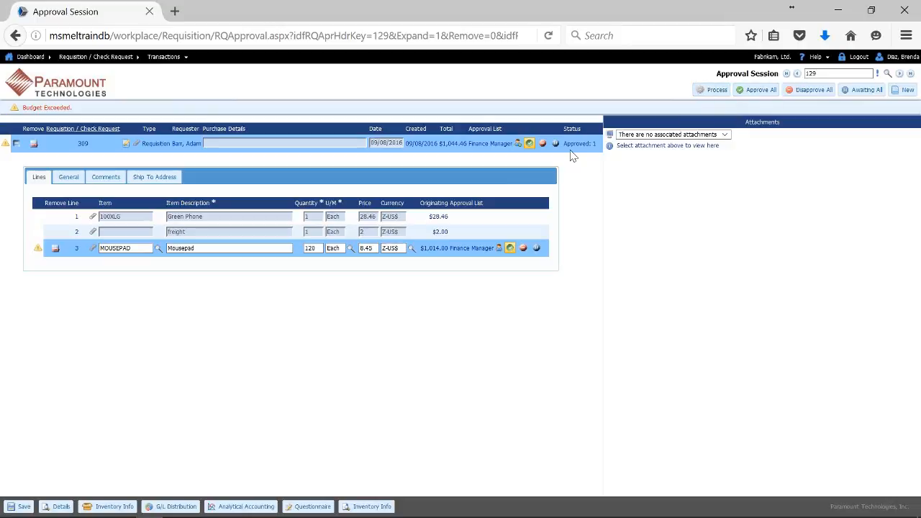
left_click(710, 91)
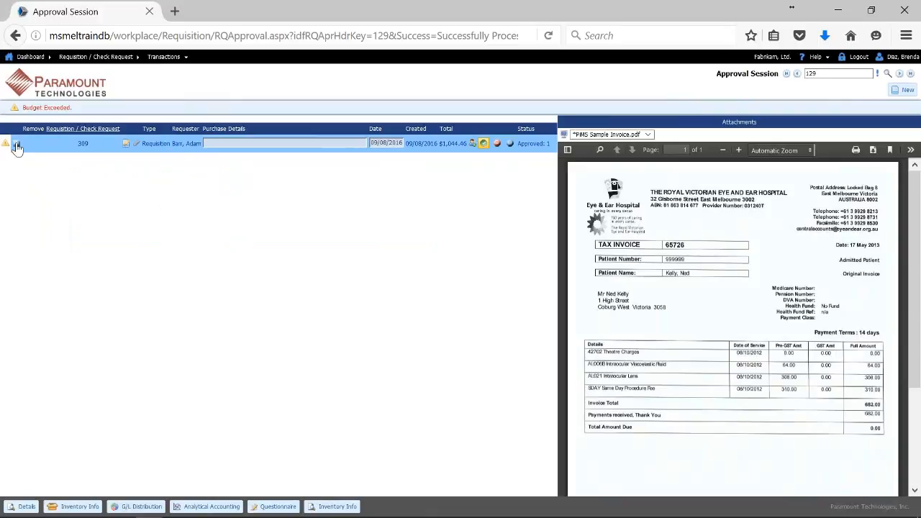
Open the Mousepad line's detail under requisition 309 to confirm its APPROVED log entry, then close it.
left_click(17, 146)
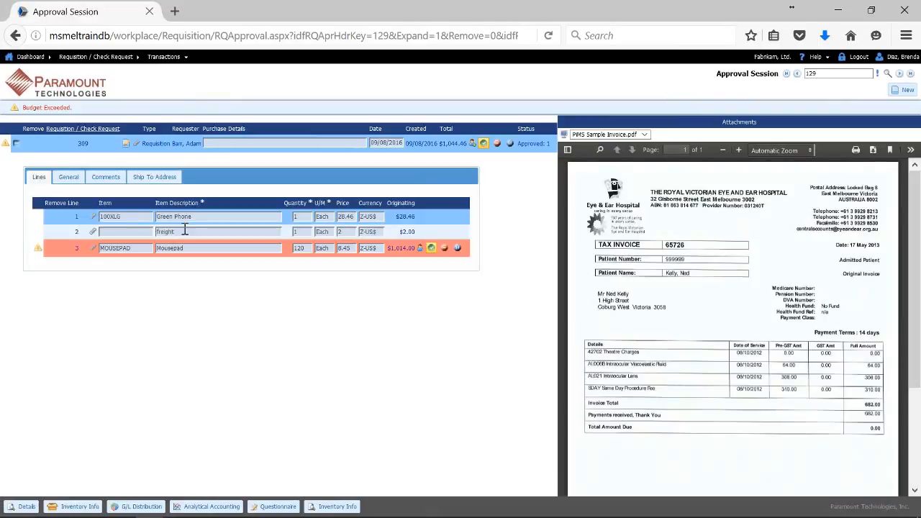
left_click(185, 249)
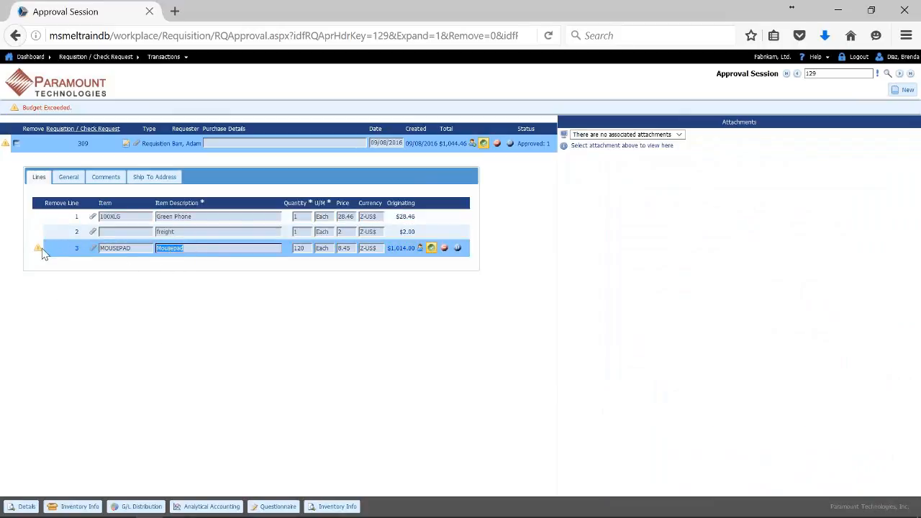
left_click(137, 507)
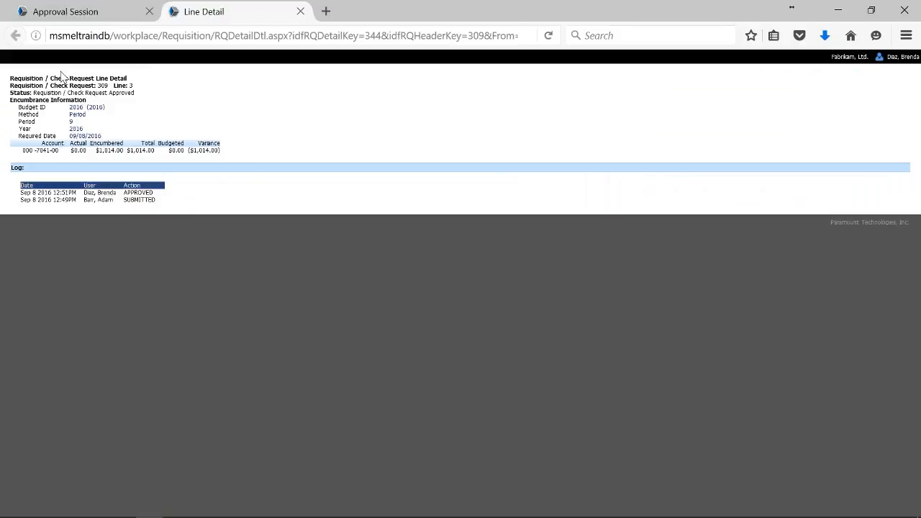
left_click(300, 11)
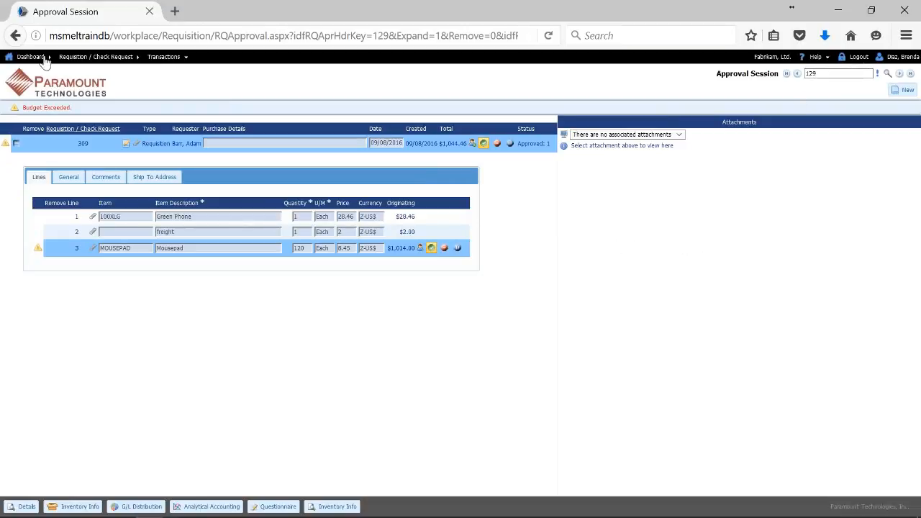
Log out of WorkPlace and sign back in with the approver's user name and password.
left_click(74, 84)
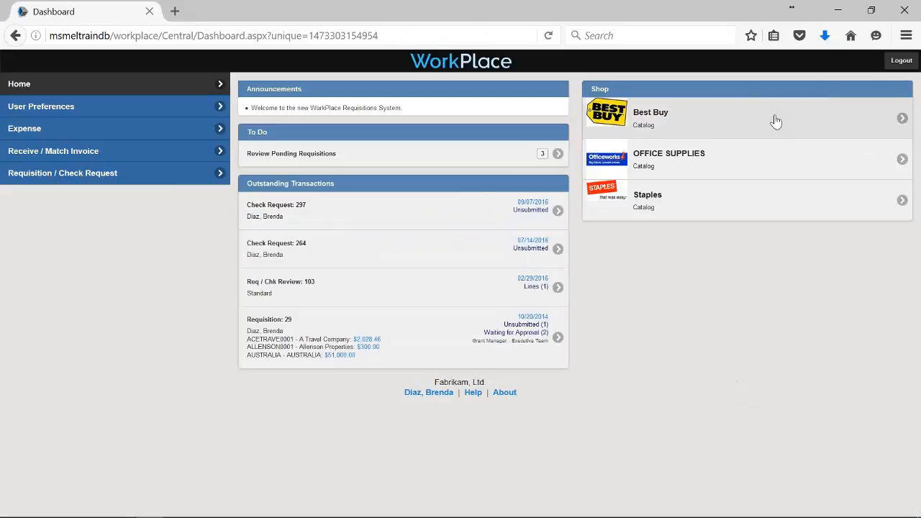
left_click(898, 62)
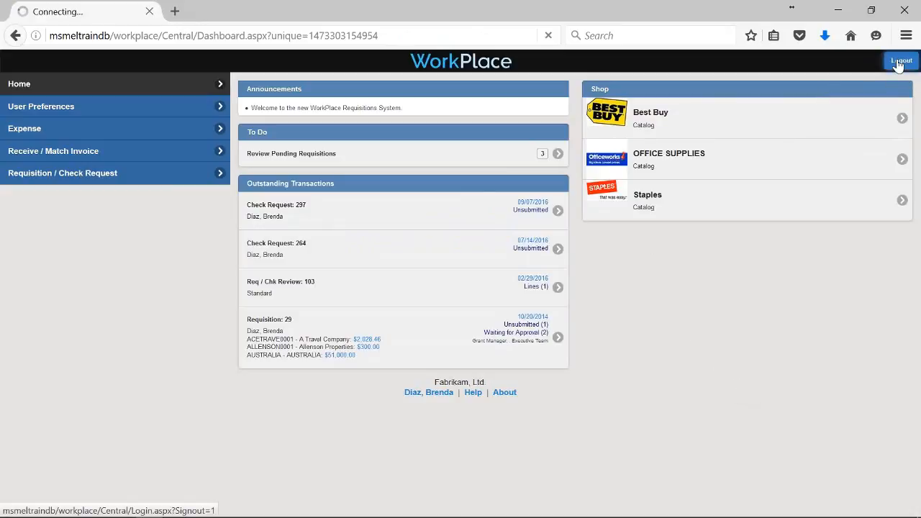
left_click(341, 323)
left_click_drag(341, 323, 294, 326)
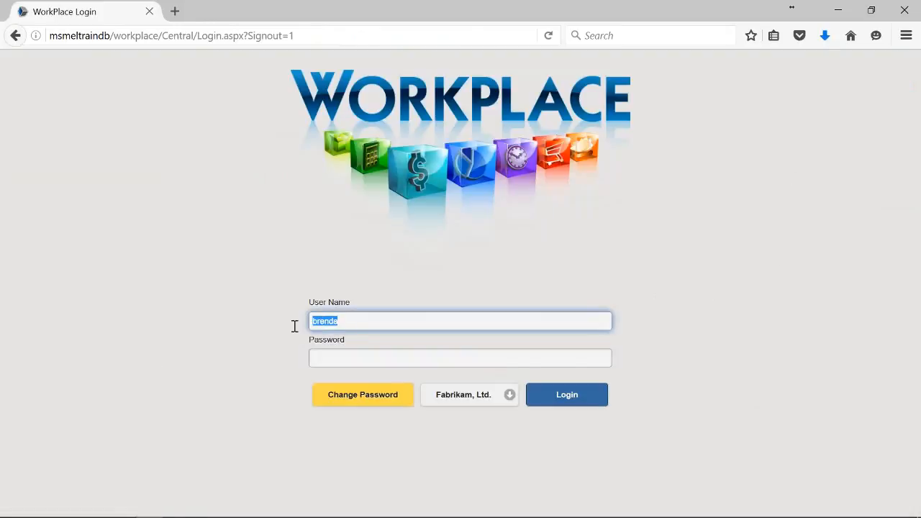
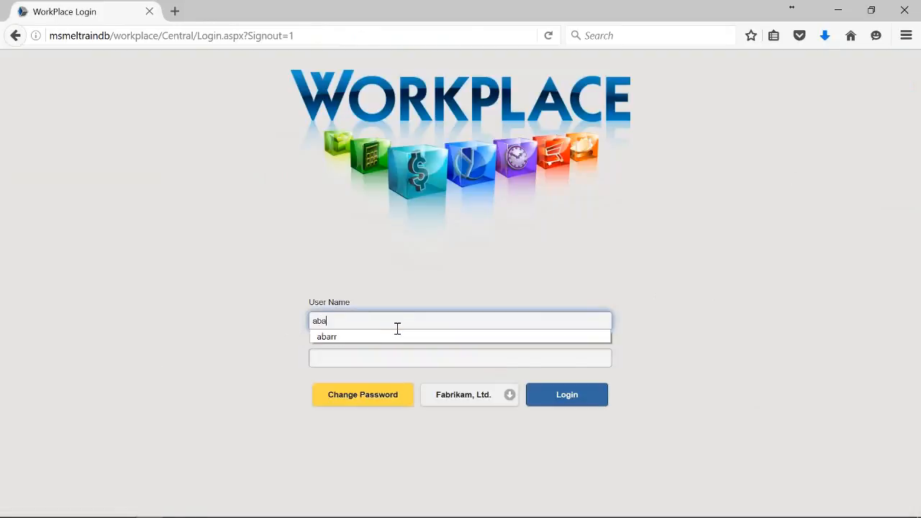
left_click(370, 336)
left_click(358, 358)
type("•")
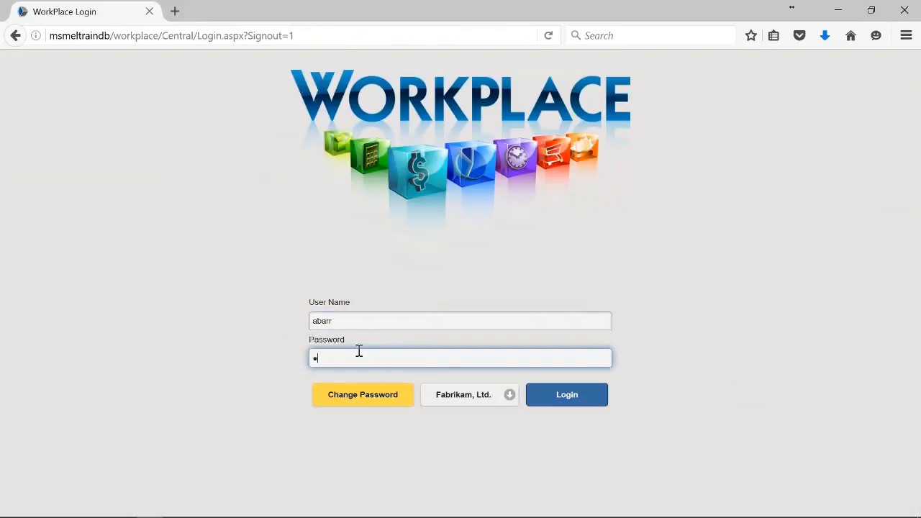
type("•")
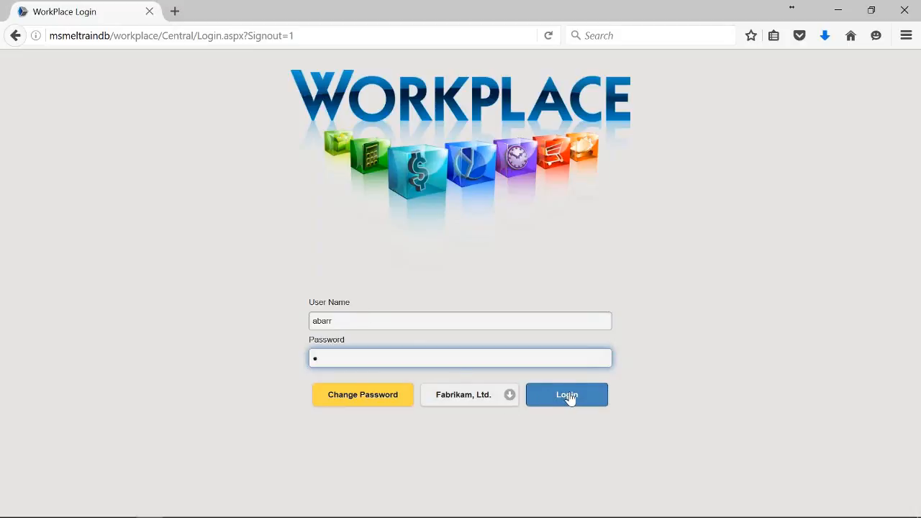
left_click(567, 397)
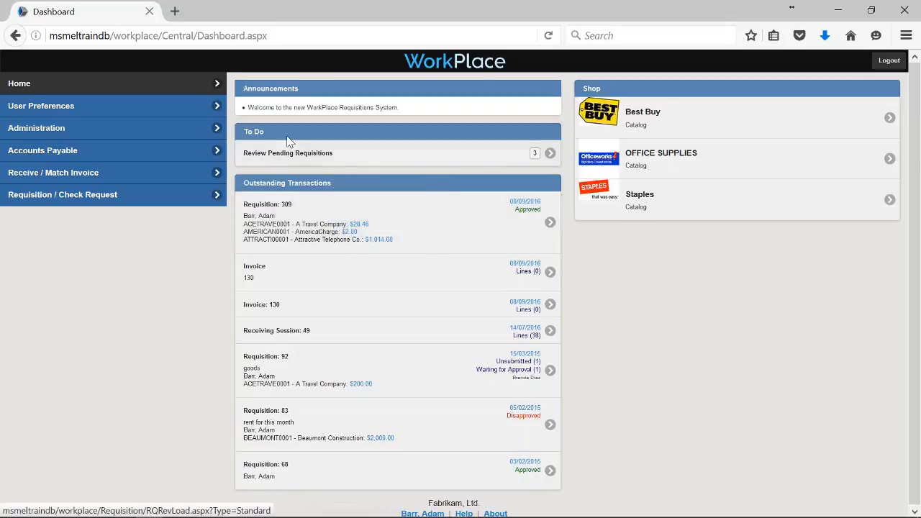
Open Review Pending Requisitions and load the pending requisitions into a review session.
left_click(283, 158)
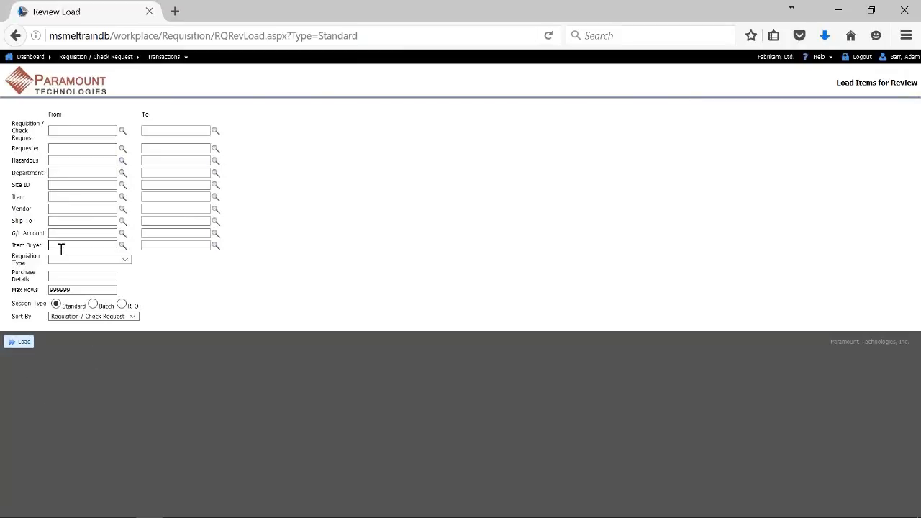
left_click(72, 131)
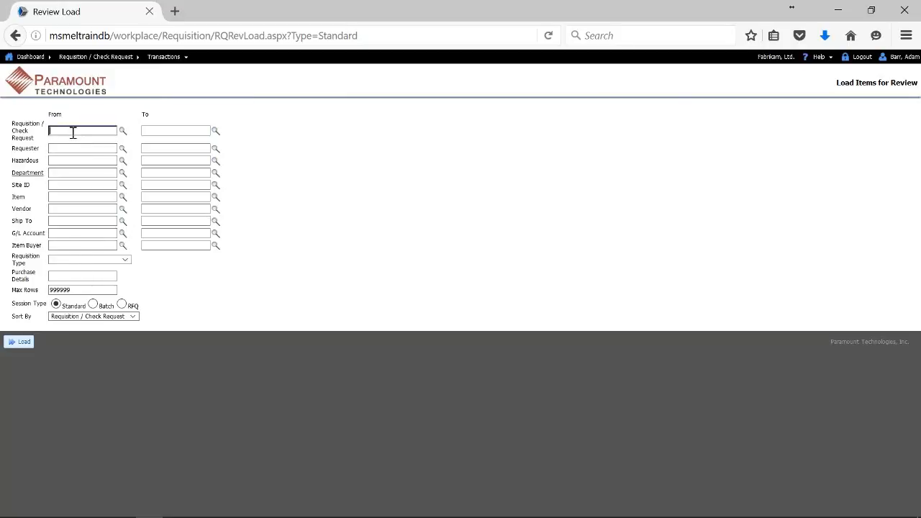
left_click(27, 343)
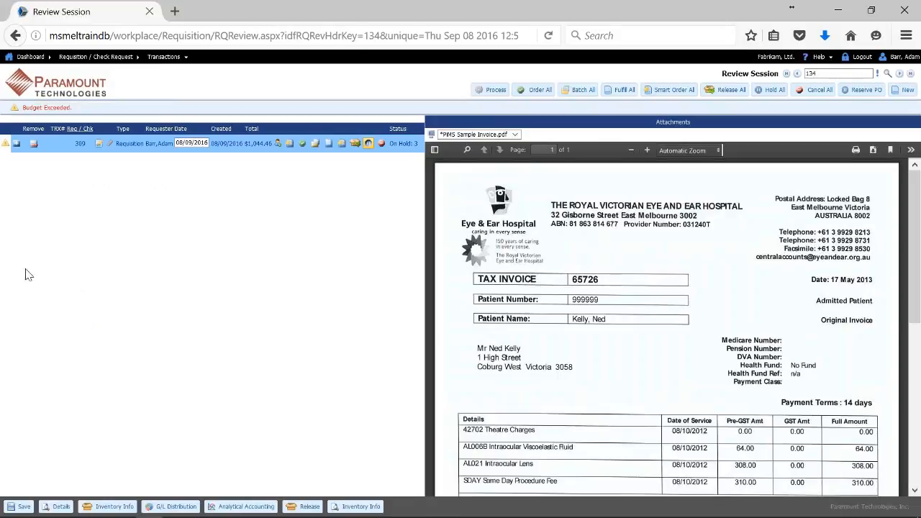
Inspect requisition 309's Green Phone, freight and Mousepad lines and check the Green Phone's inventory info.
left_click(15, 146)
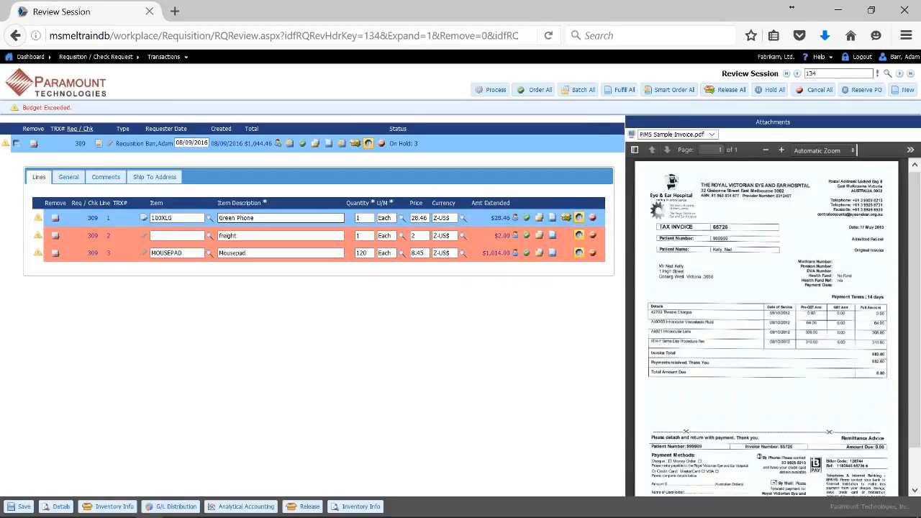
left_click(249, 219)
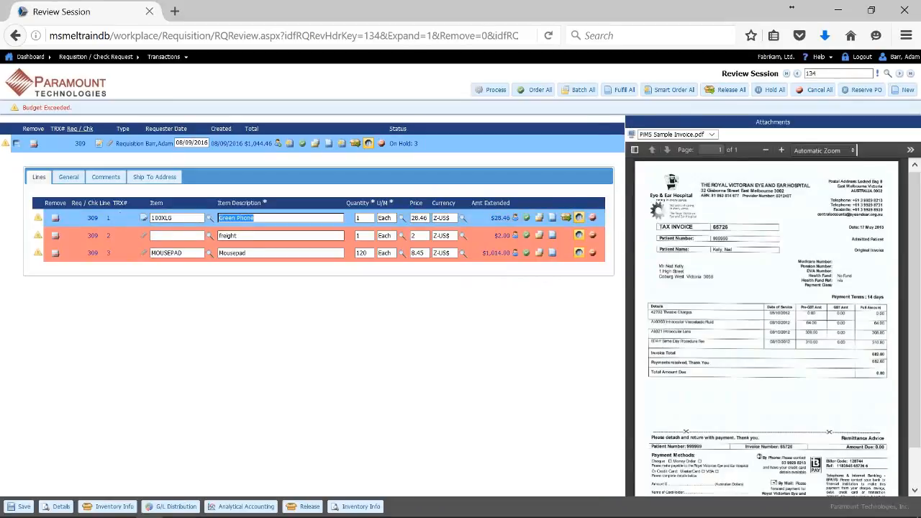
left_click(252, 235)
left_click(252, 252)
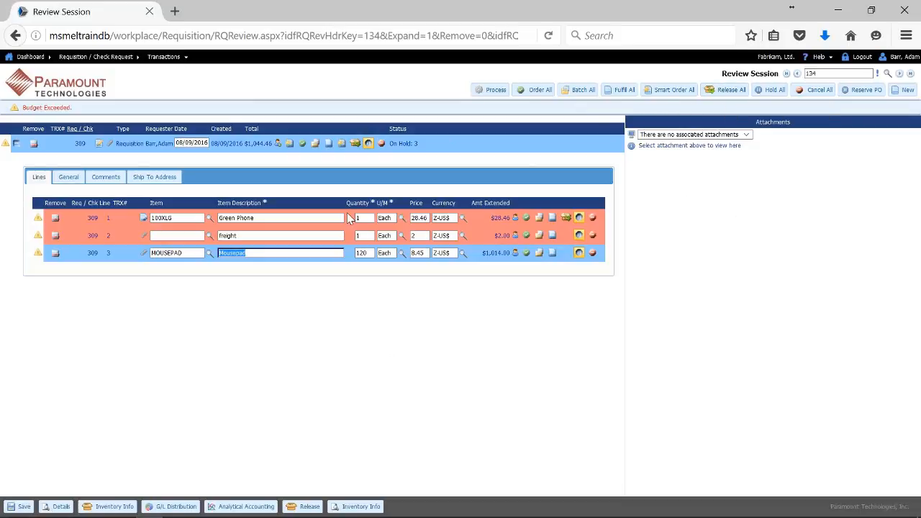
left_click(283, 220)
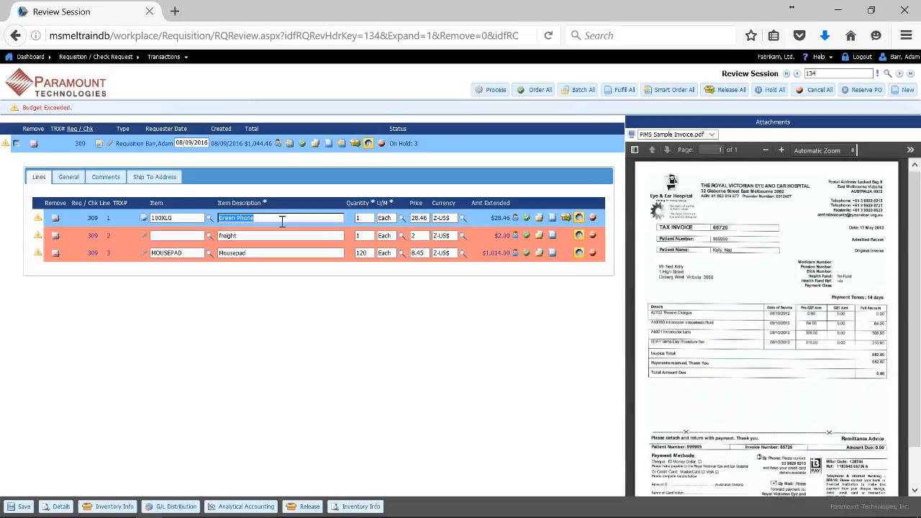
left_click(115, 507)
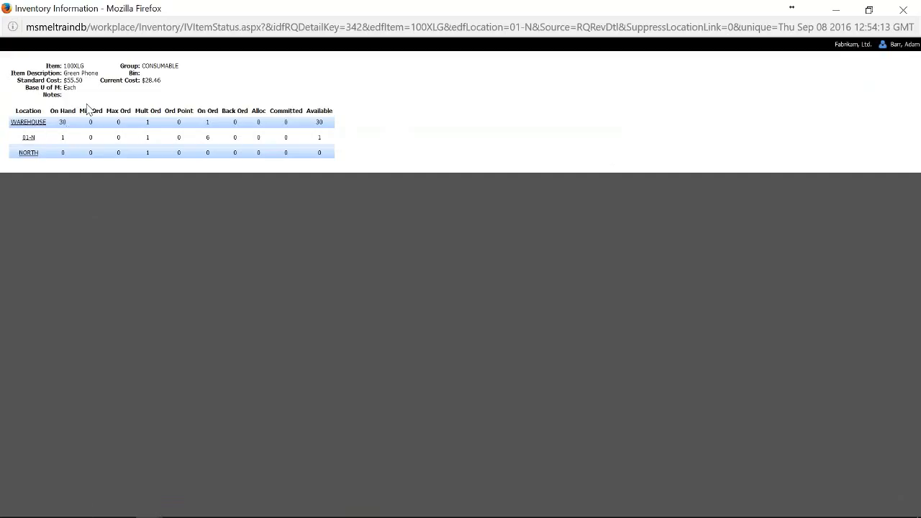
left_click(902, 14)
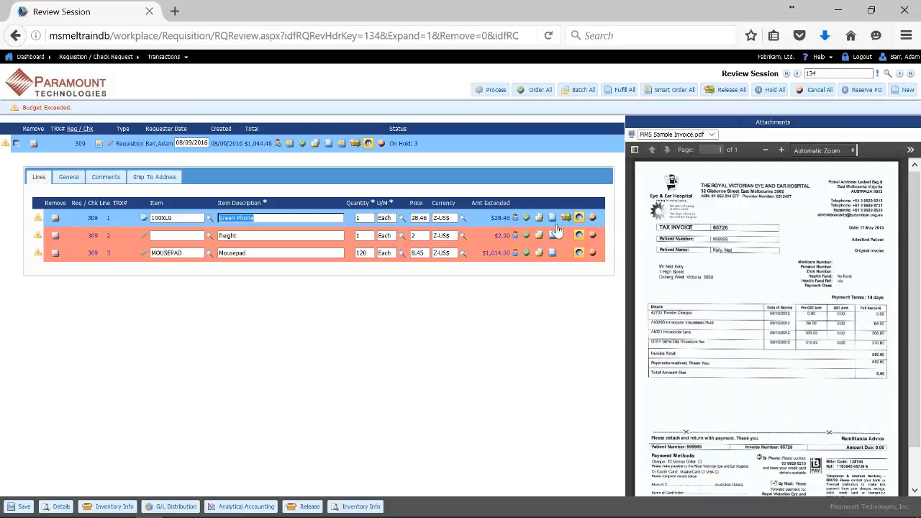
Mark all requisition 309 lines to order and process them into PO2226, PO2227 and PO2228.
left_click(534, 91)
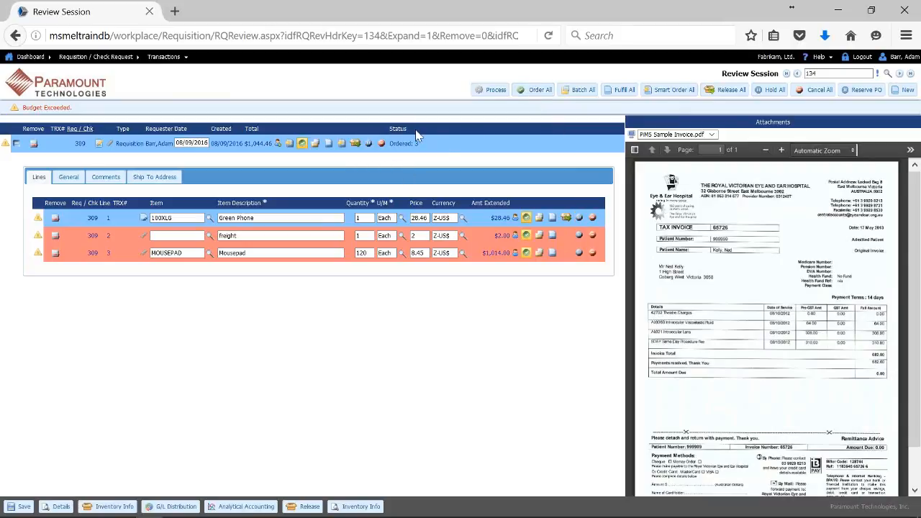
left_click(495, 90)
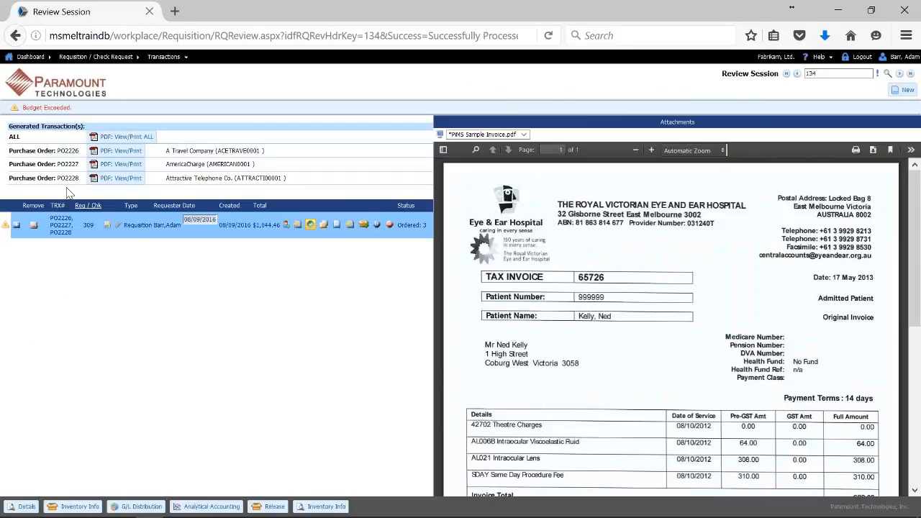
mouse_move(216, 517)
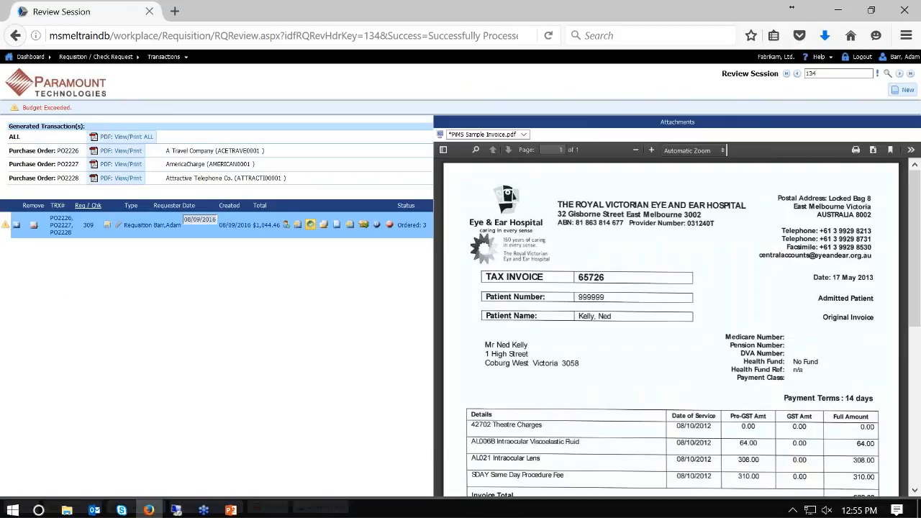
Switch to Dynamics GP and browse the new purchase orders PO2228, PO2227 and PO2226.
left_click(177, 507)
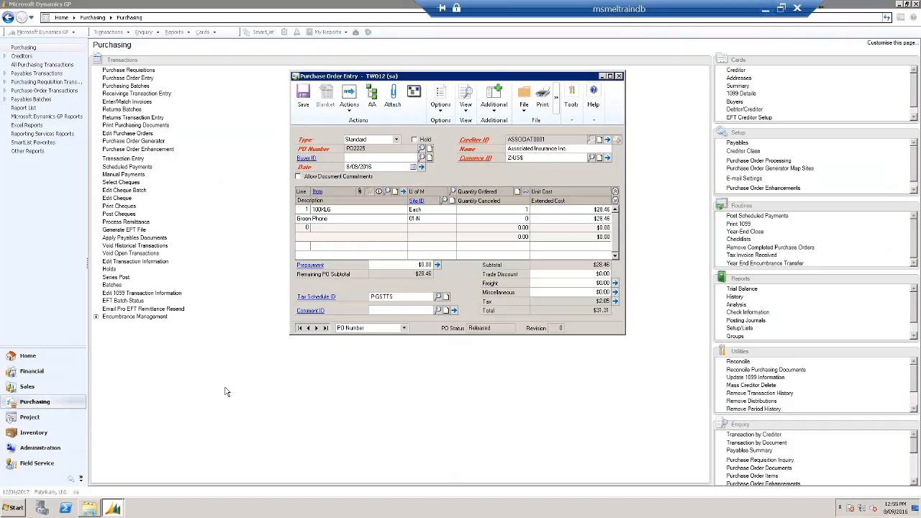
left_click(317, 328)
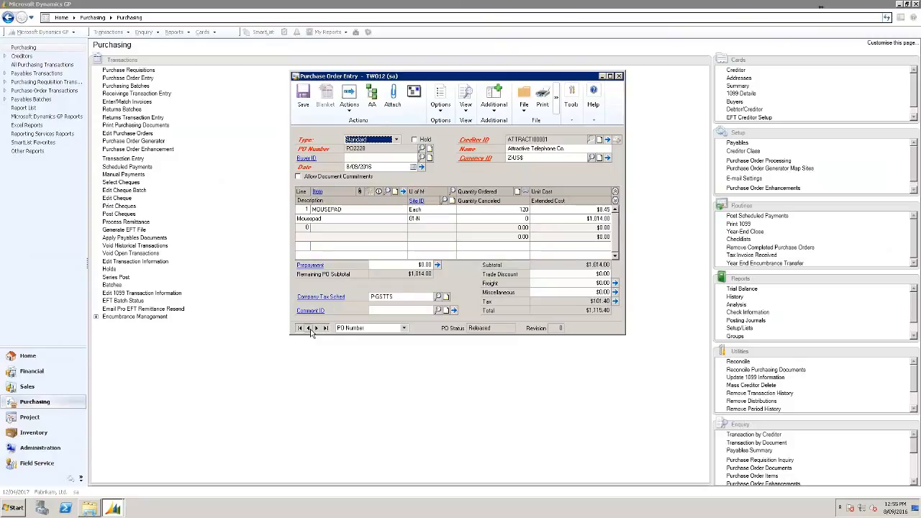
left_click(309, 328)
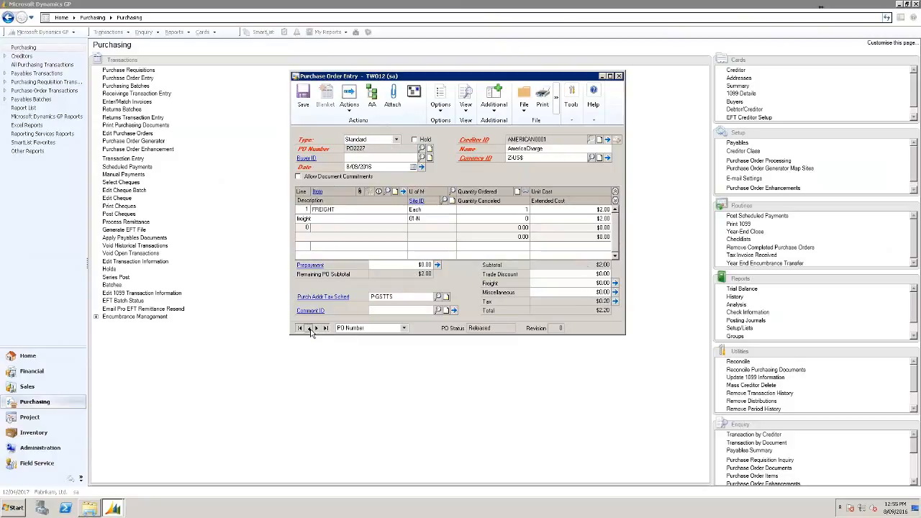
left_click(309, 328)
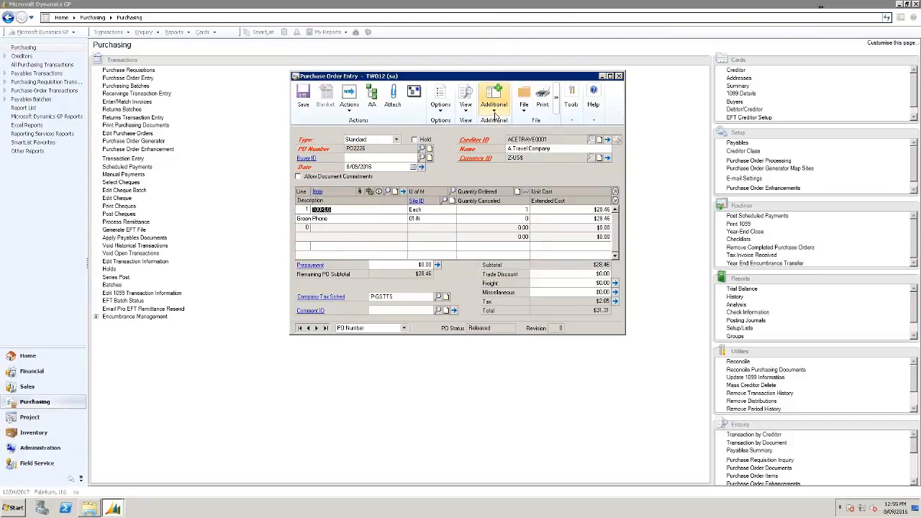
Check the item detail, requester and comment of PO2226's Green Phone line.
left_click(404, 192)
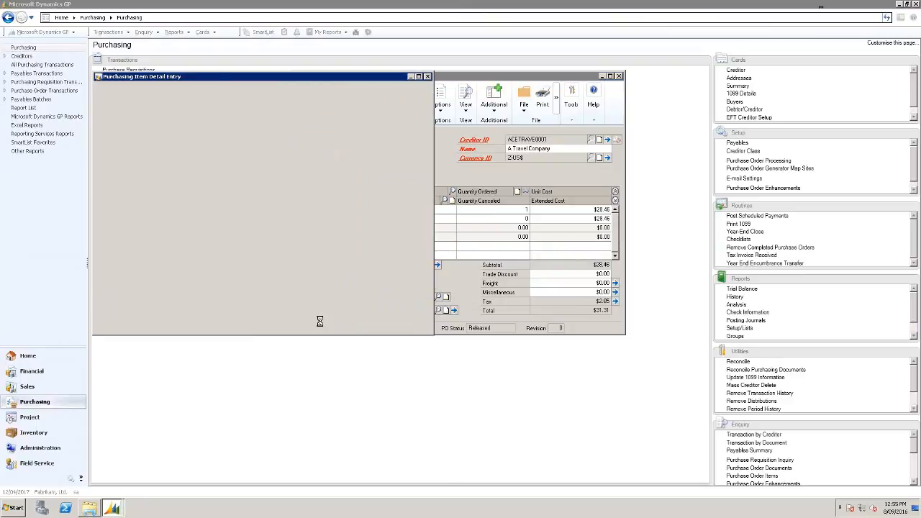
left_click(171, 302)
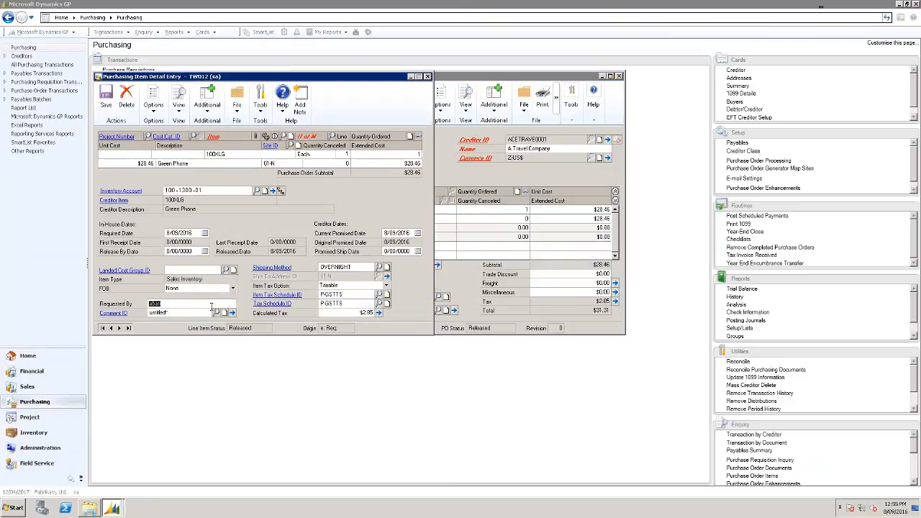
left_click(232, 312)
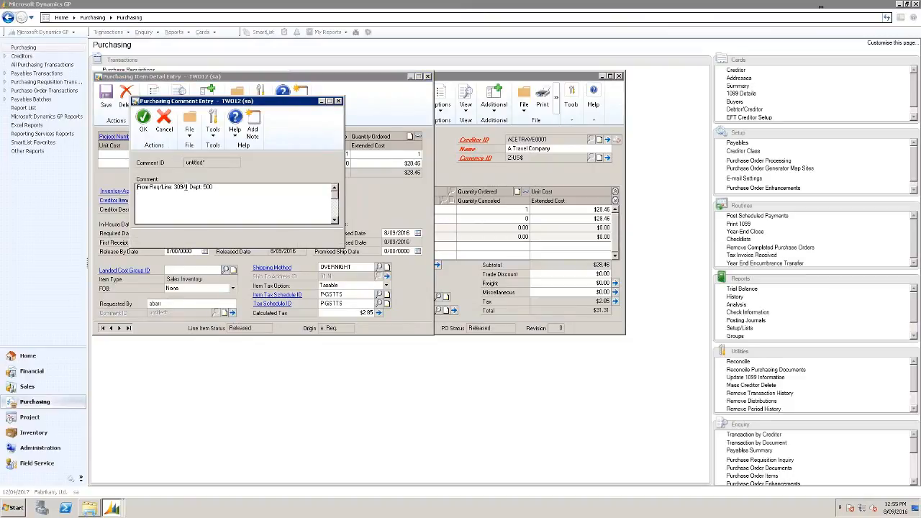
left_click(340, 101)
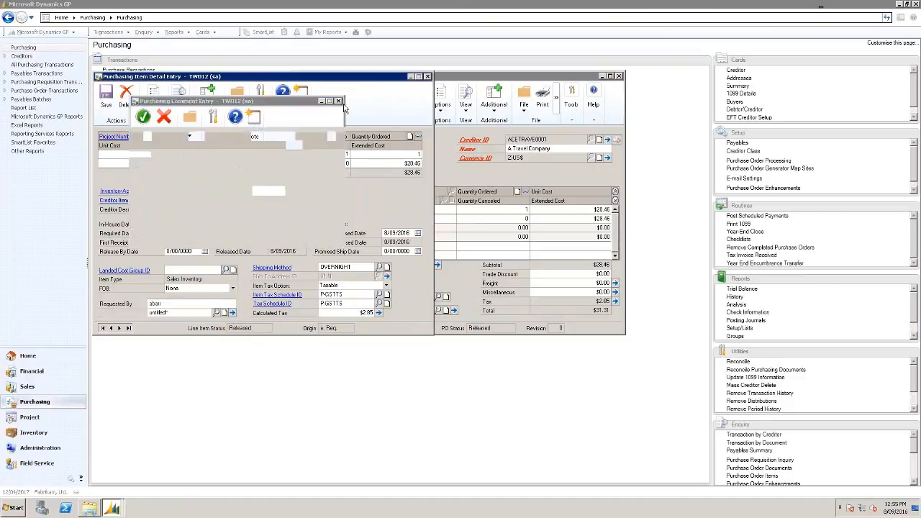
left_click(428, 77)
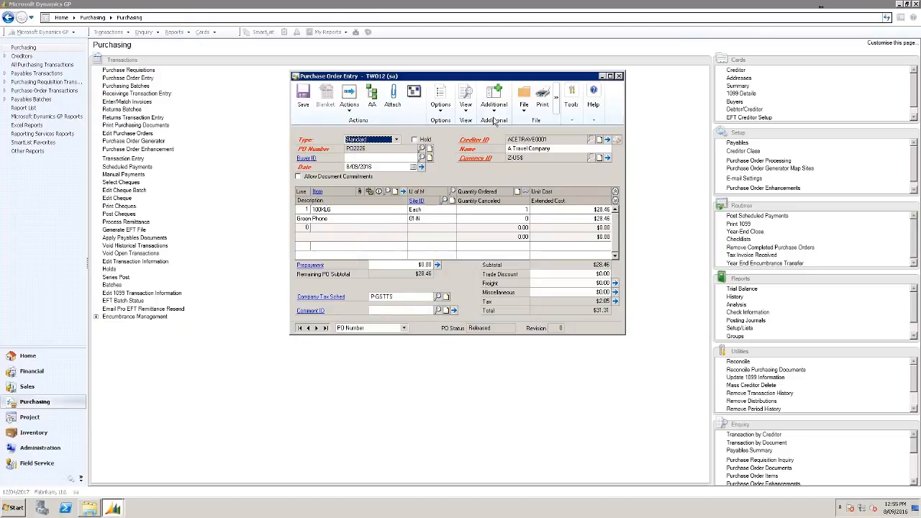
left_click(497, 111)
View PO2226's attached WorkPlace documents and related requisition 309, then close the purchase order.
left_click(507, 146)
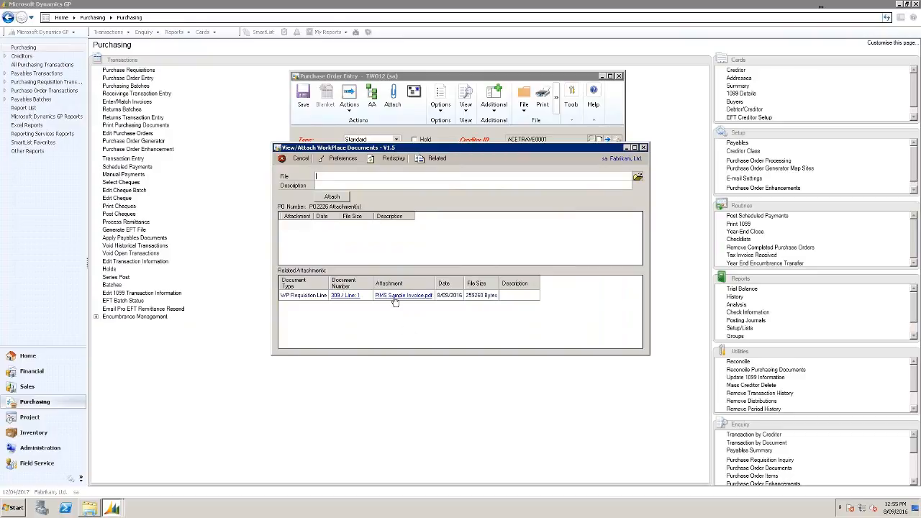
left_click(435, 159)
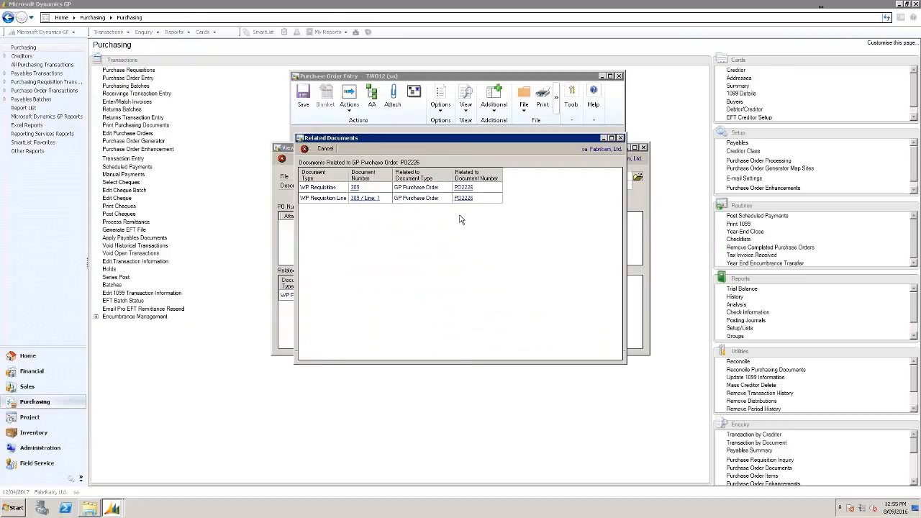
left_click(621, 138)
left_click(644, 148)
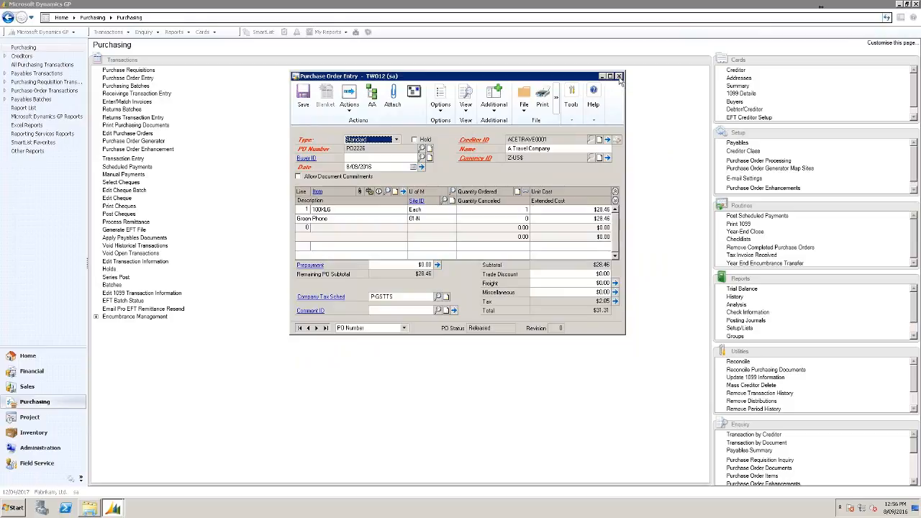
left_click(618, 76)
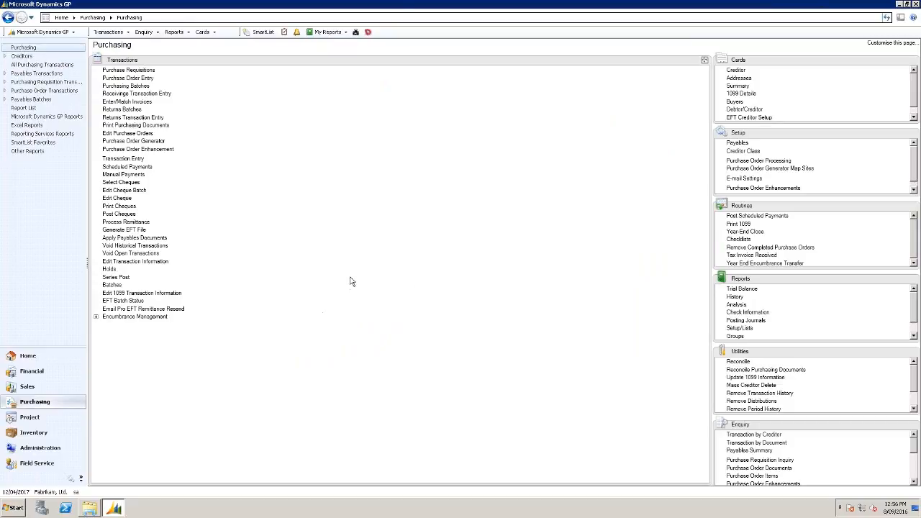
Leave the remote GP session and go to WorkPlace's Receive / Match Invoice area from the Dashboard.
mouse_move(465, 4)
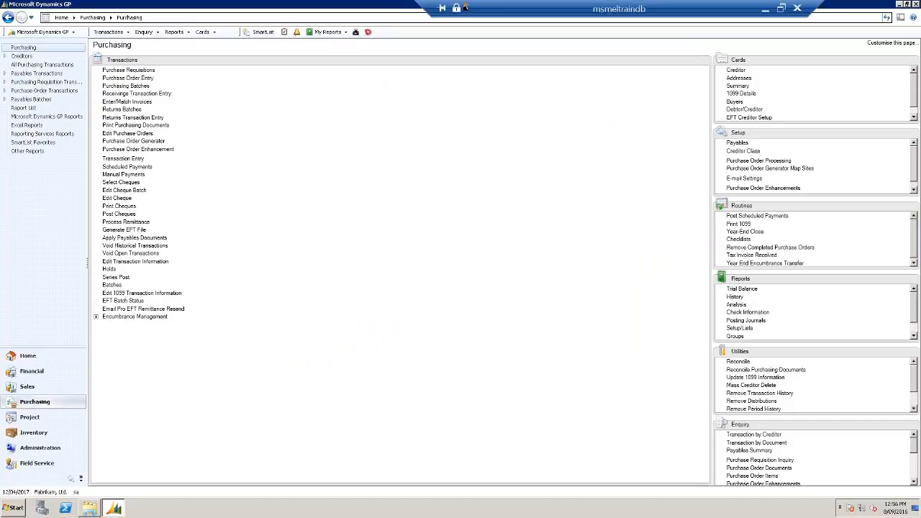
left_click(766, 10)
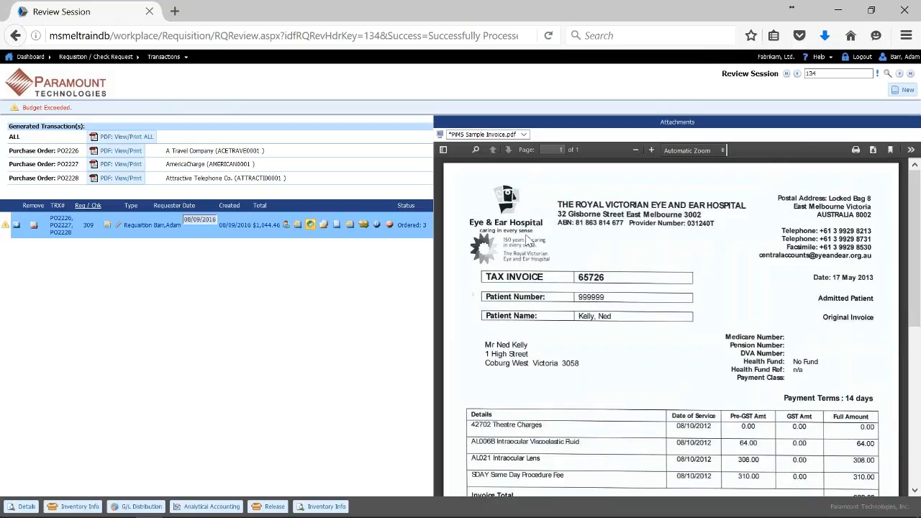
left_click(67, 88)
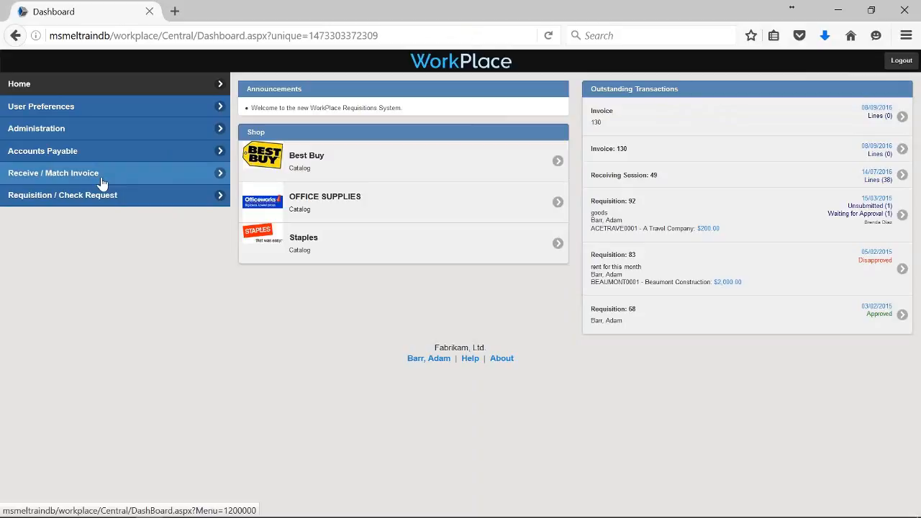
left_click(101, 180)
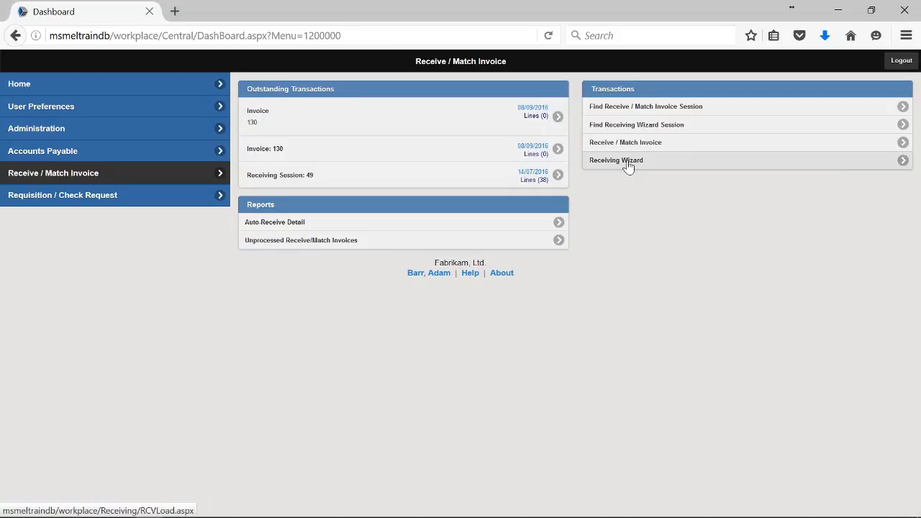
left_click(627, 165)
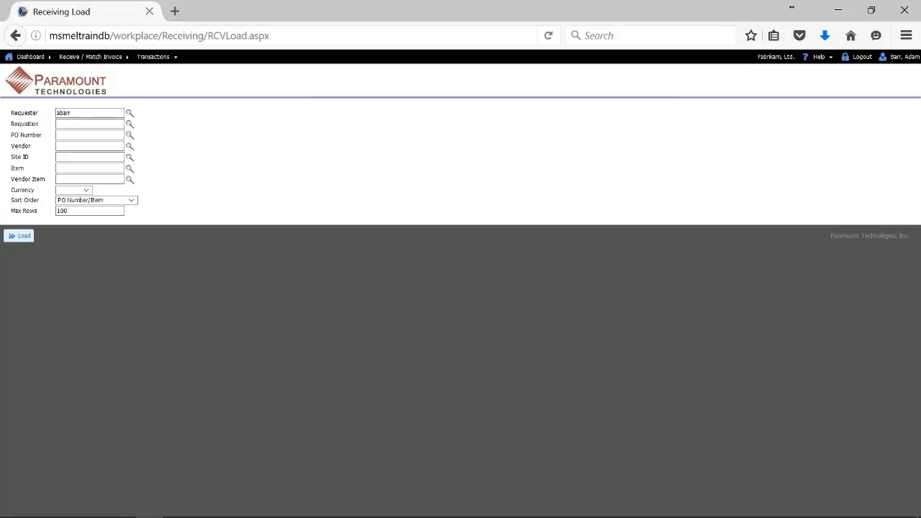
Filter the receiving load on requisition 309 and load its purchase order lines.
left_click(91, 125)
left_click(86, 136)
left_click(84, 145)
left_click(83, 126)
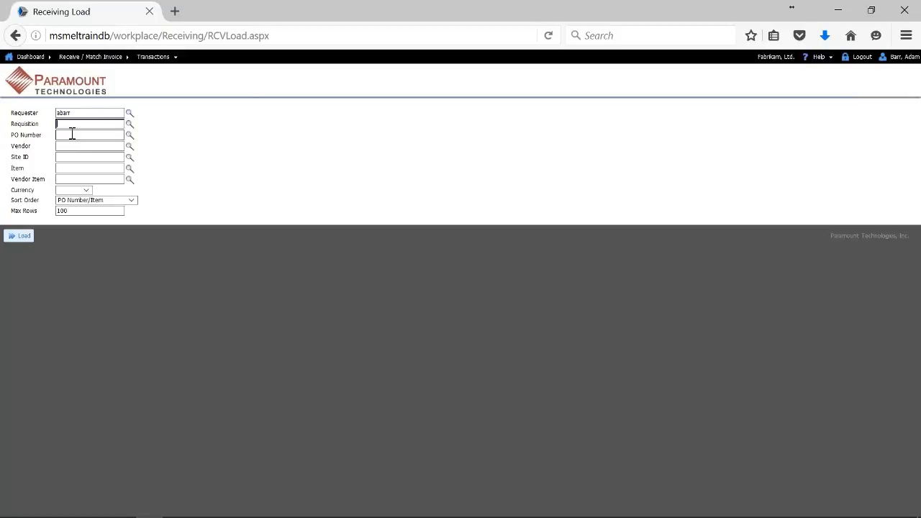
type("309")
left_click(28, 237)
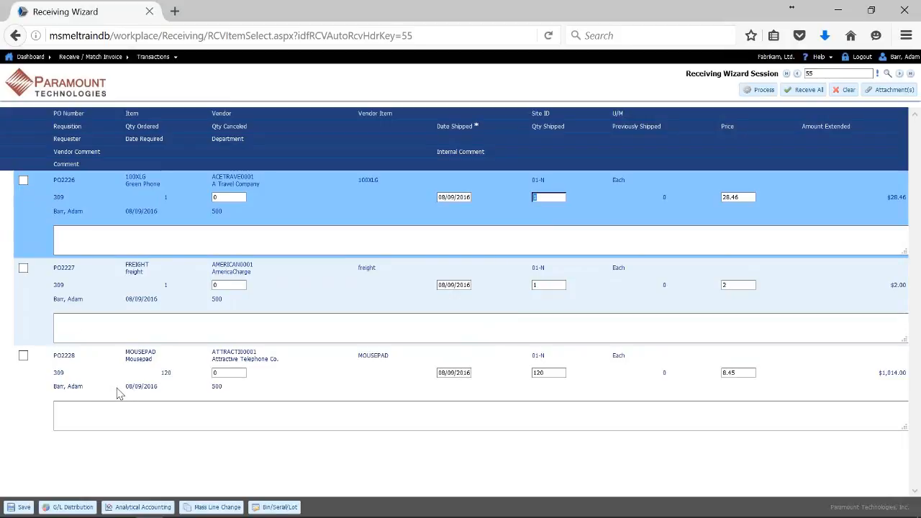
Tick the PO2227 and PO2228 lines, keep 120 shipped on PO2228, and process the $1,016.00 receiving.
left_click(23, 269)
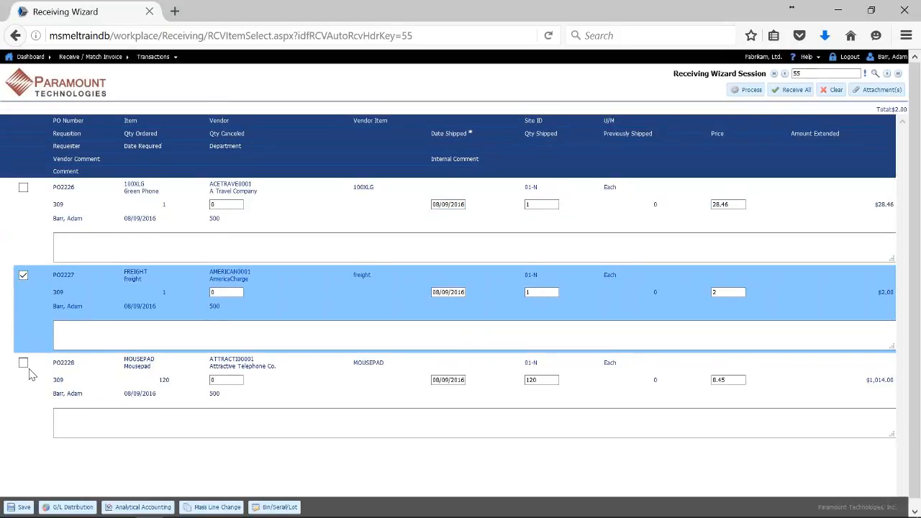
left_click(23, 364)
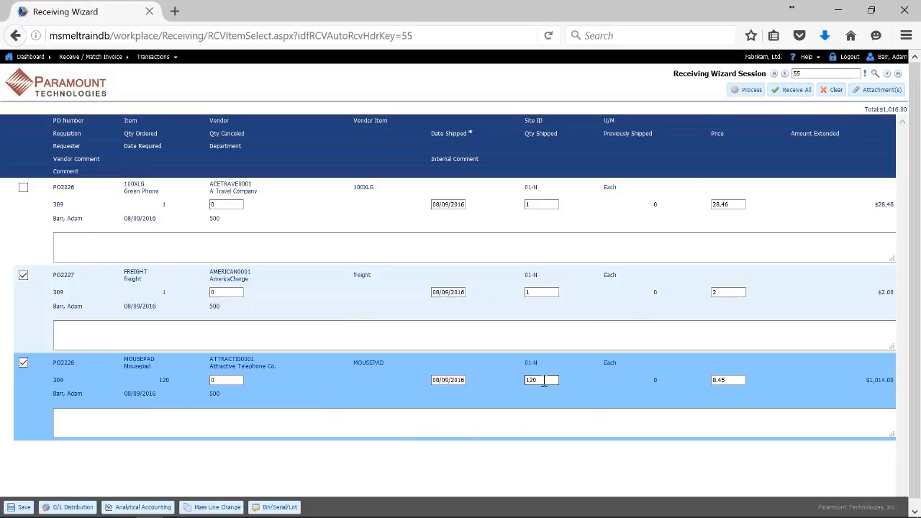
double_click(544, 381)
type("10")
key("BackSpace")
key("BackSpace")
type("120")
double_click(719, 379)
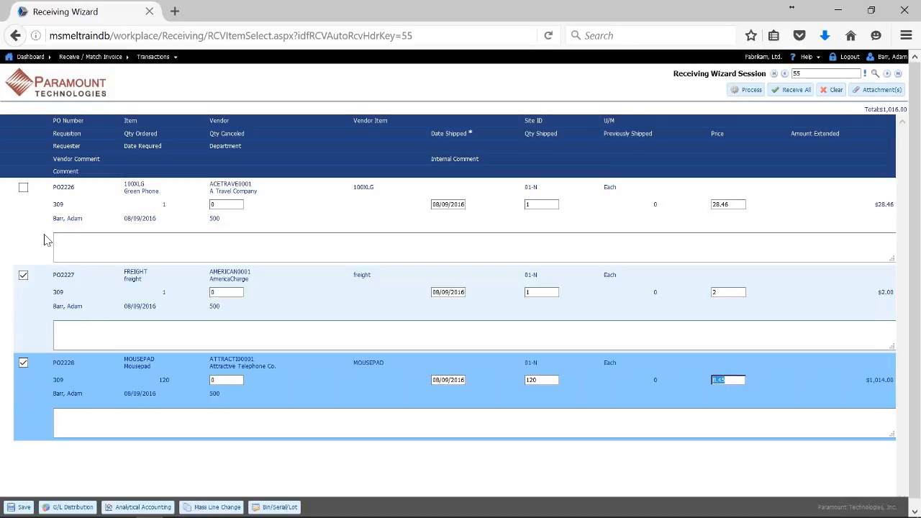
left_click(743, 95)
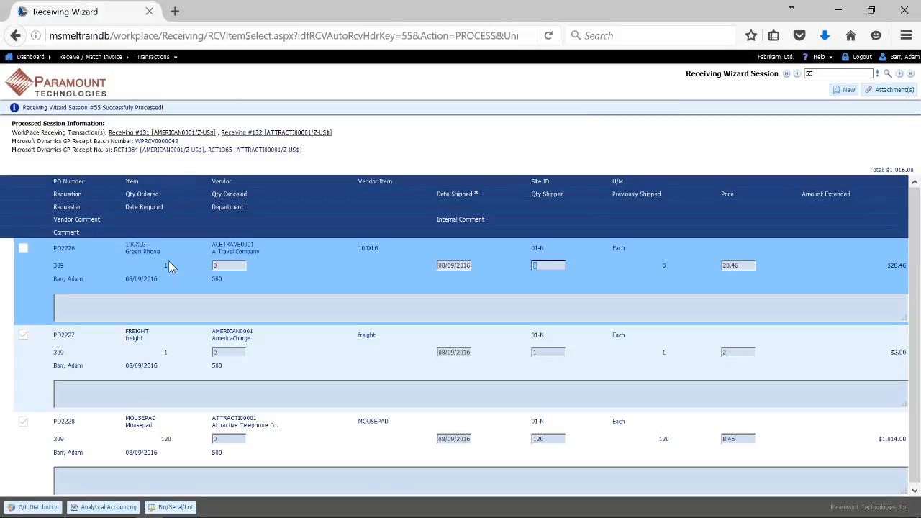
After receiving session 55 finishes processing, switch back to the remote Dynamics GP session.
mouse_move(184, 512)
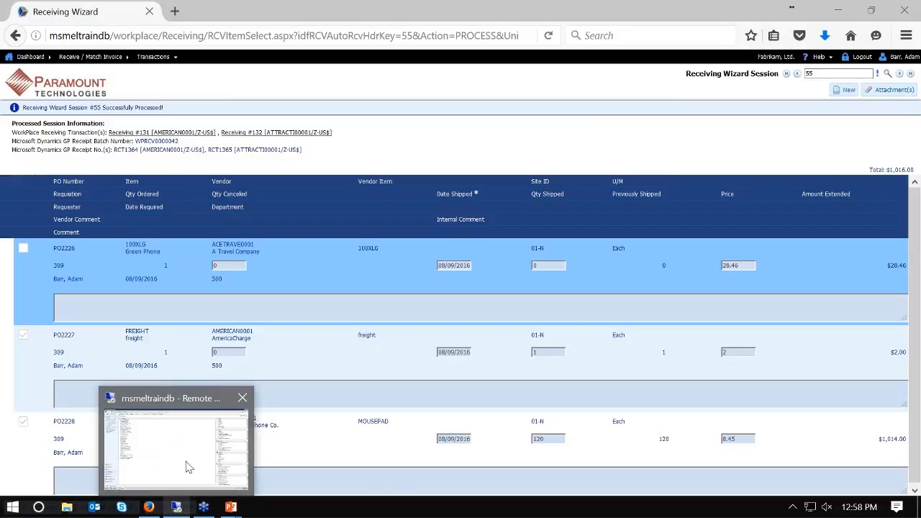
left_click(185, 467)
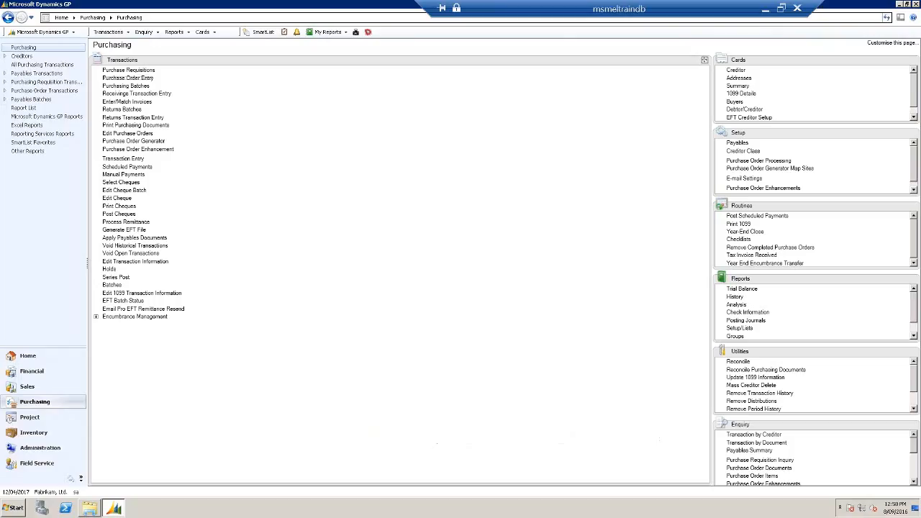
Load purchasing batch WPRCV0000042 in Purchasing Batch Entry.
left_click(141, 87)
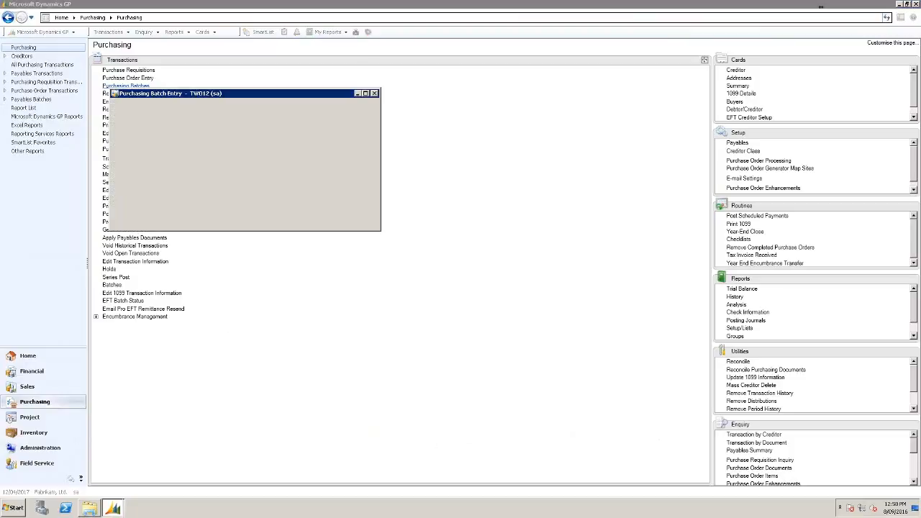
left_click(232, 154)
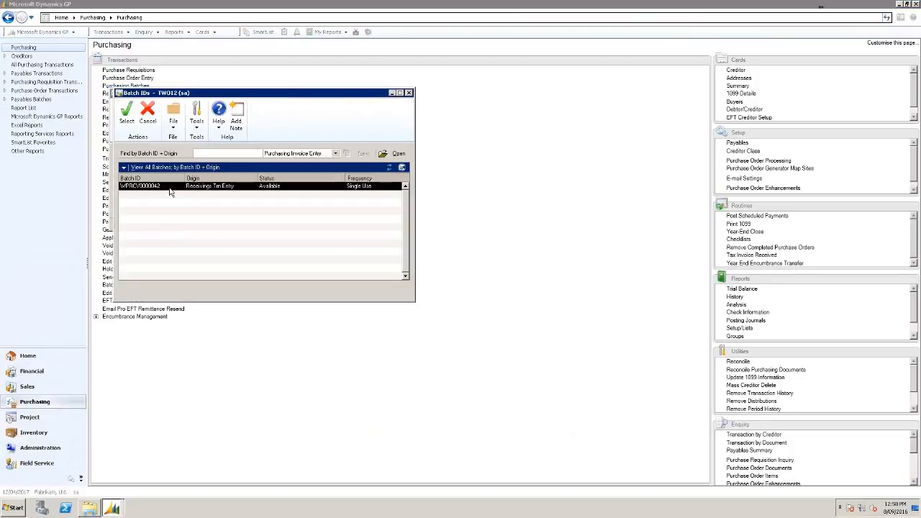
double_click(169, 191)
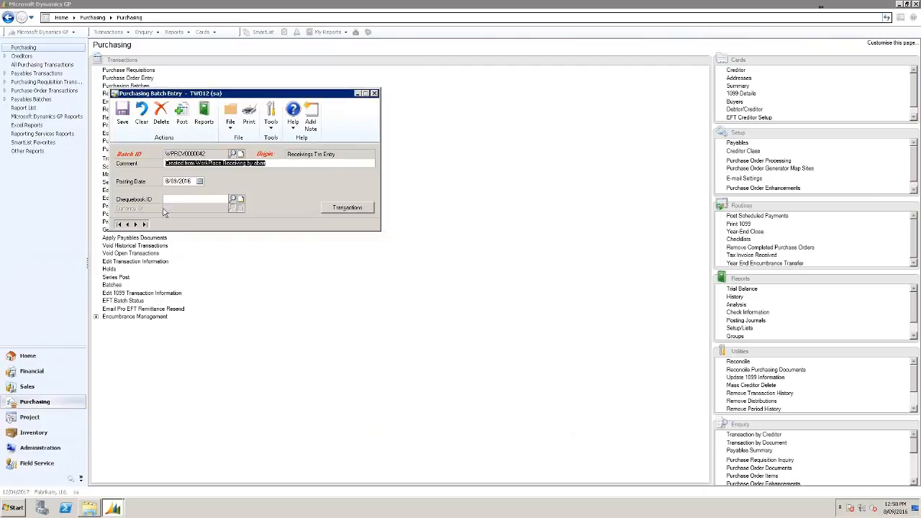
Browse the batch's receipts to RCT1365 and select its 120 MOUSEPAD line from PO2228.
left_click(357, 210)
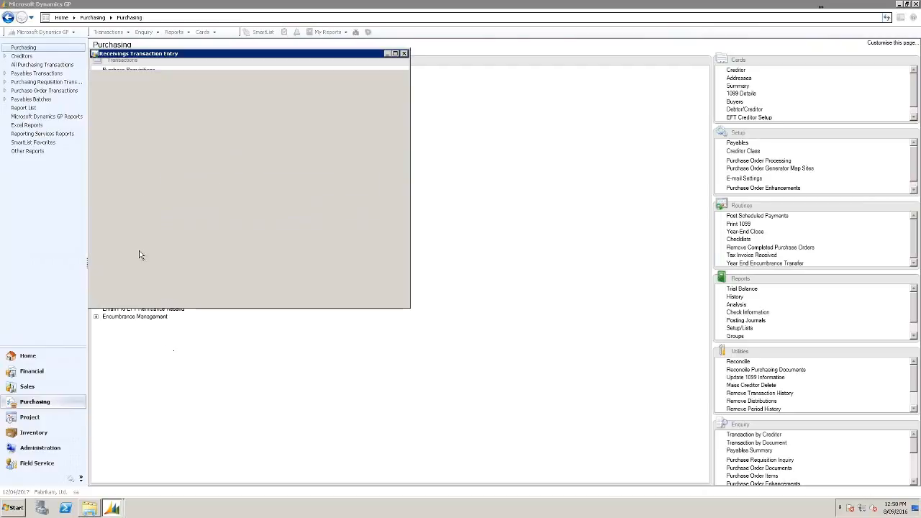
left_click(124, 333)
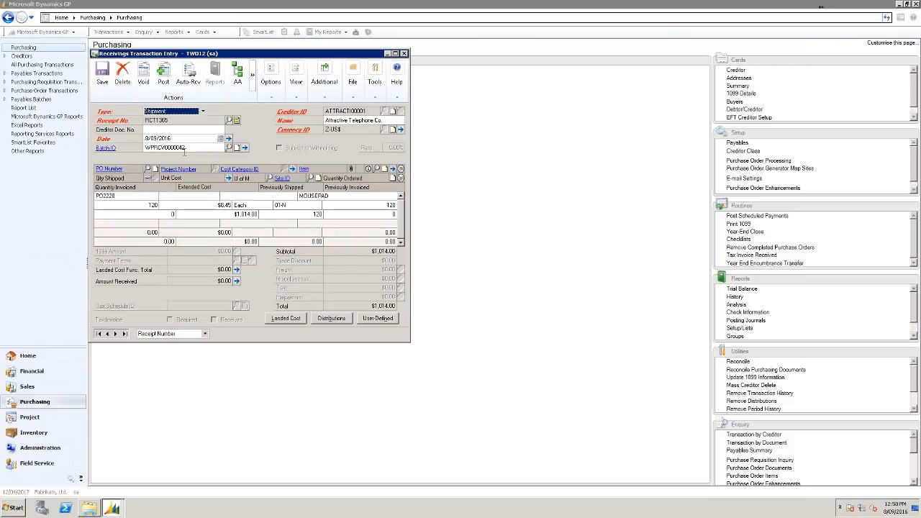
left_click(124, 196)
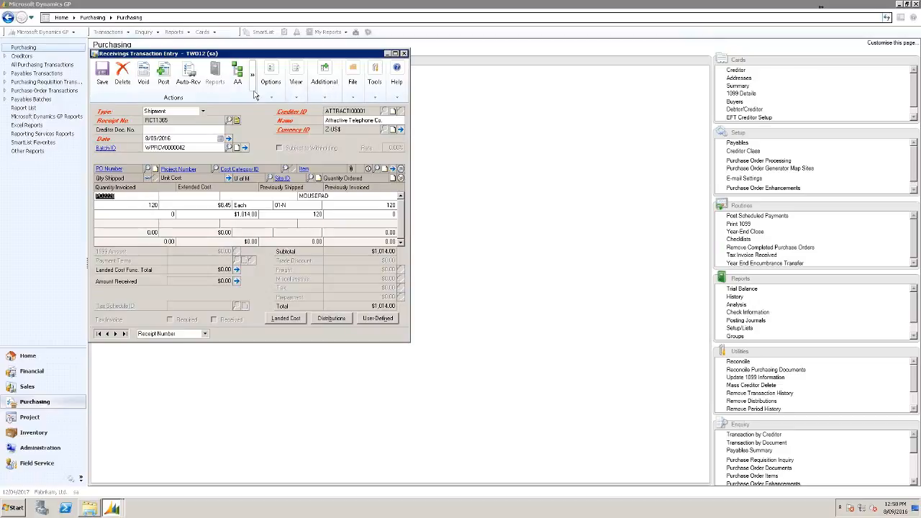
left_click(327, 100)
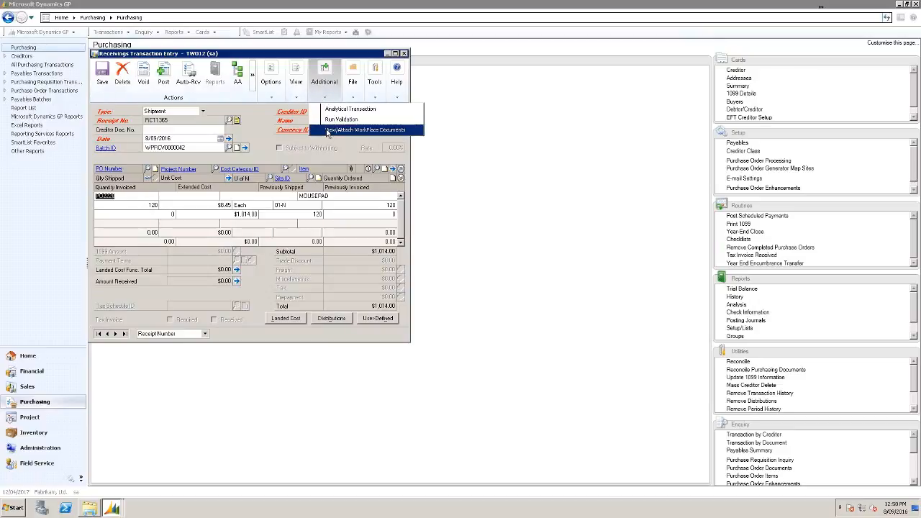
View receipt RCT1365's related WorkPlace documents, then close the documents window and the receipt.
left_click(327, 131)
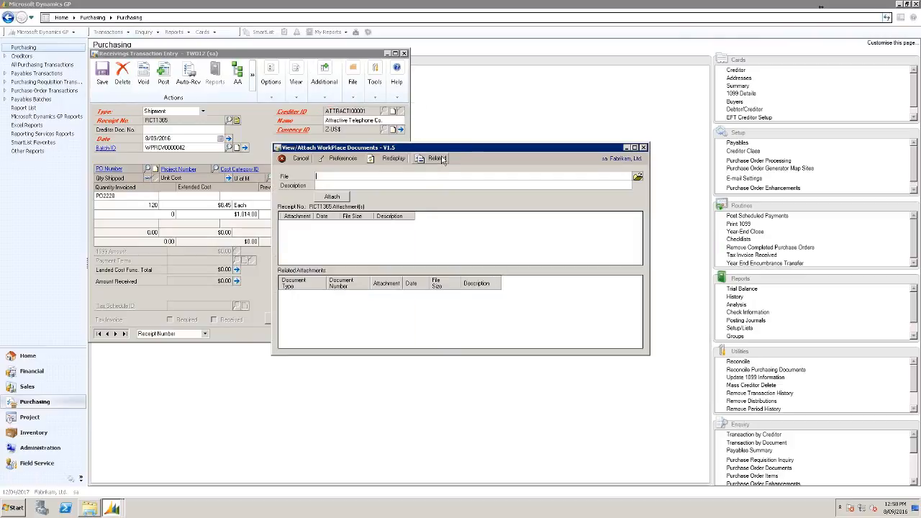
left_click(436, 158)
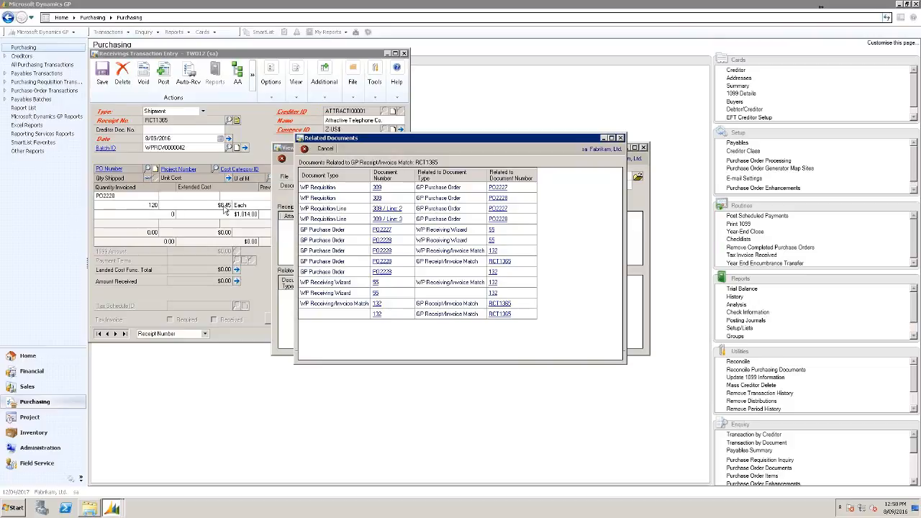
left_click(620, 138)
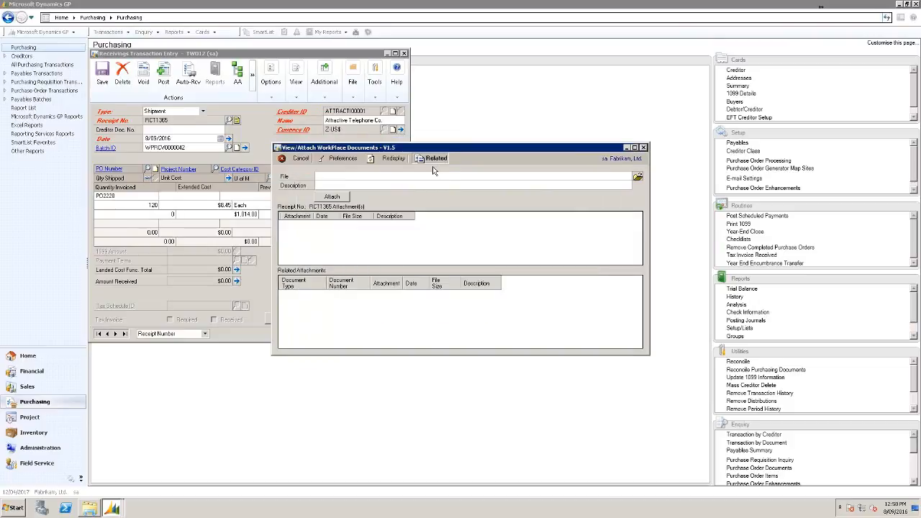
left_click(435, 158)
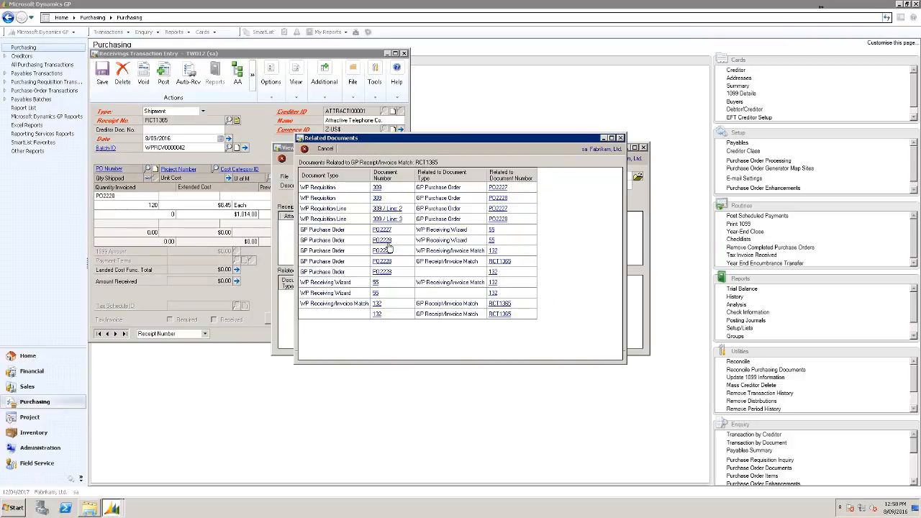
left_click(620, 138)
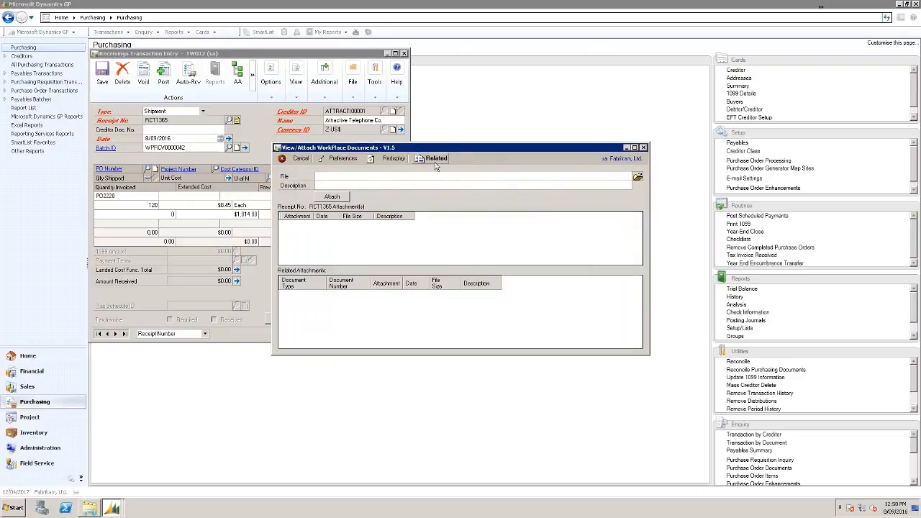
left_click(435, 160)
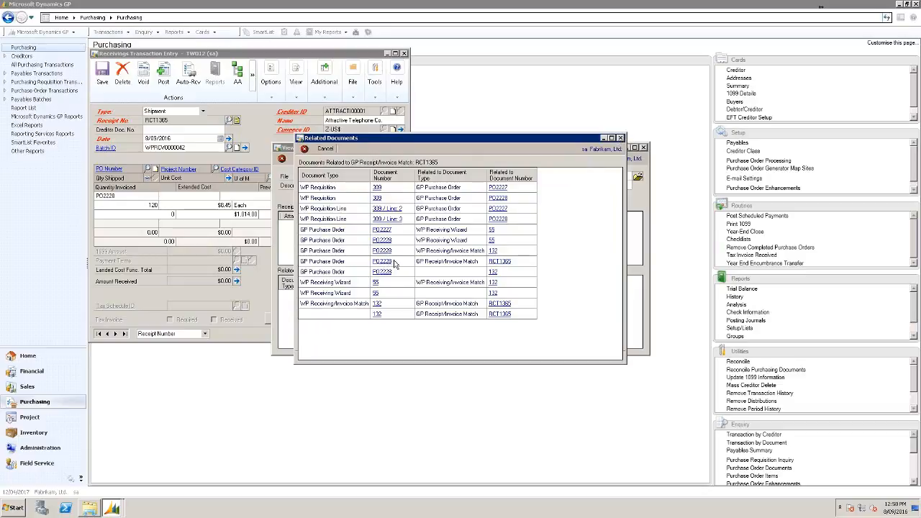
left_click(620, 137)
left_click(643, 148)
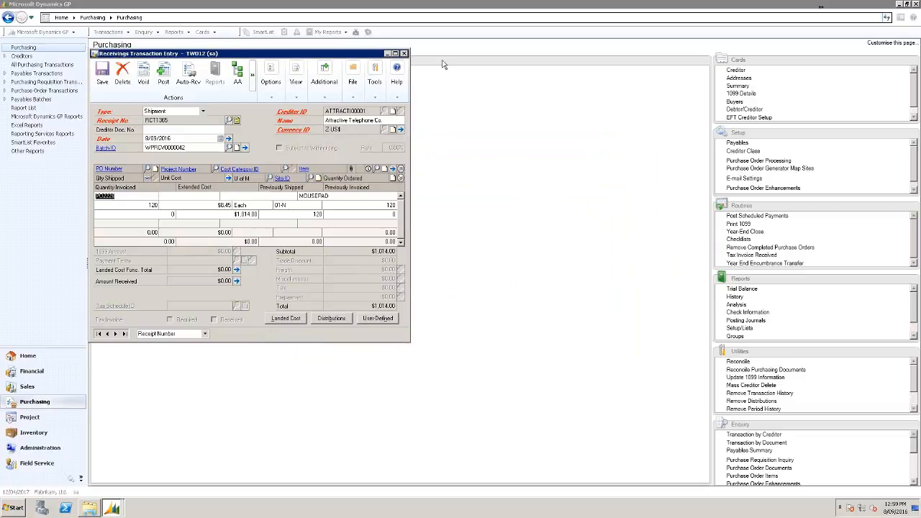
left_click(405, 53)
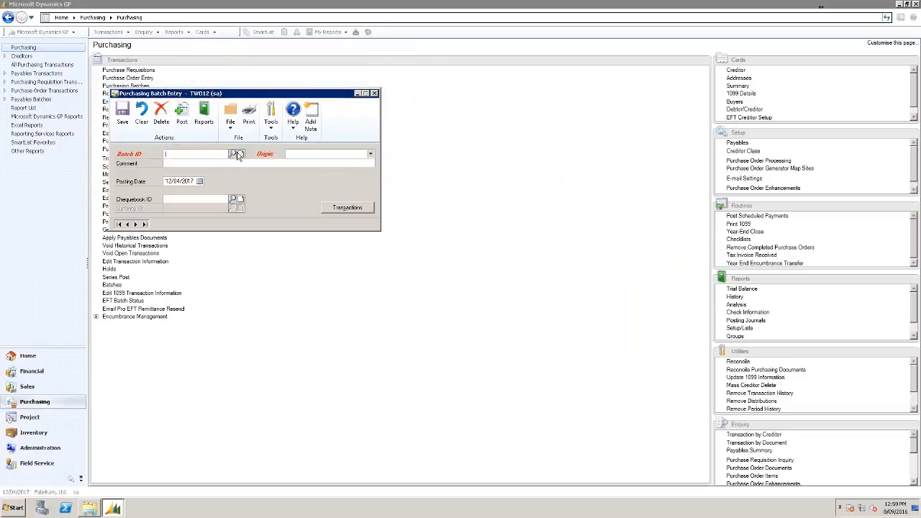
Reload batch WPRCV0000042 and briefly check its receiving transactions.
left_click(233, 155)
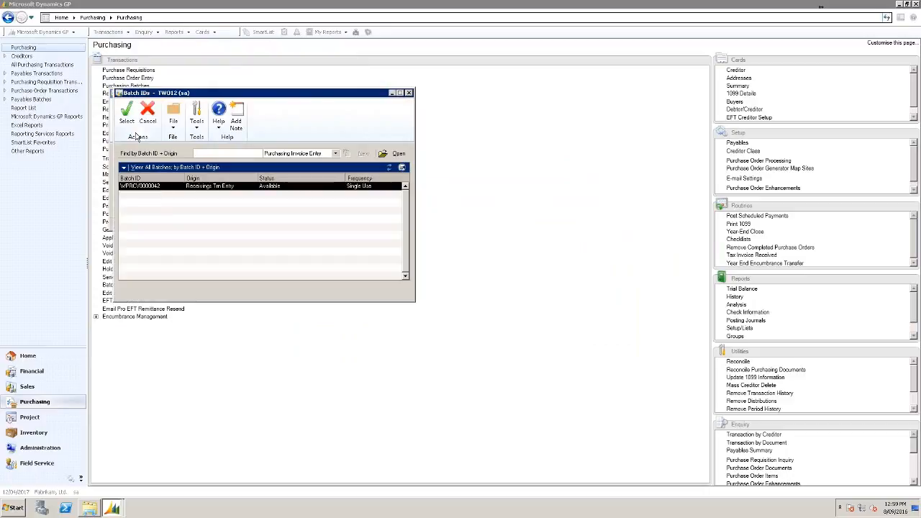
left_click(126, 115)
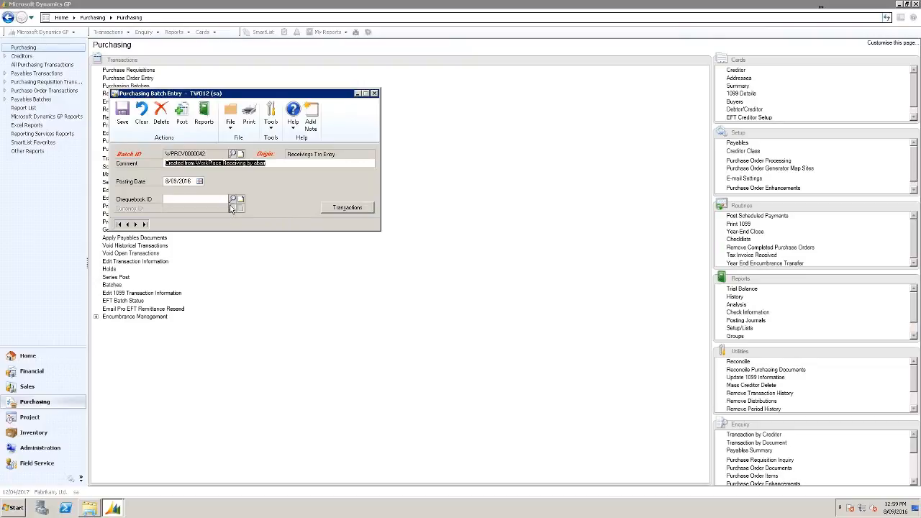
left_click(342, 210)
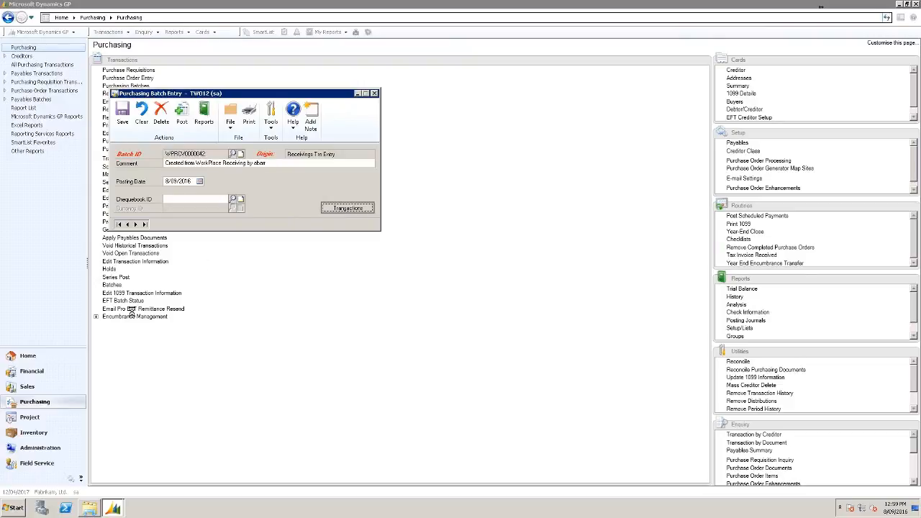
left_click(124, 334)
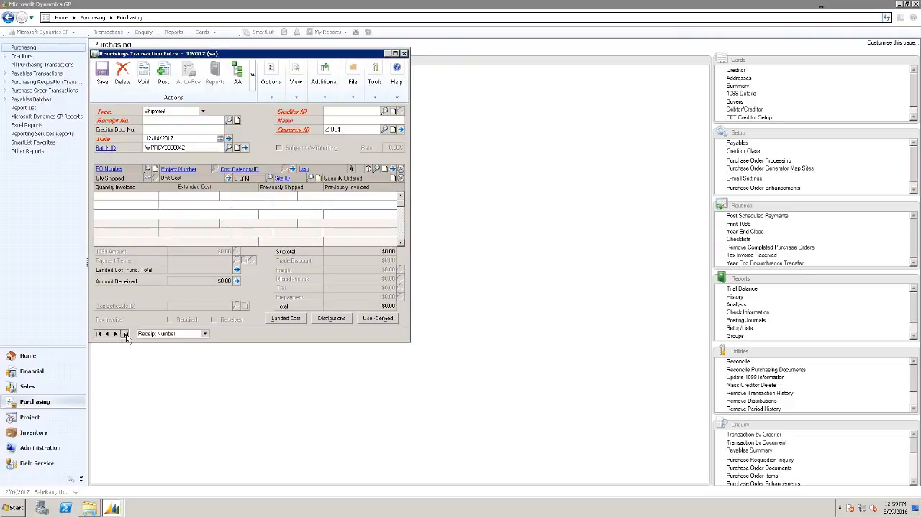
left_click(404, 53)
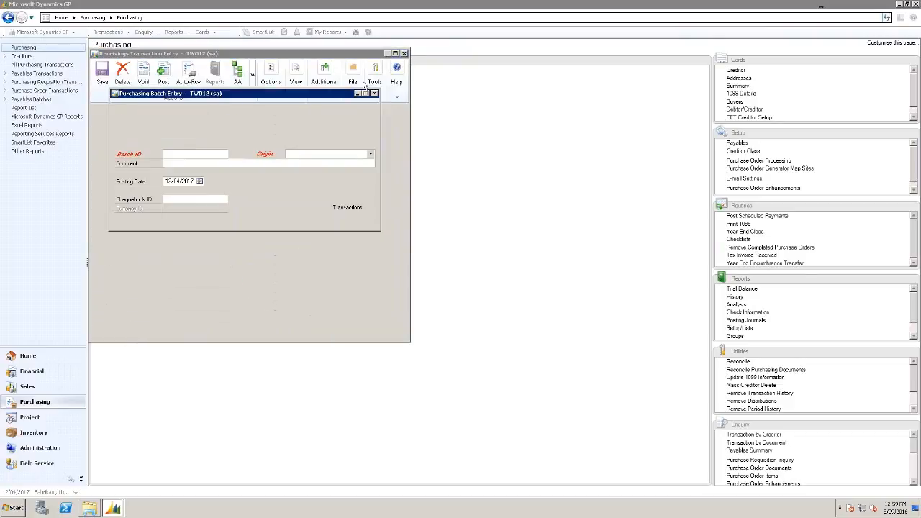
Post batch WPRCV0000042 with the default report destination, then close batch entry and leave the remote session.
left_click(235, 153)
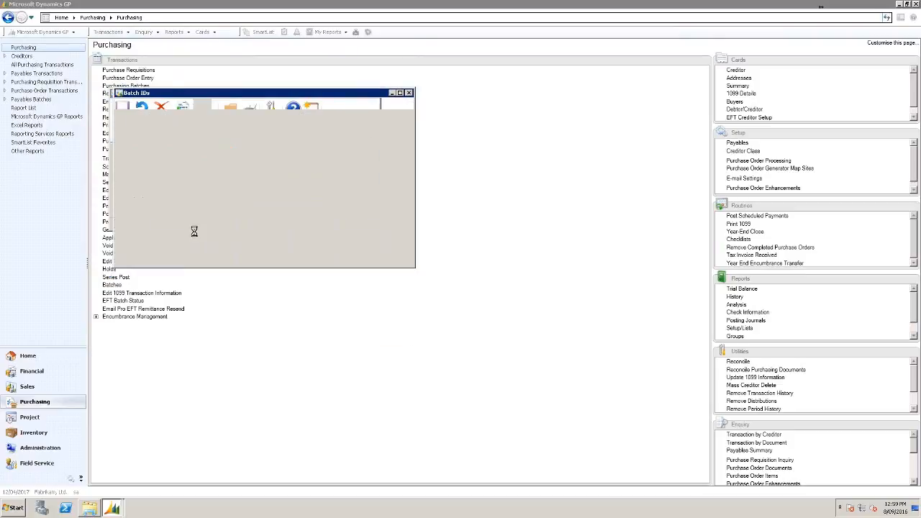
double_click(135, 186)
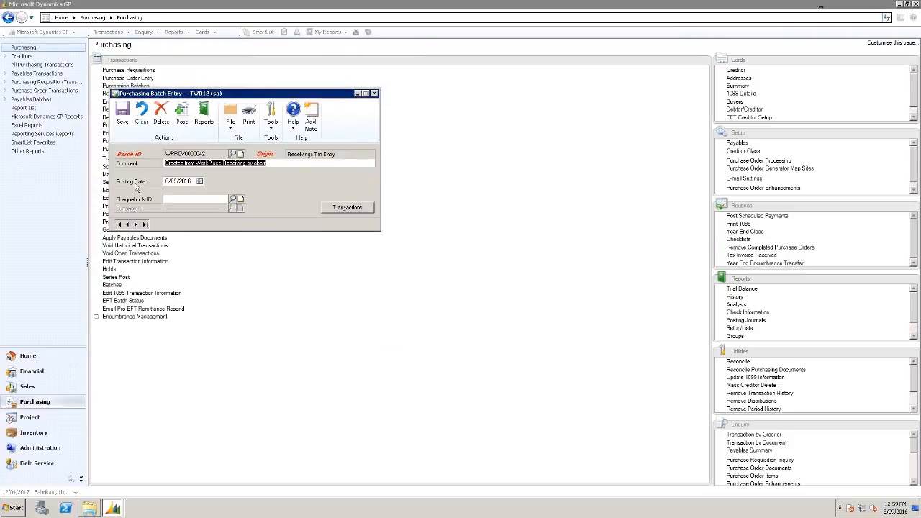
left_click(187, 120)
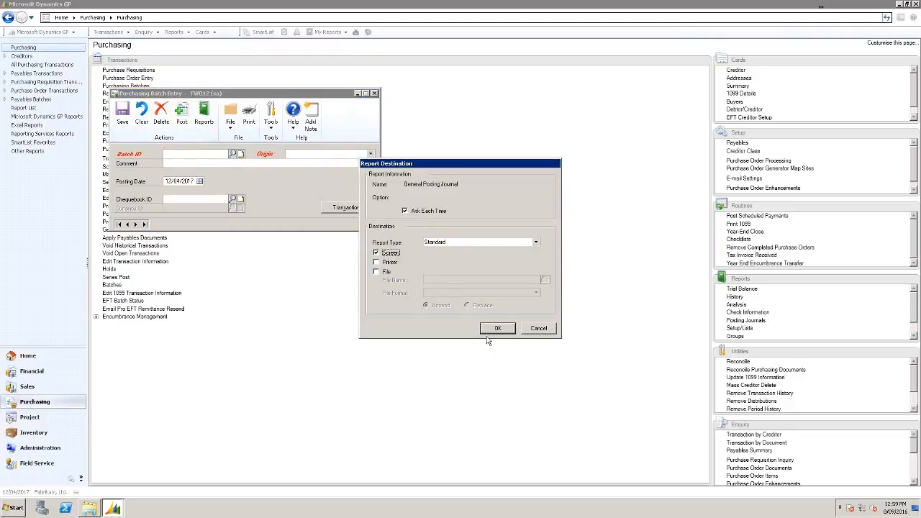
left_click(489, 331)
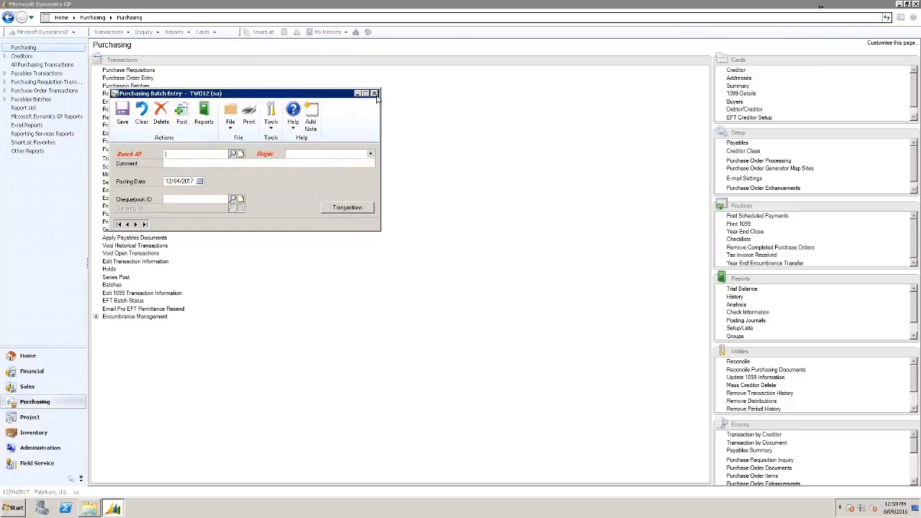
left_click(374, 94)
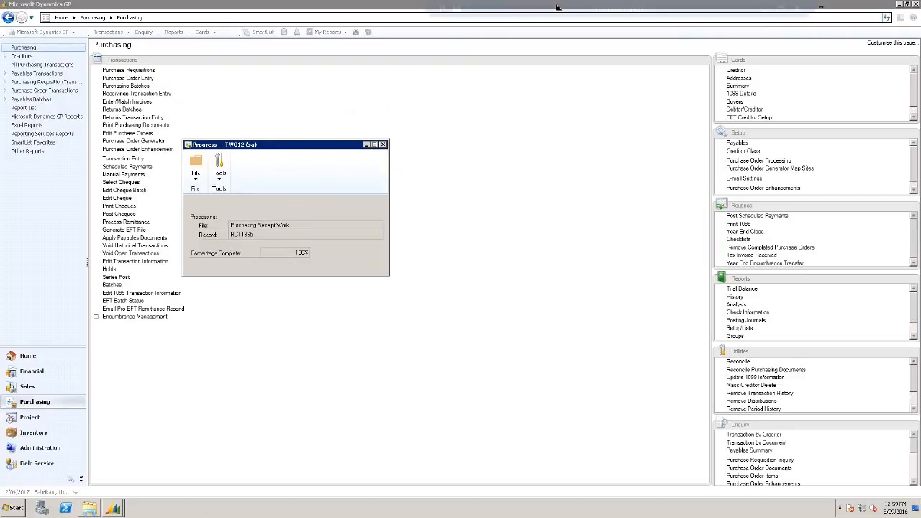
left_click(767, 7)
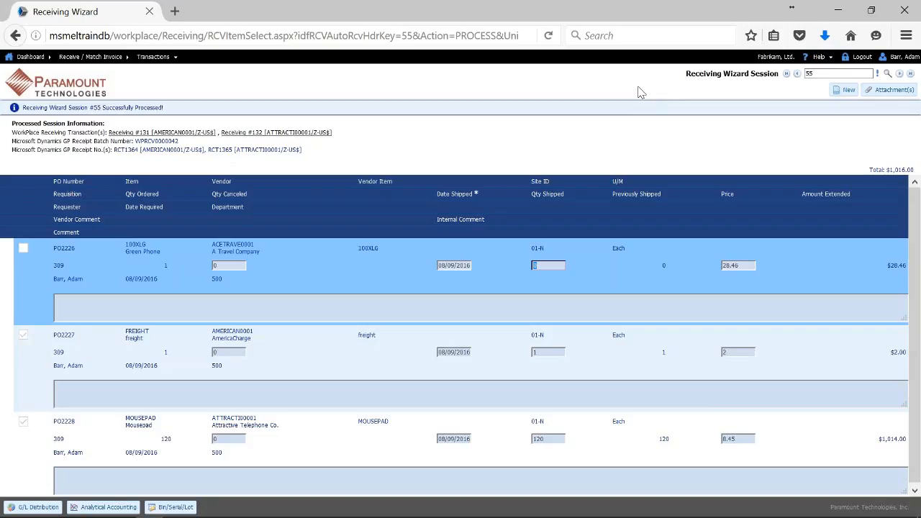
Return to the WorkPlace dashboard and open the Requisition / Check Request area.
left_click(57, 88)
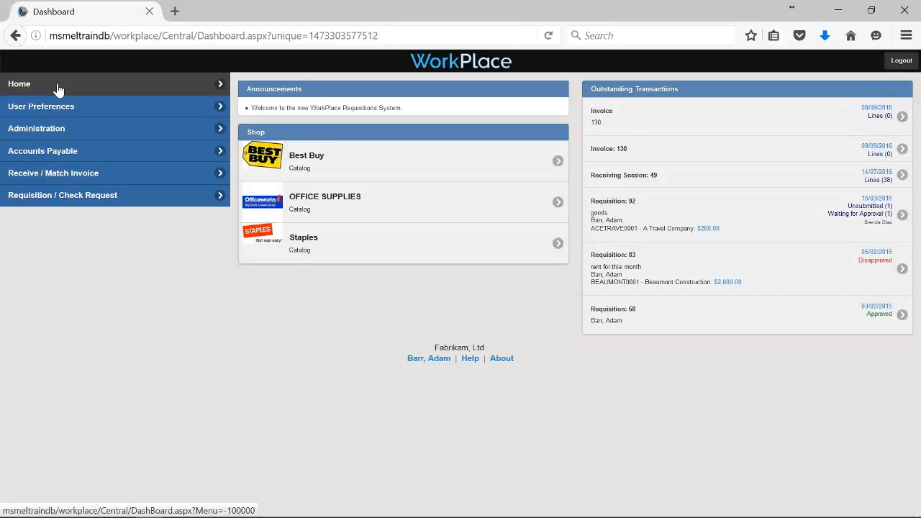
left_click(62, 195)
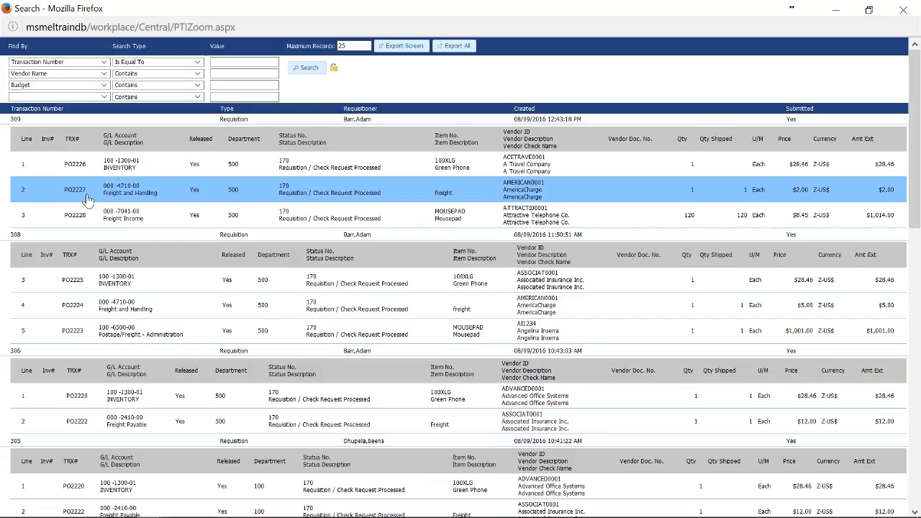
Open requisition 309 to check PO2228's line detail with 120 received, then load requisition 1.
double_click(86, 198)
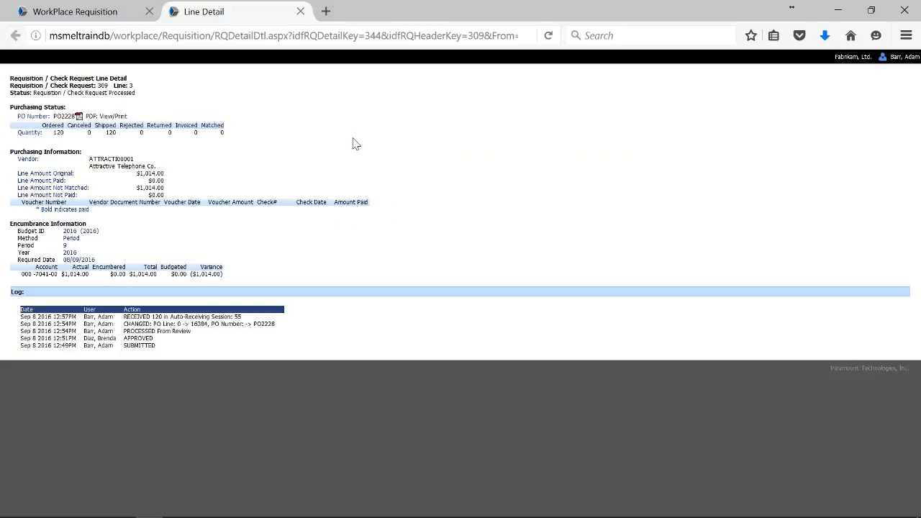
left_click(301, 12)
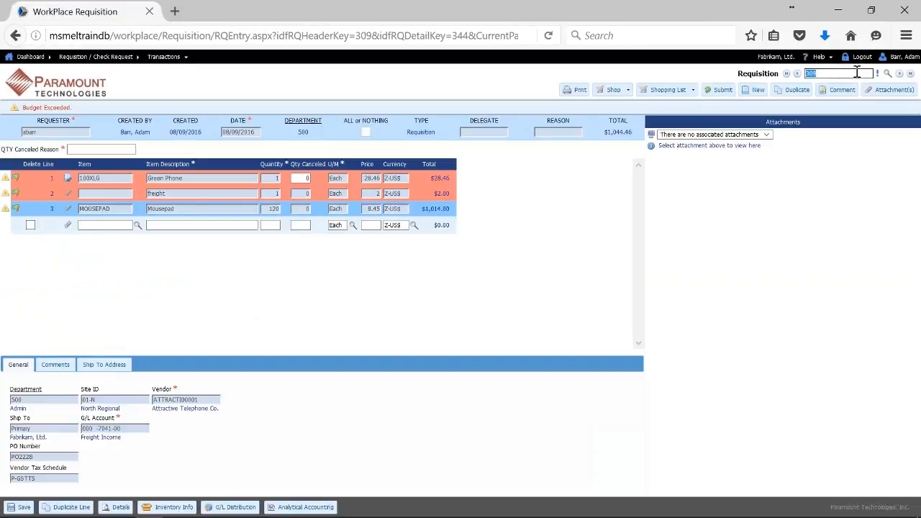
type("1")
left_click(876, 75)
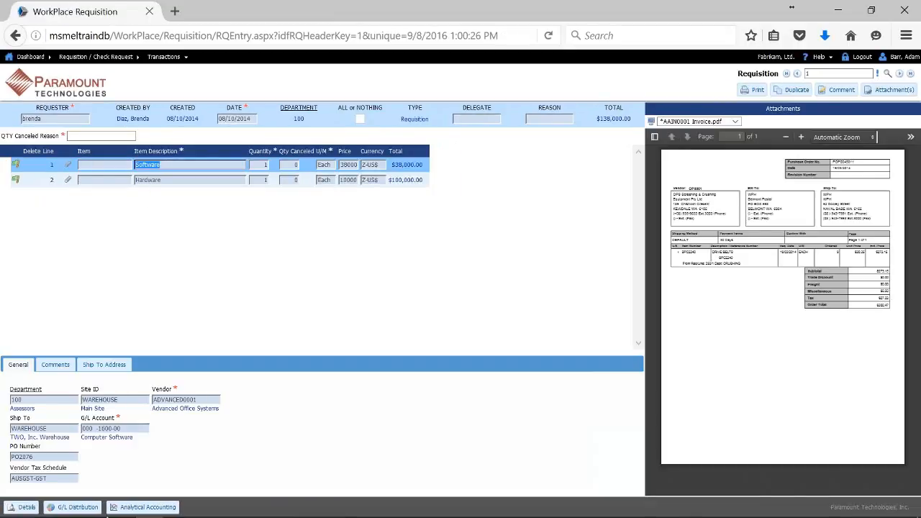
Review requisition 1's PO2076 line detail, then go back to the dashboard and Receive / Match Invoice.
left_click(21, 507)
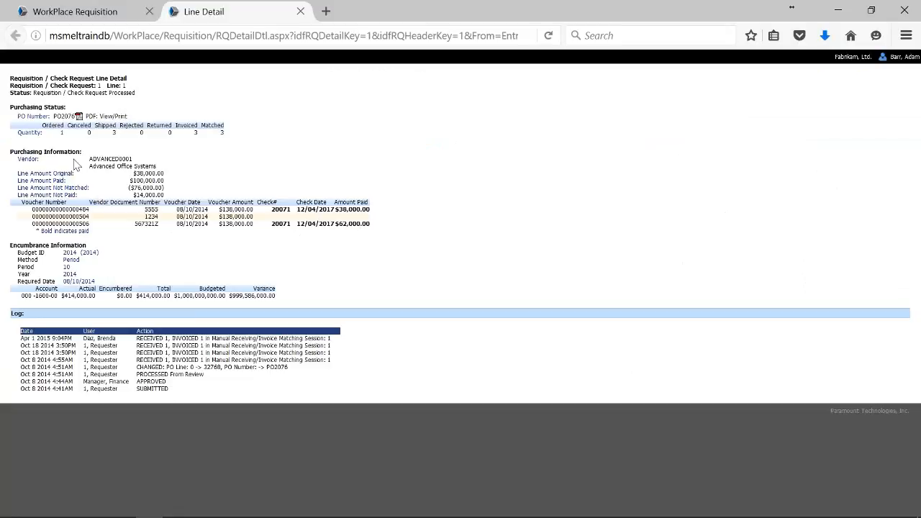
left_click(301, 12)
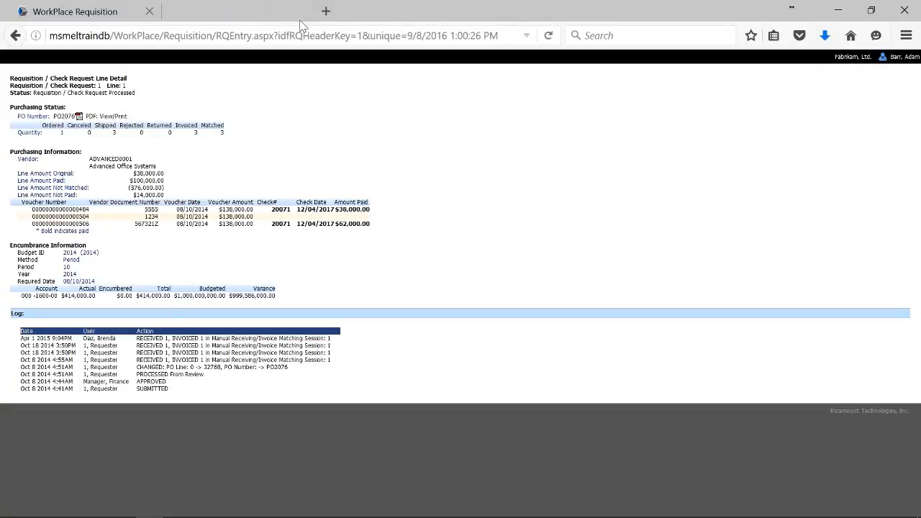
left_click(79, 87)
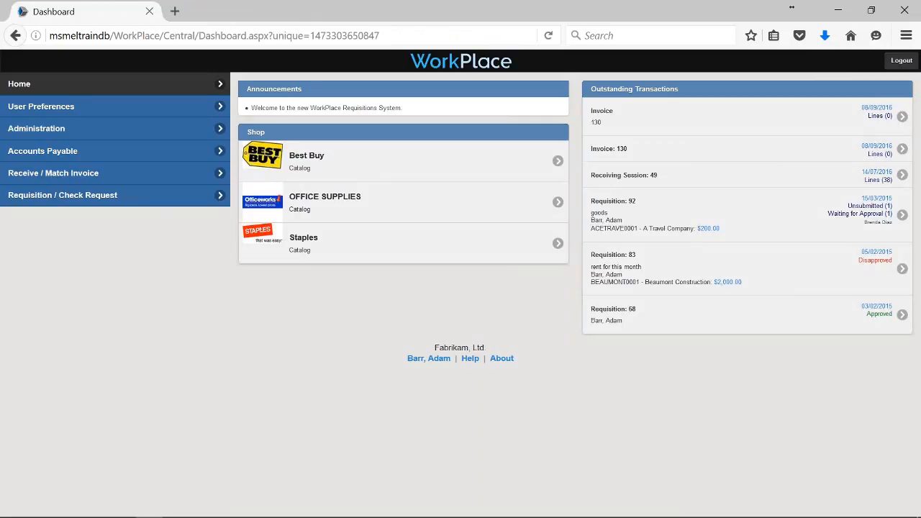
left_click(88, 176)
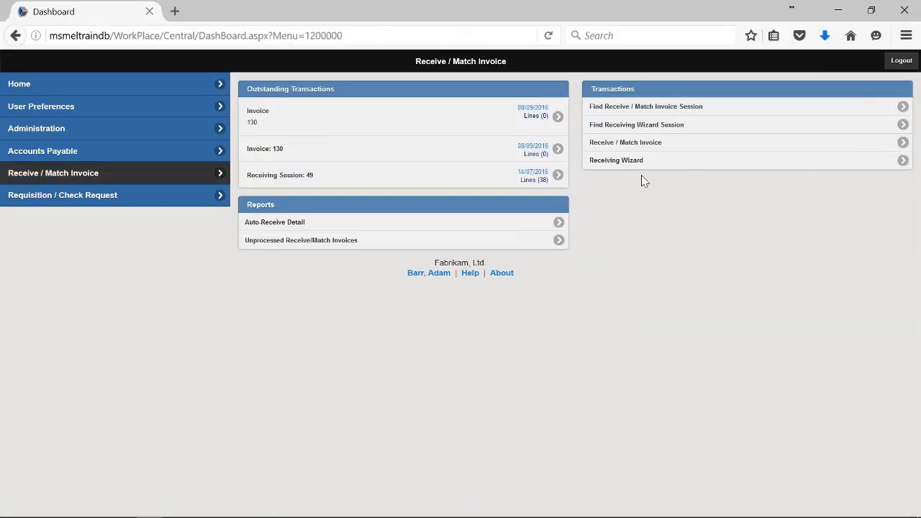
Create new Receive / Match Invoice entry 133 with transaction type Invoice.
left_click(644, 144)
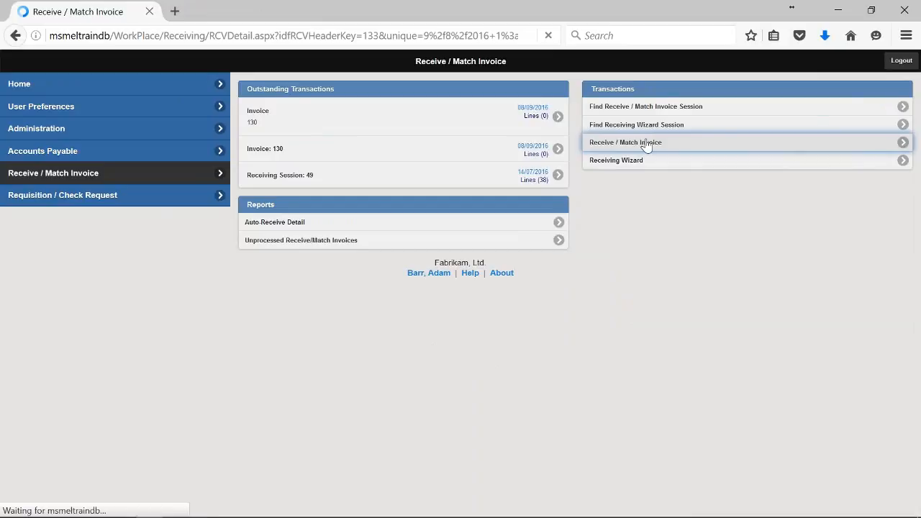
left_click(613, 116)
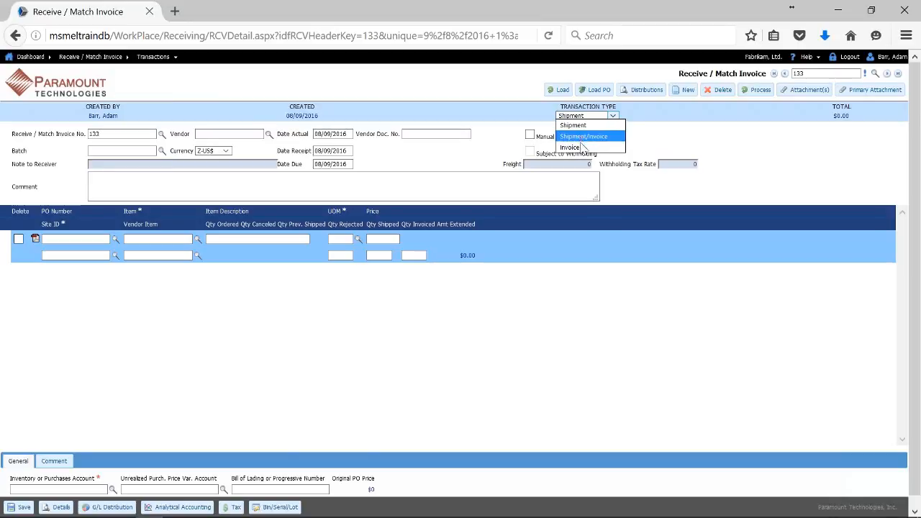
left_click(584, 148)
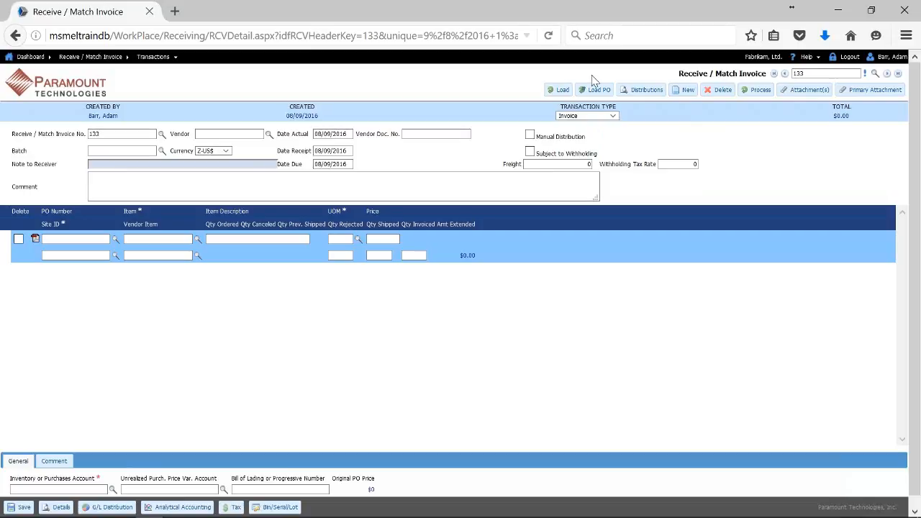
Bring up the Load PO list and scroll to its bottom.
left_click(558, 90)
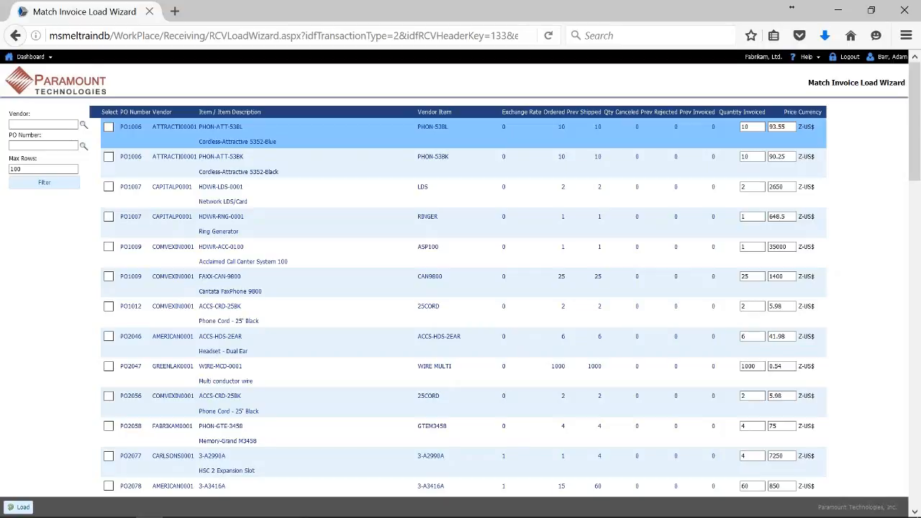
scroll(916, 185, "down", 1)
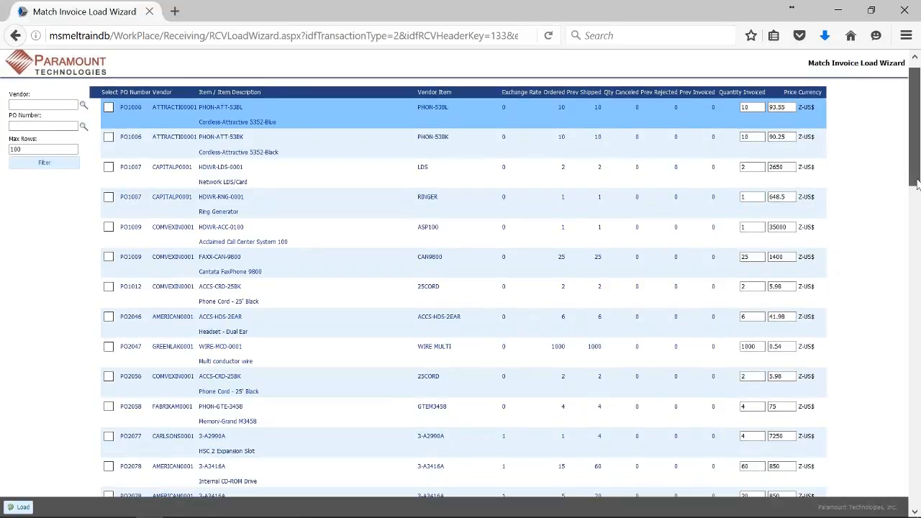
left_click_drag(916, 184, 916, 503)
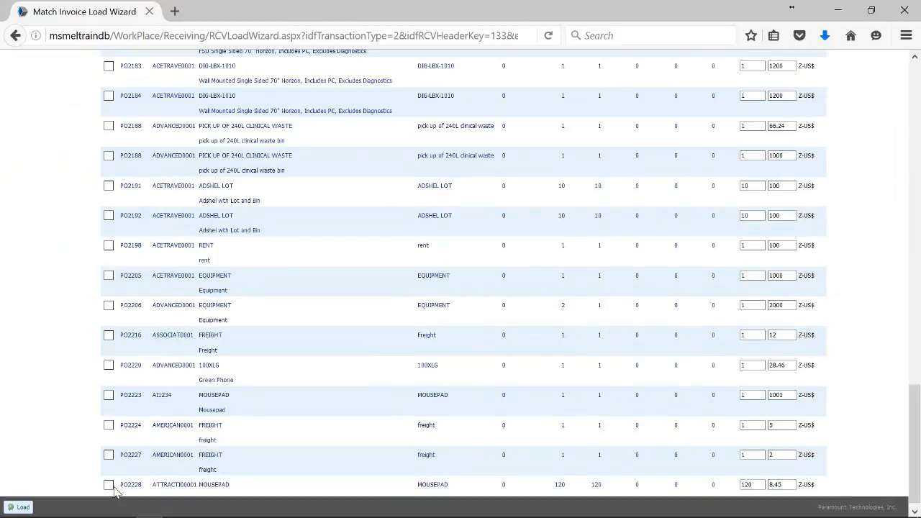
left_click(917, 80)
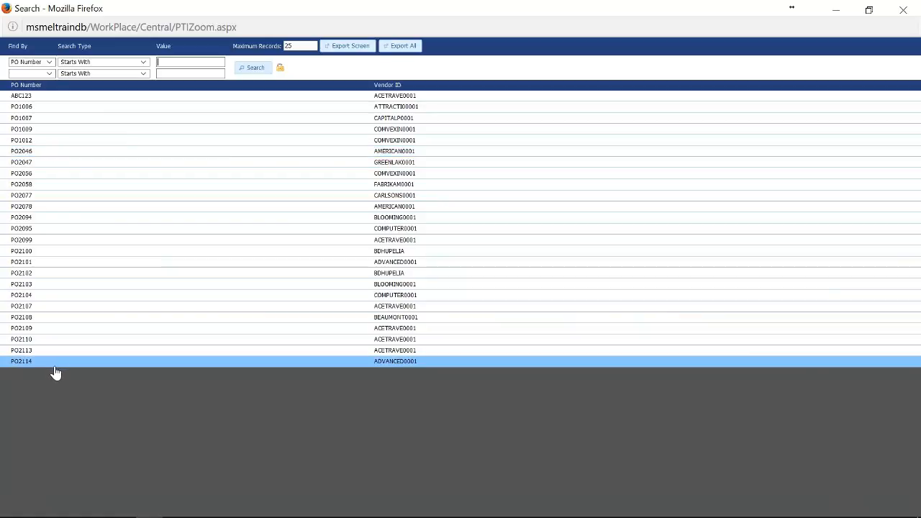
Rerun the PO search with 250 maximum records, then load the ticked PO2228 Mousepad line.
left_click(307, 48)
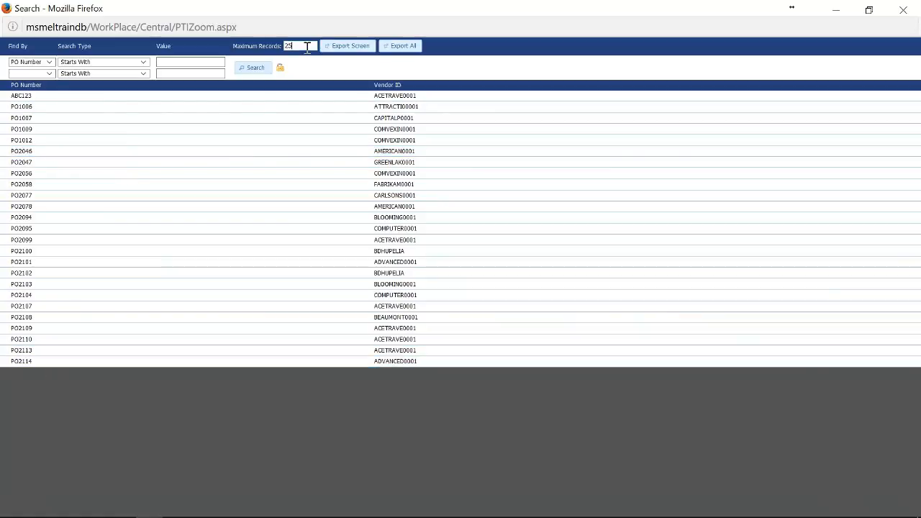
type("0")
left_click(257, 74)
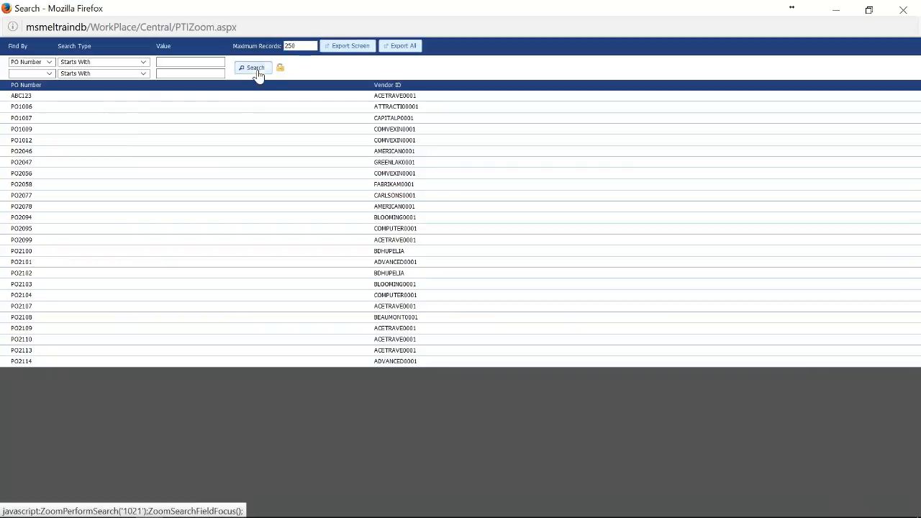
left_click(257, 75)
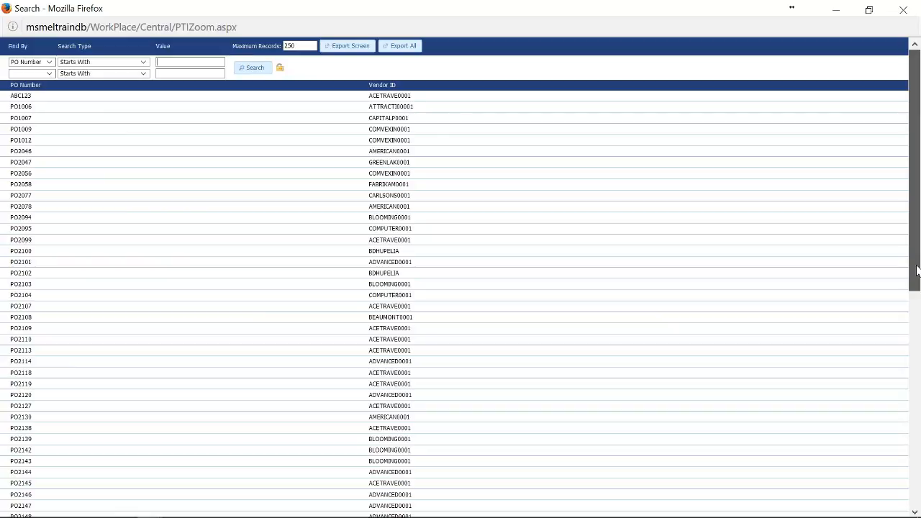
left_click_drag(916, 267, 913, 277)
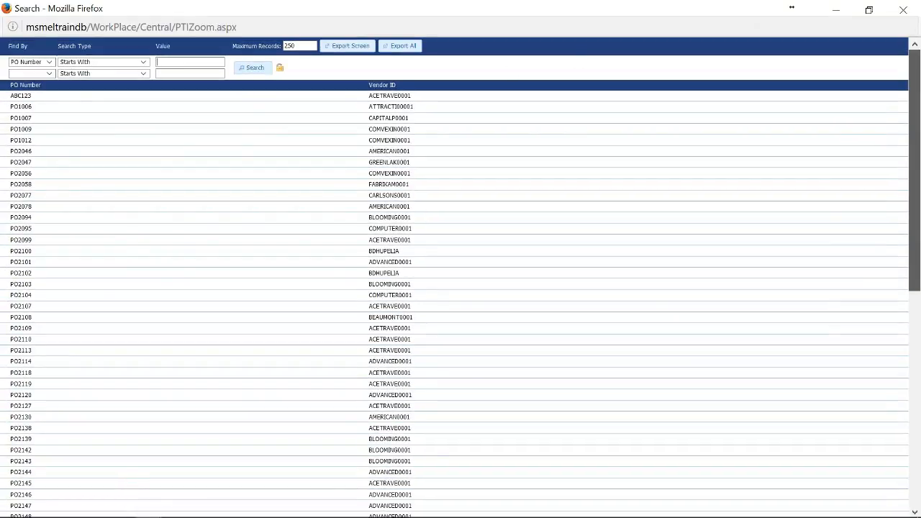
left_click(900, 10)
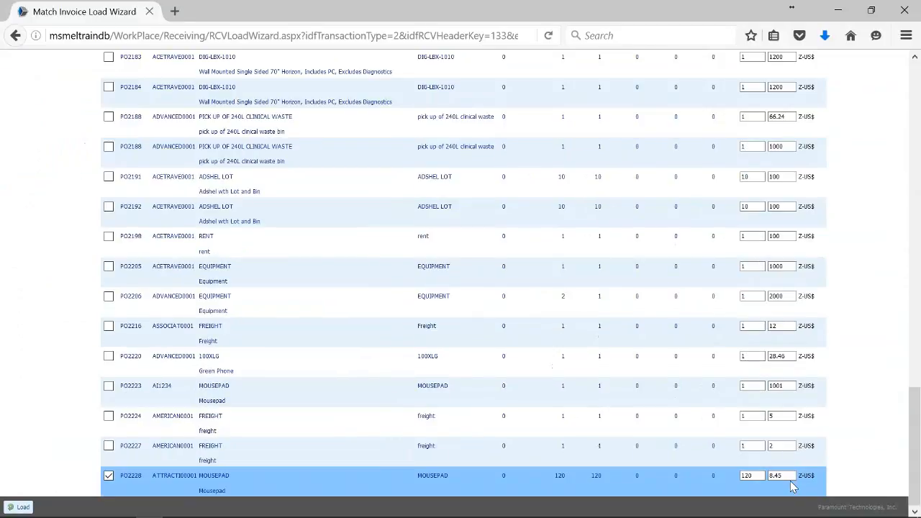
left_click(20, 507)
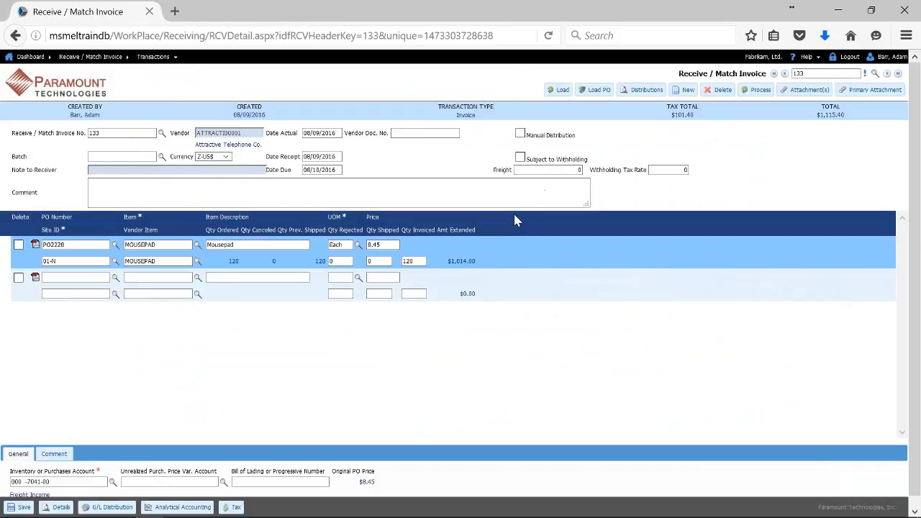
Enter INV7878 as the vendor document number on invoice 133.
left_click(414, 135)
right_click(450, 131)
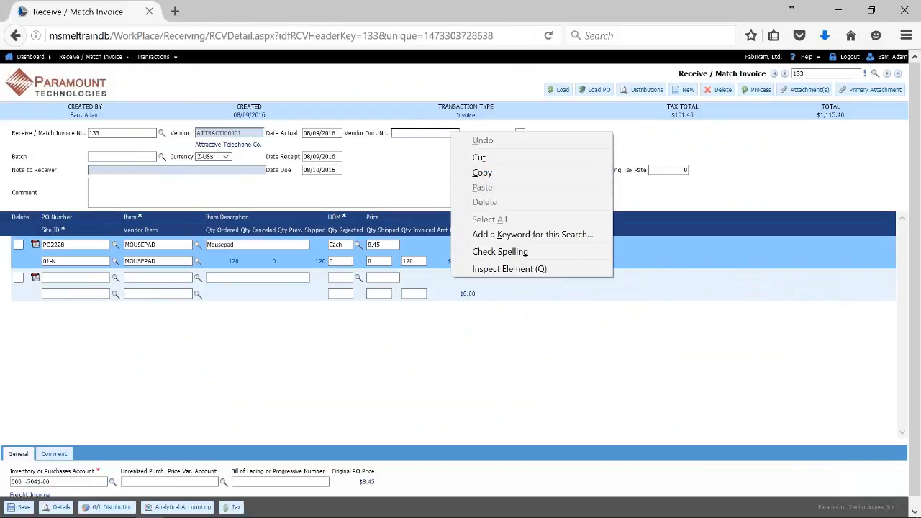
left_click(424, 151)
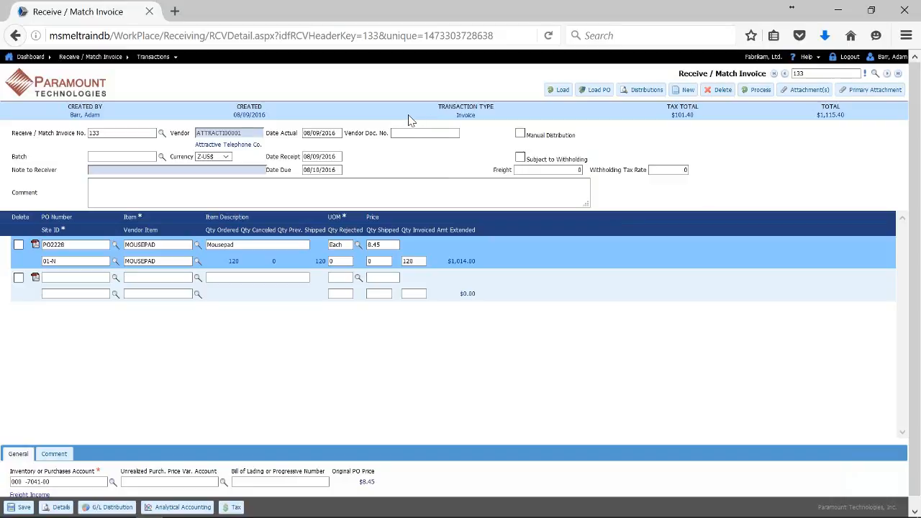
left_click(423, 133)
key("Tab")
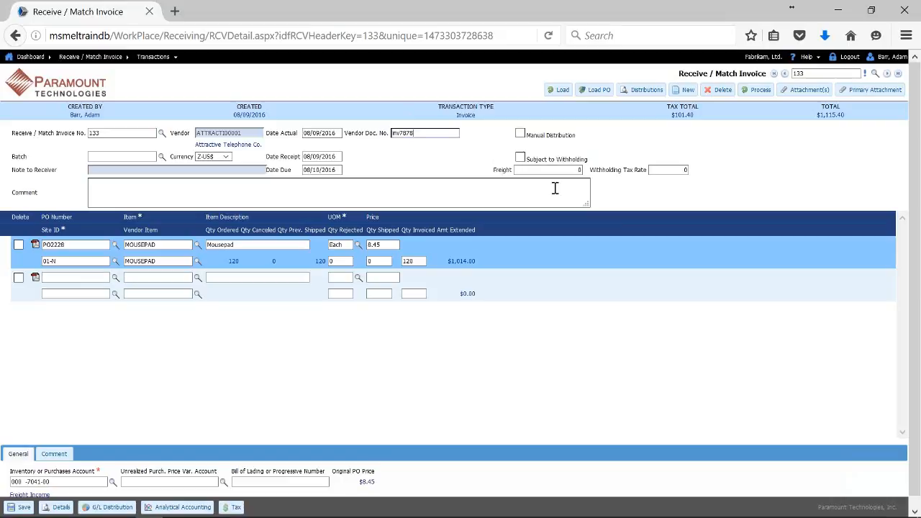
Process the invoice into batch WPRCV0000043 and review its PO2228 Mousepad line details.
left_click(755, 90)
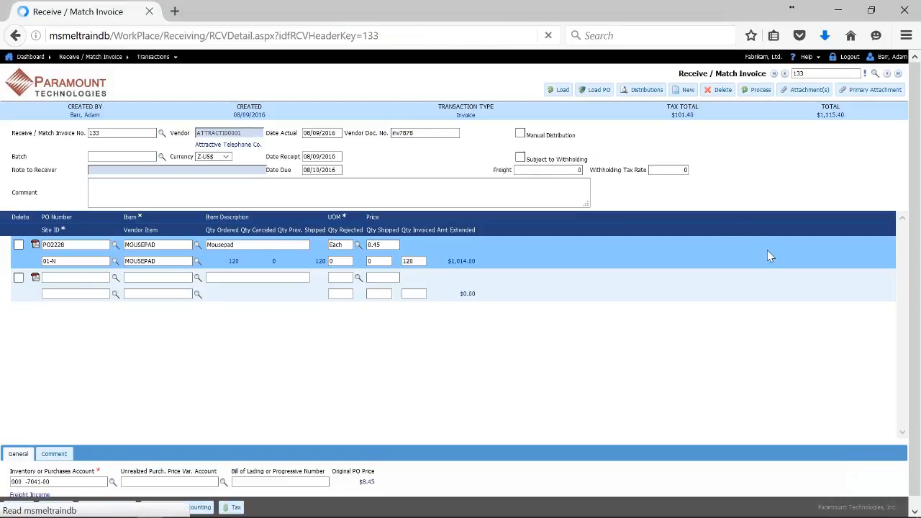
double_click(141, 156)
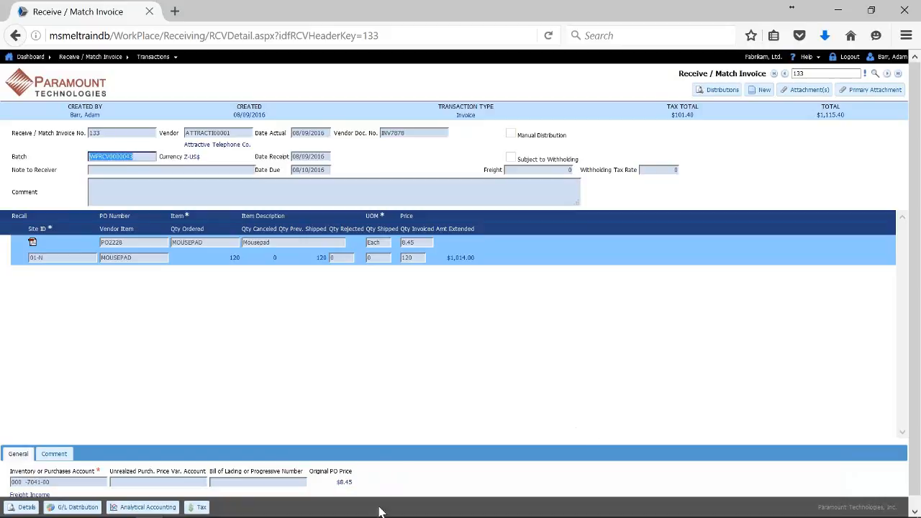
mouse_move(151, 512)
left_click(27, 509)
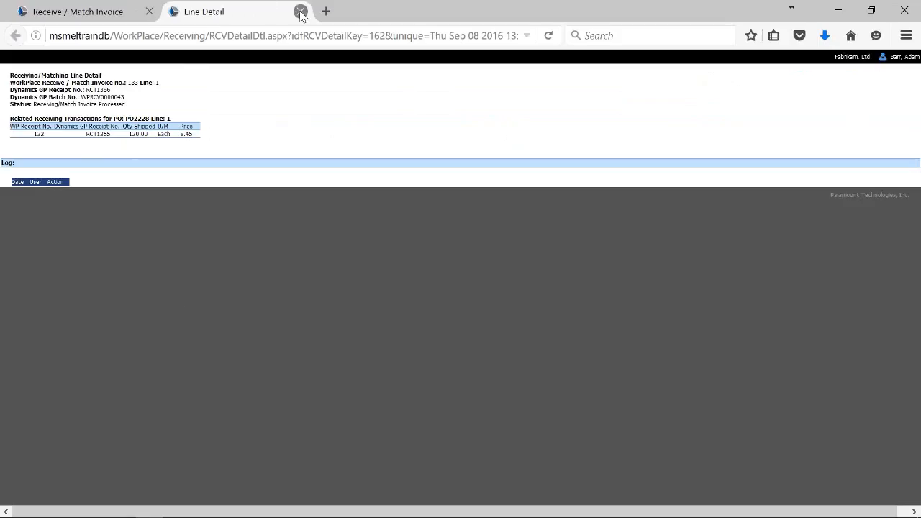
left_click(300, 12)
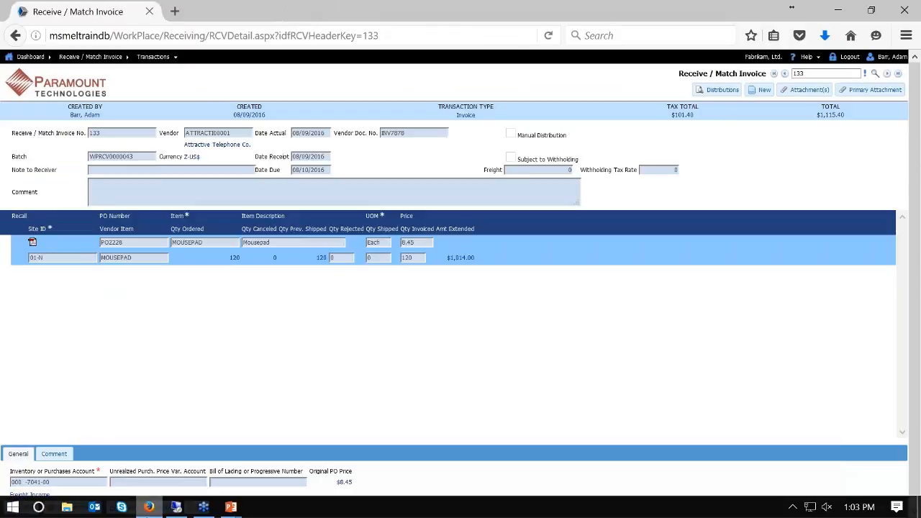
Close the General Posting Journal and load purchasing batch WPRCV0000043.
left_click(176, 507)
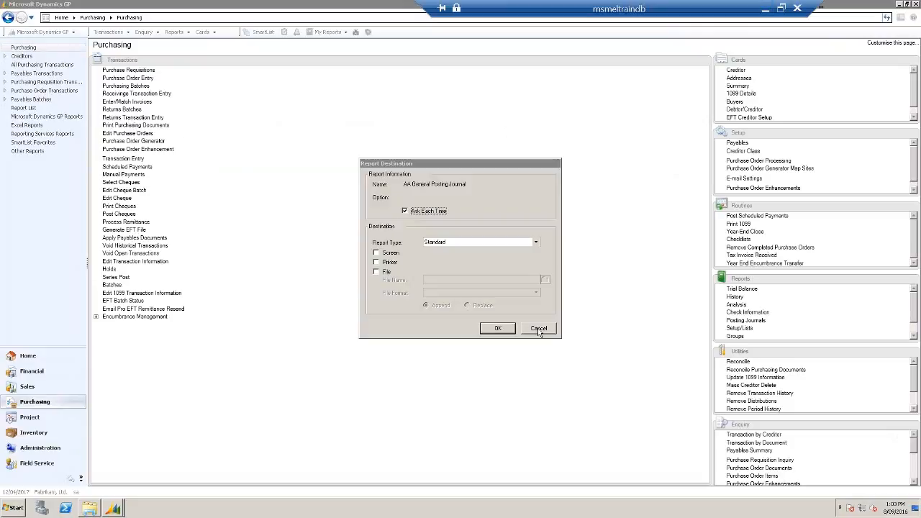
left_click(539, 329)
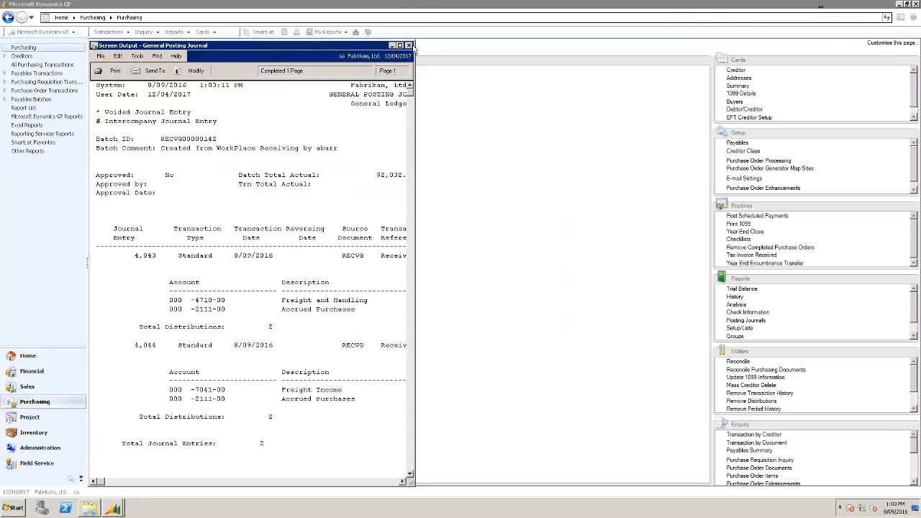
left_click(409, 45)
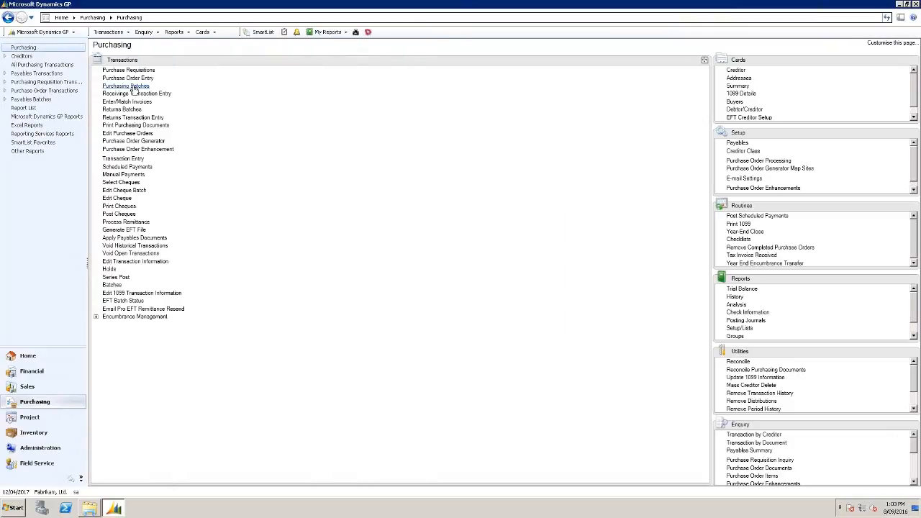
left_click(130, 87)
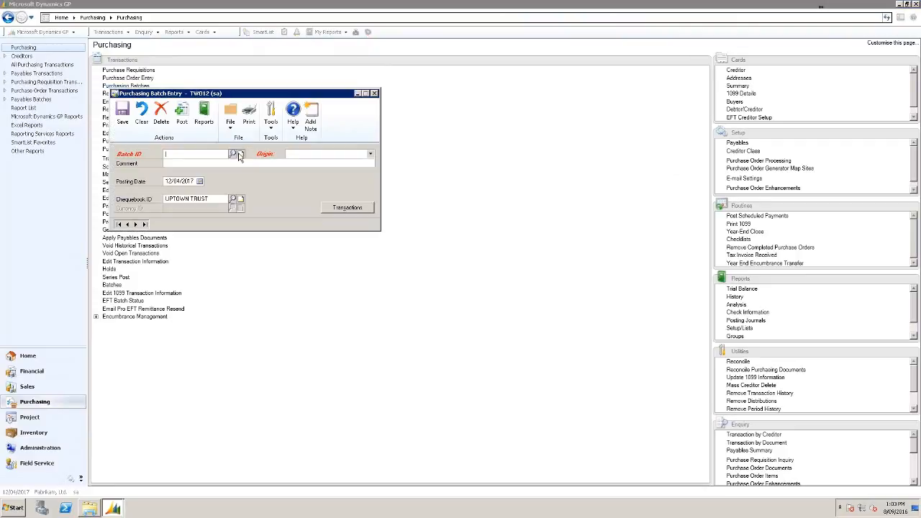
left_click(237, 150)
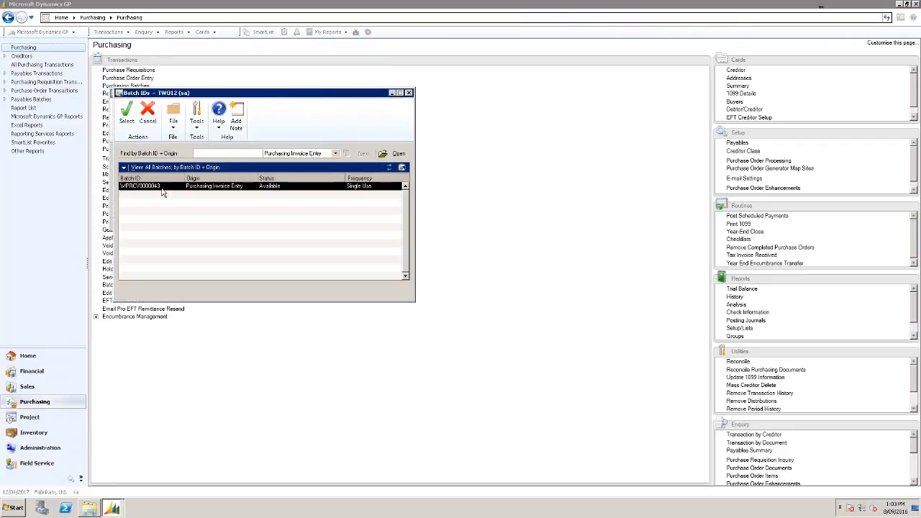
double_click(152, 187)
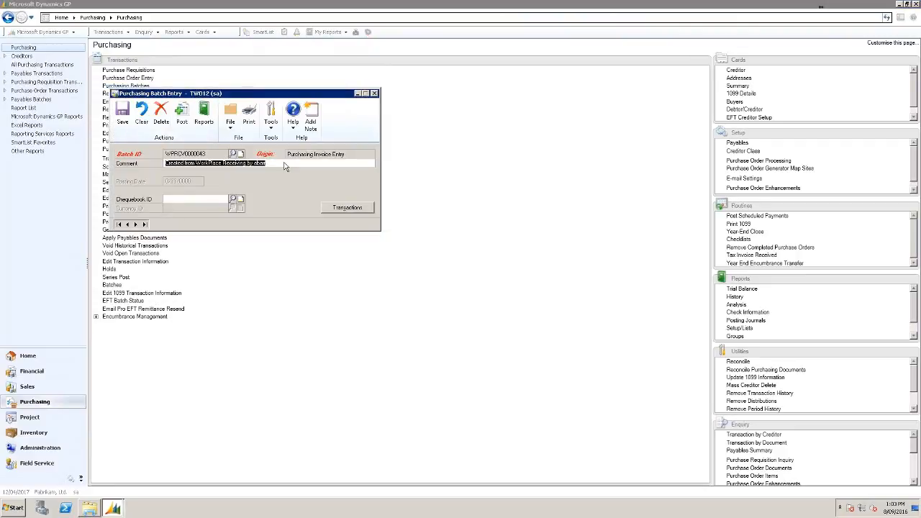
left_click(309, 161)
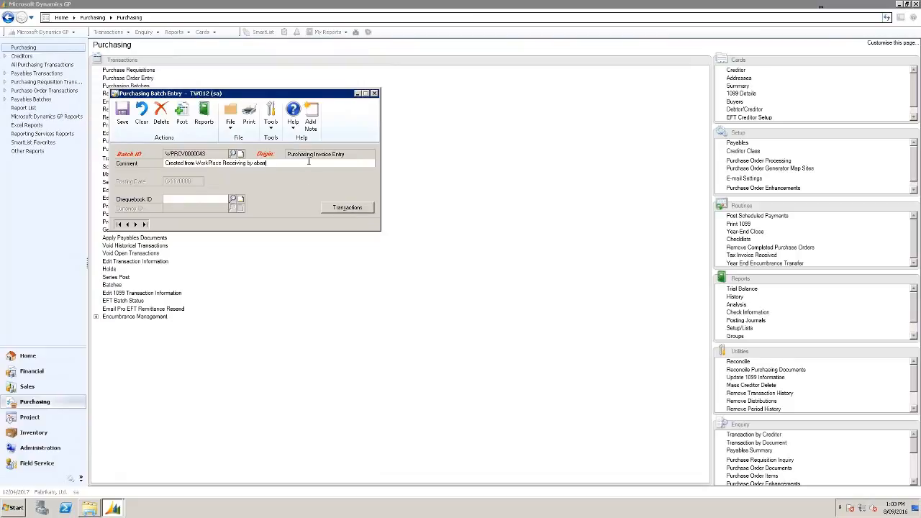
Review invoice RCT1366's account distributions, then close the invoice and batch windows.
left_click(359, 207)
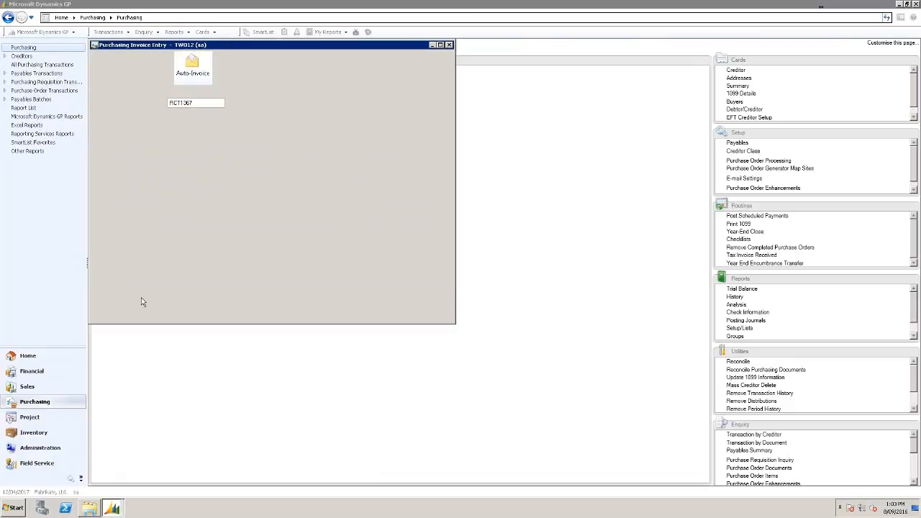
left_click(126, 316)
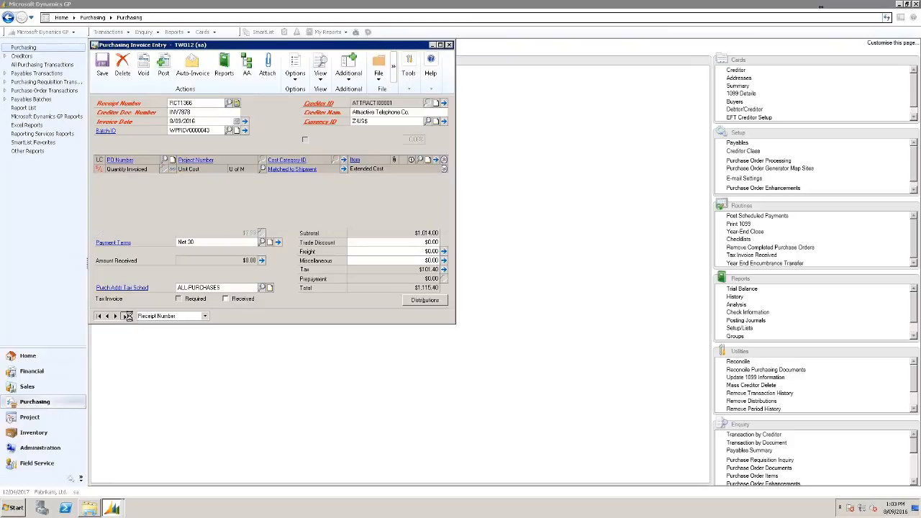
left_click(420, 191)
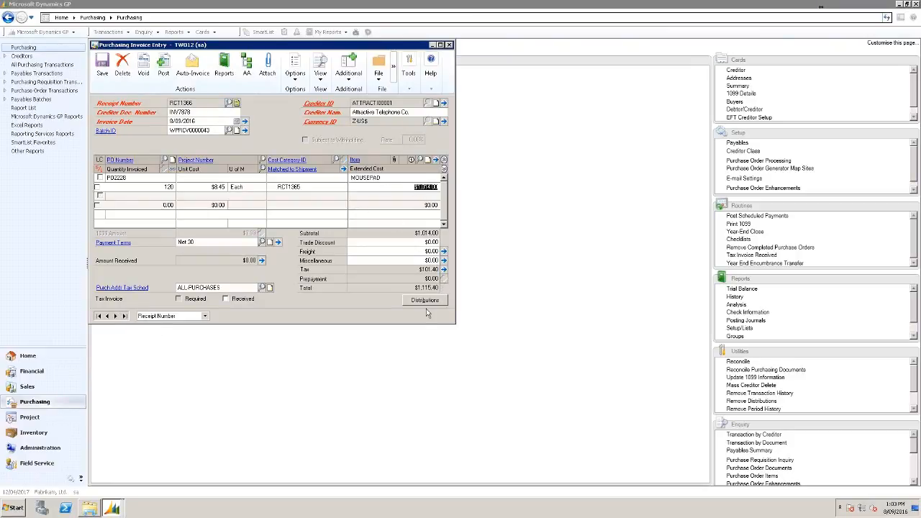
left_click(425, 301)
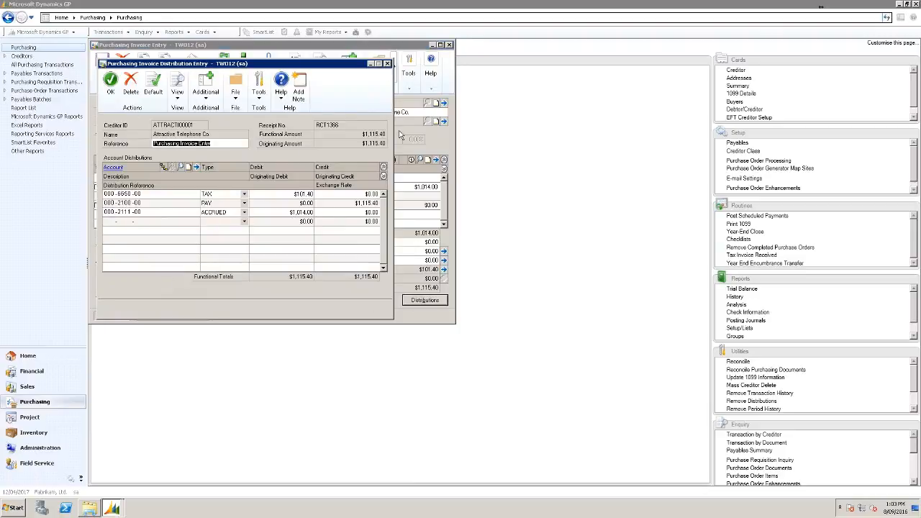
left_click(387, 63)
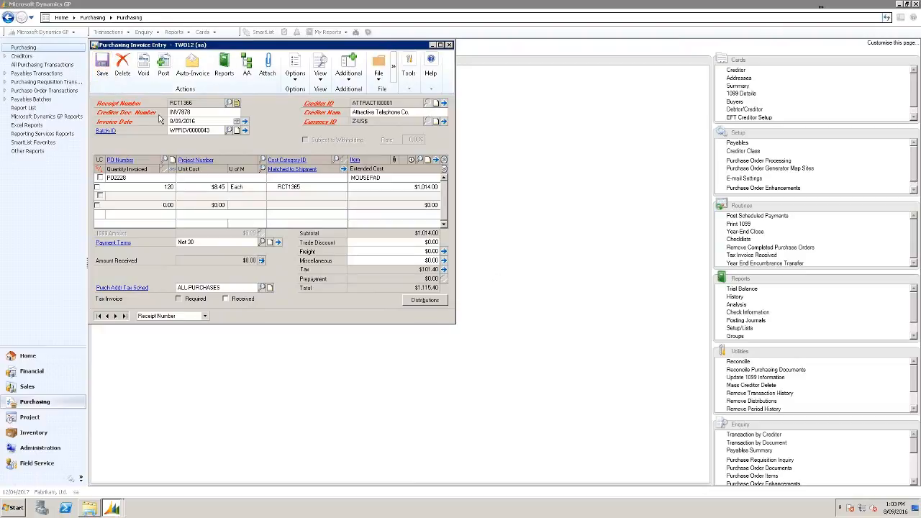
left_click(449, 44)
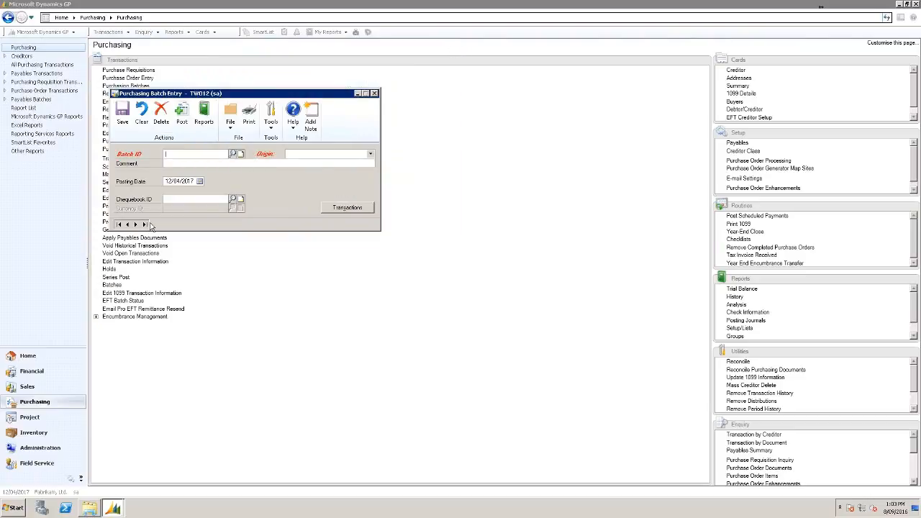
left_click(374, 94)
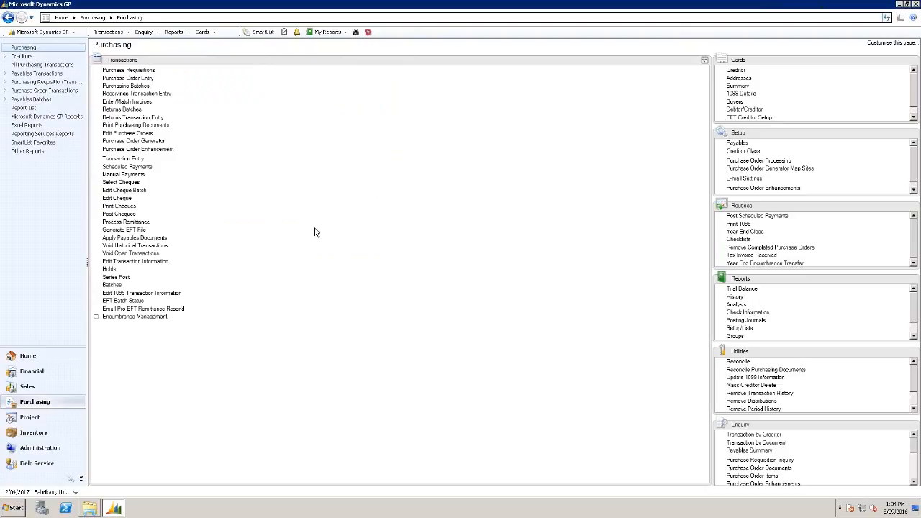
Minimize the remote GP session and return to the PowerPoint DEMONSTRATION slide.
mouse_move(358, 2)
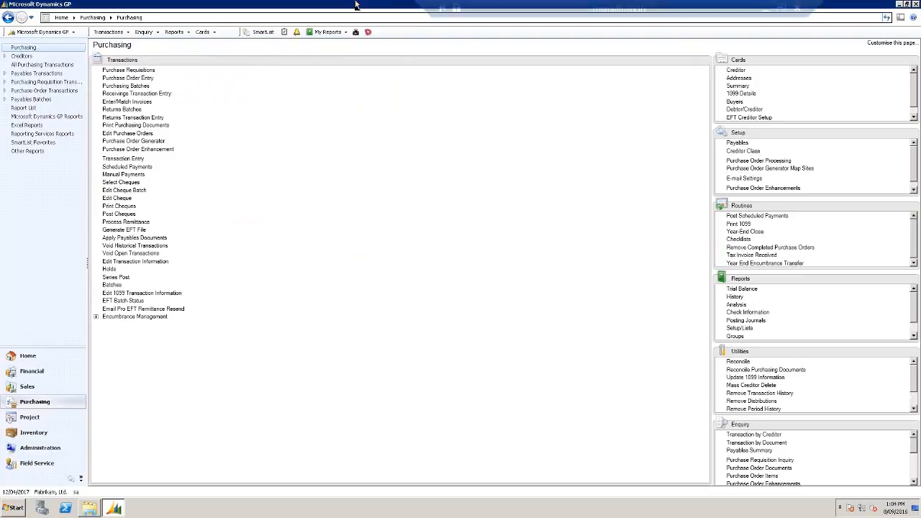
left_click(767, 11)
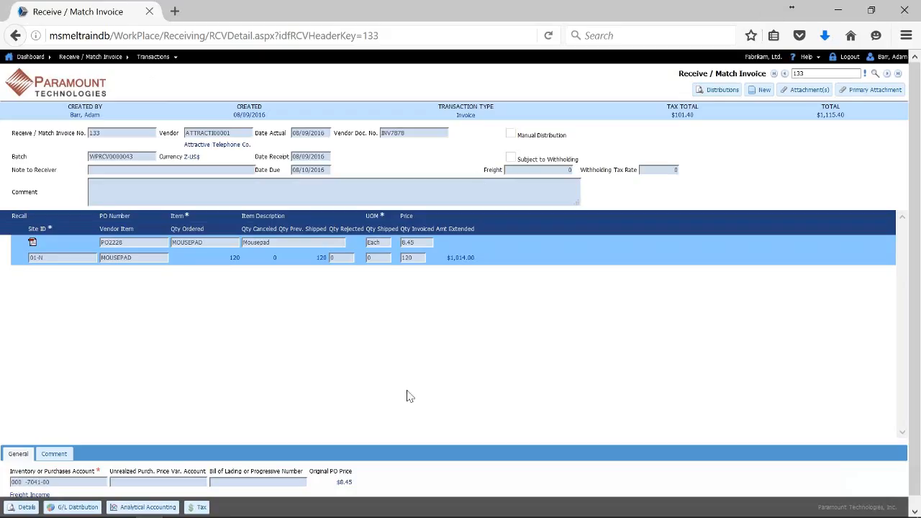
mouse_move(230, 512)
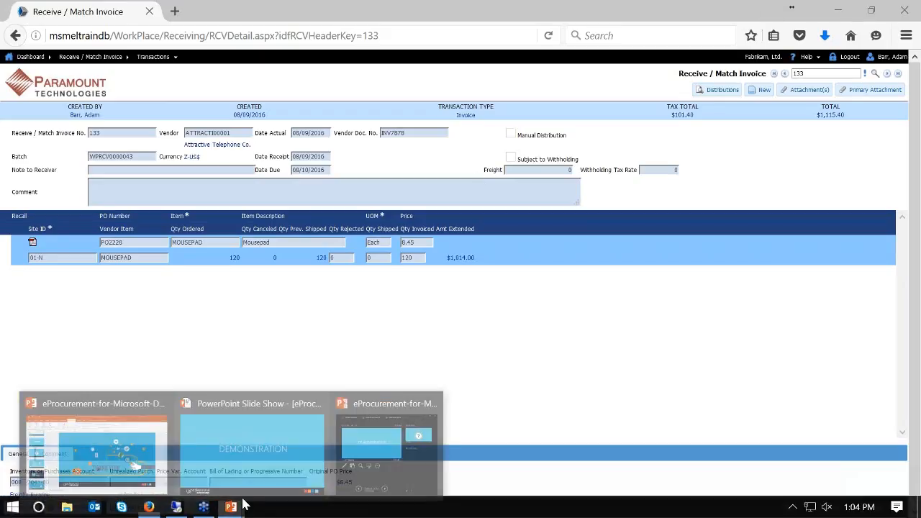
mouse_move(258, 469)
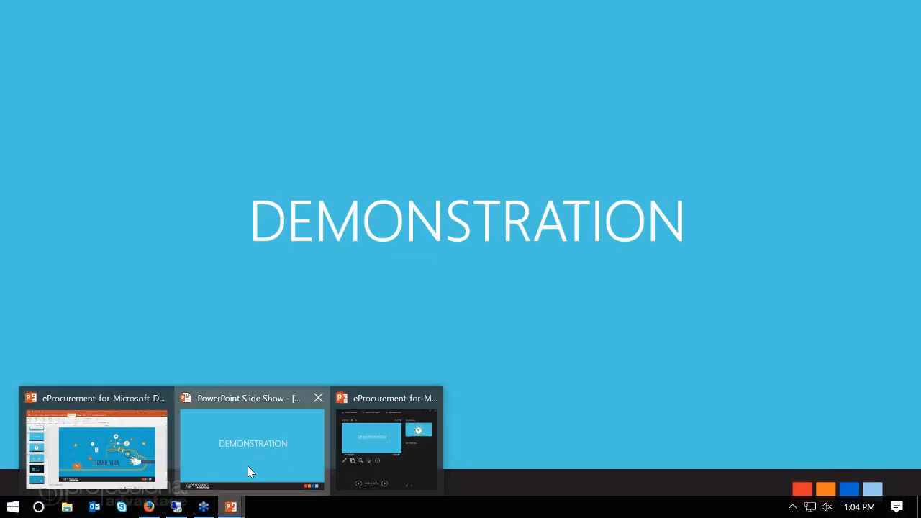
left_click(248, 469)
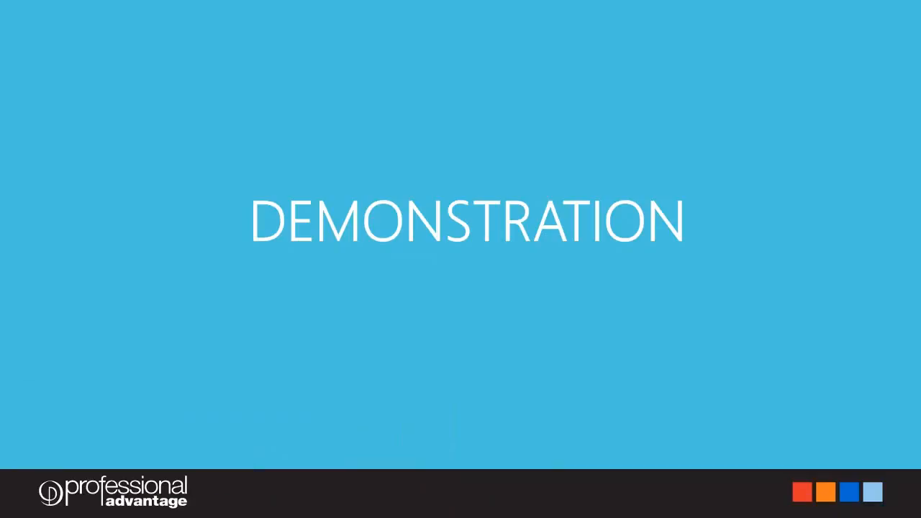